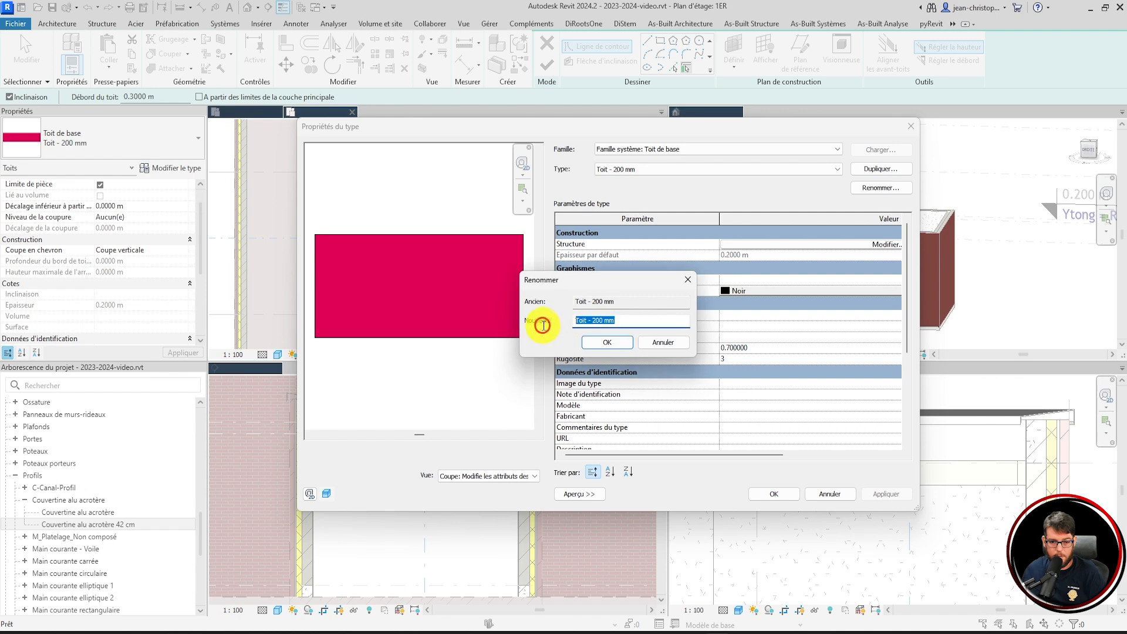
- Rename the roof type as "TOITURE PLATE 16.5 cm - osb 1.5 cm - Isolation de pente 15 cm – EPDM"
text(5 cm - Isolation de pente 15 cm – EPDM)
click(606, 346)
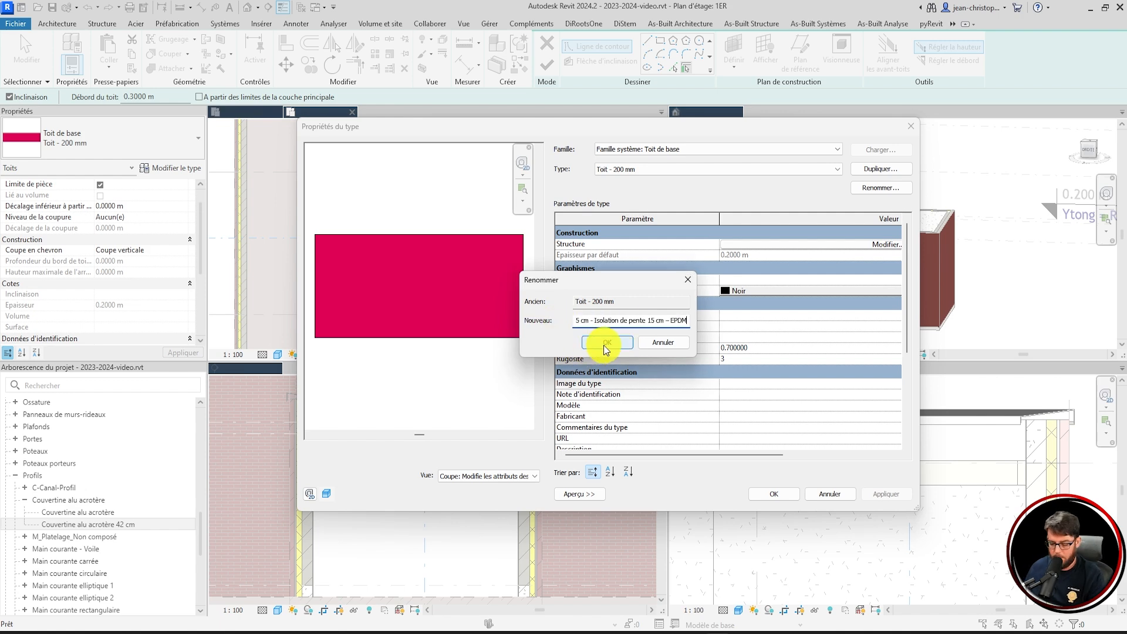
key(Left)
key(Left)
key(Left)
key(Left)
key(Left)
key(Left)
key(Left)
key(Left)
key(Left)
key(Left)
key(Left)
key(Left)
key(Left)
key(Left)
key(Left)
key(Left)
key(Left)
key(Left)
key(Left)
key(Left)
key(Left)
key(Left)
key(Left)
key(Left)
key(Left)
key(Left)
key(Left)
key(Left)
key(Left)
key(Left)
key(Left)
key(Left)
key(Left)
key(Left)
key(Left)
key(Left)
key(Left)
key(Left)
key(Left)
key(Left)
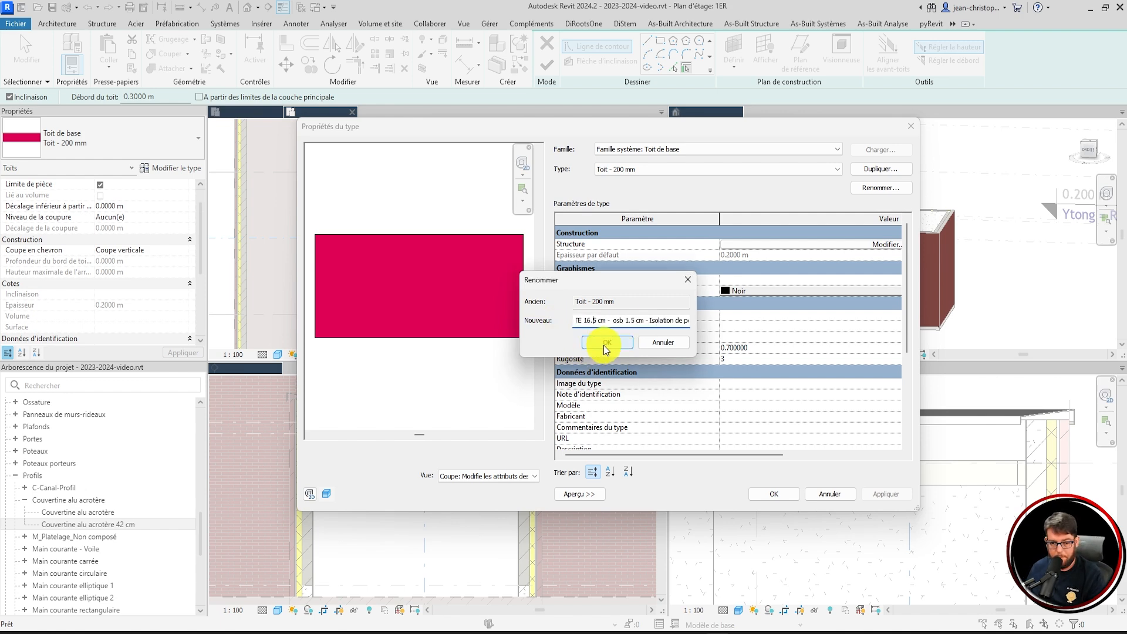
key(Right)
key(Right)
key(Right)
key(Right)
key(Right)
key(Right)
key(Right)
key(Right)
key(Right)
key(Right)
key(Right)
key(Right)
key(Right)
key(Right)
key(Right)
key(Right)
key(Right)
key(Right)
key(Right)
key(Right)
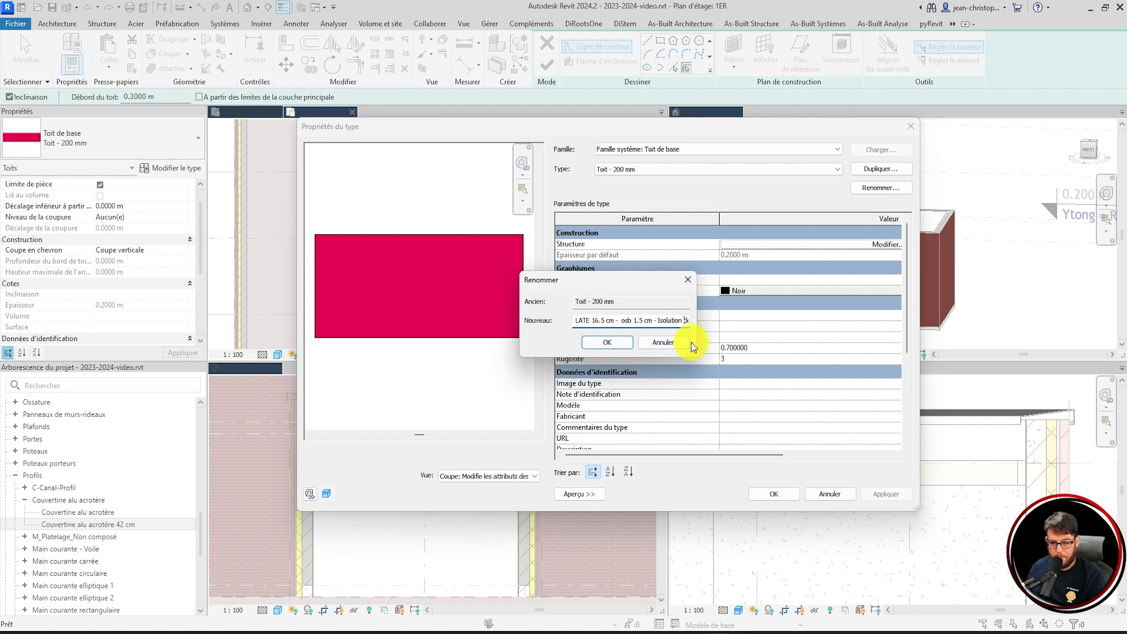
key(Right)
key(Right)
key(Right)
key(Right)
key(Right)
key(Right)
key(Right)
key(Right)
key(Right)
key(Right)
key(Right)
key(Right)
key(Right)
key(Right)
key(Right)
key(Right)
key(Right)
key(Right)
key(Right)
key(Right)
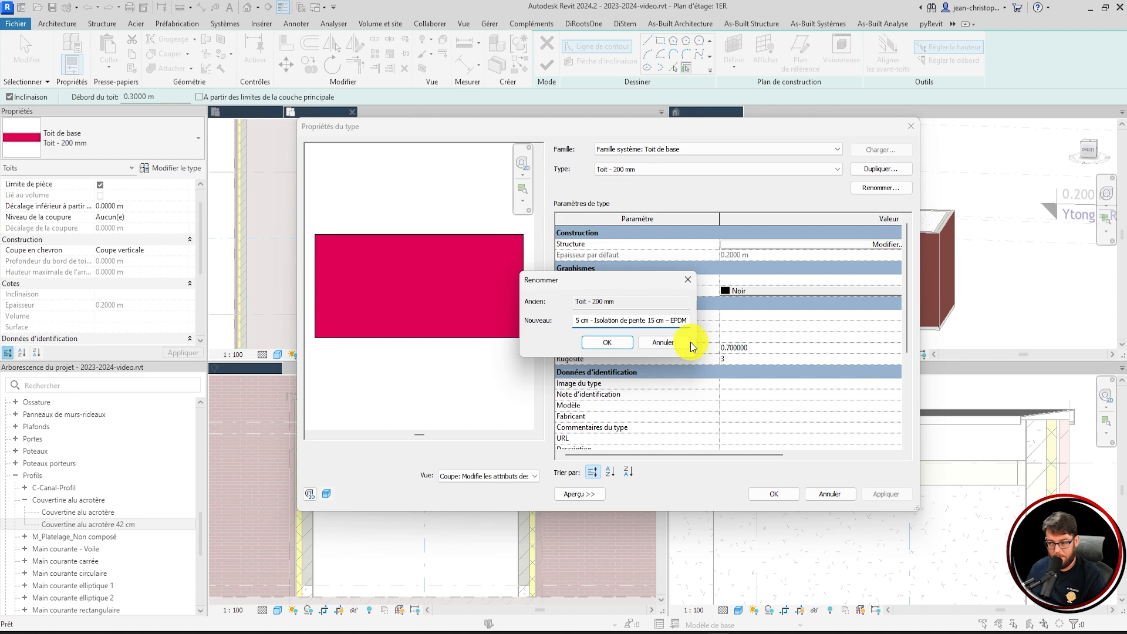
key(Right)
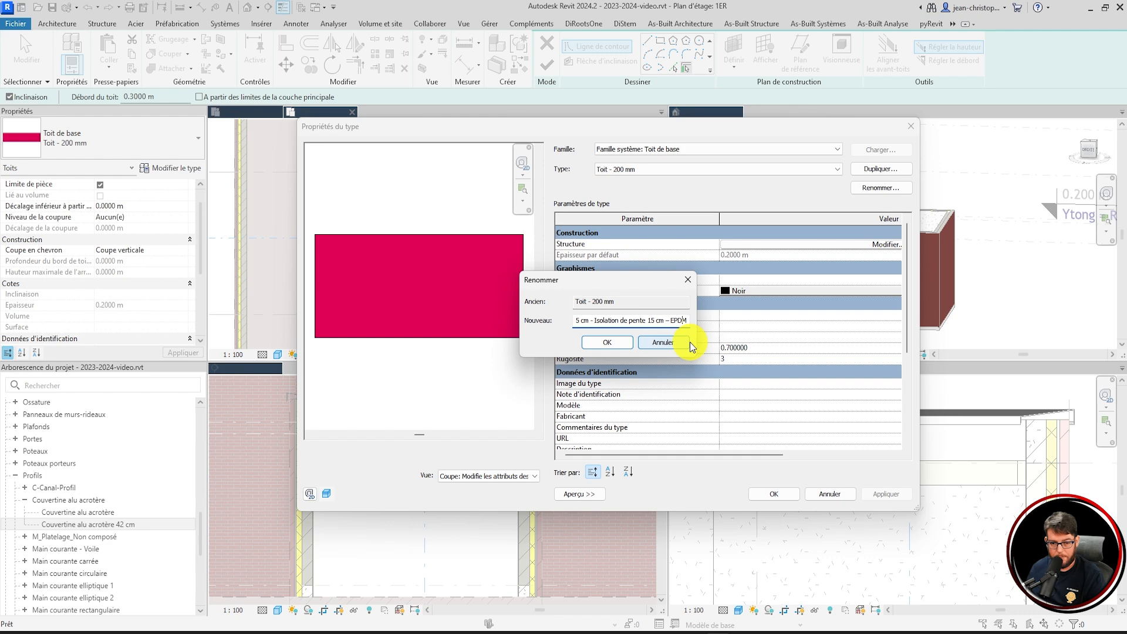
key(Left)
key(Left)
key(Left)
key(Left)
key(Left)
key(Left)
key(Left)
key(Left)
key(Left)
key(Left)
key(Left)
key(Left)
key(Left)
key(Left)
key(Left)
key(Left)
key(Left)
key(Left)
key(Left)
key(Left)
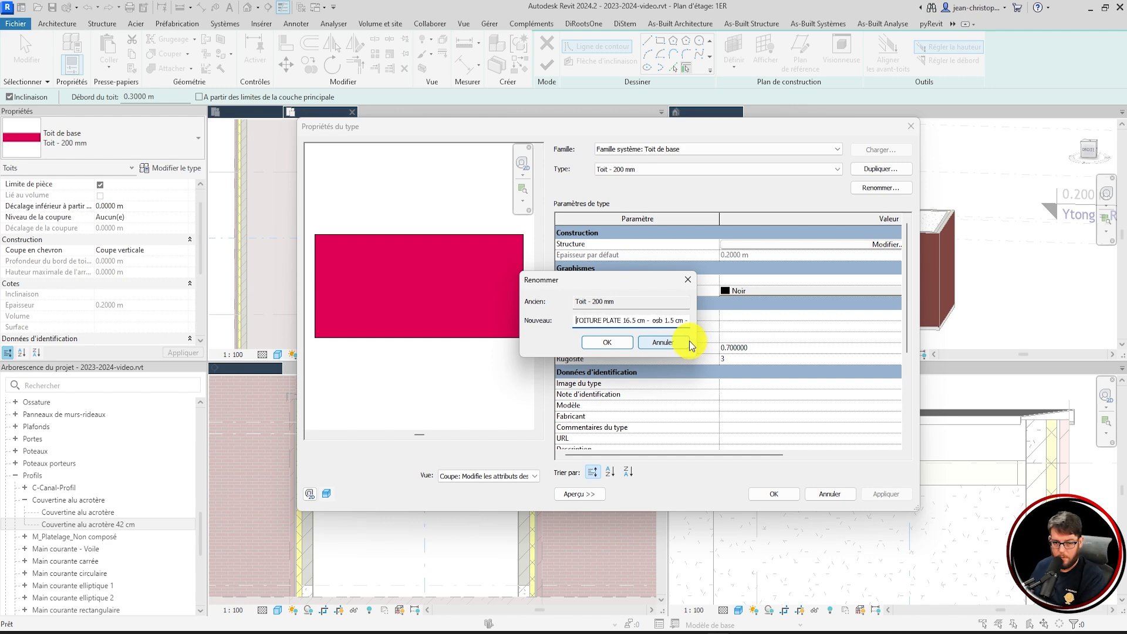
click(614, 342)
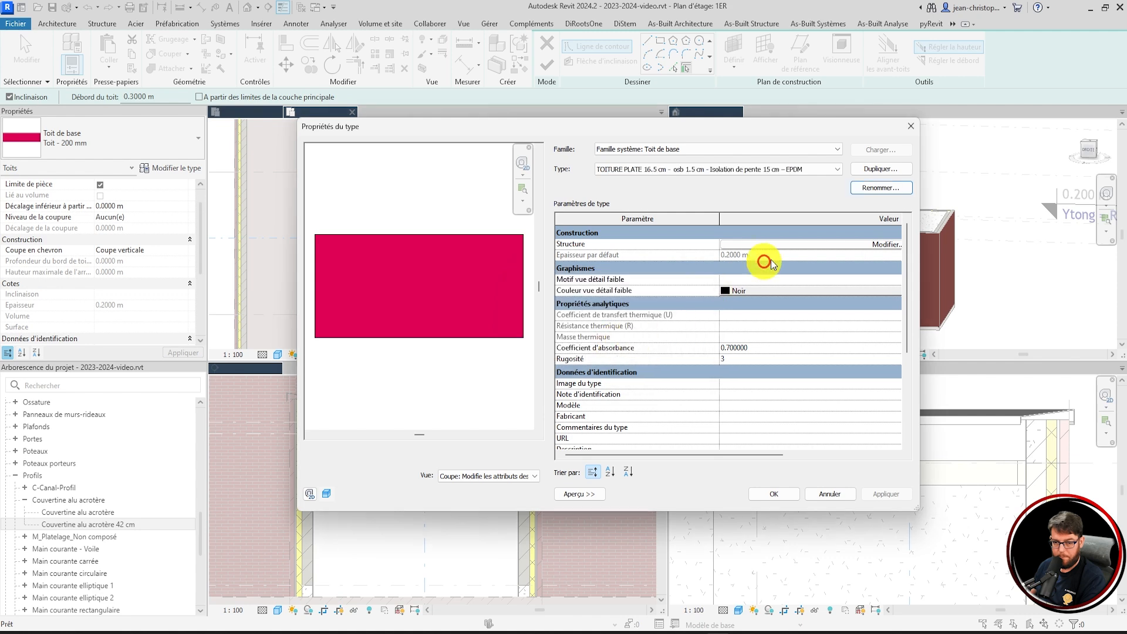
- Open the roof's layer structure and, for the Porteur/Ossature layer's material, add Aggloméré from the AEC Bois library to the project materials
click(817, 245)
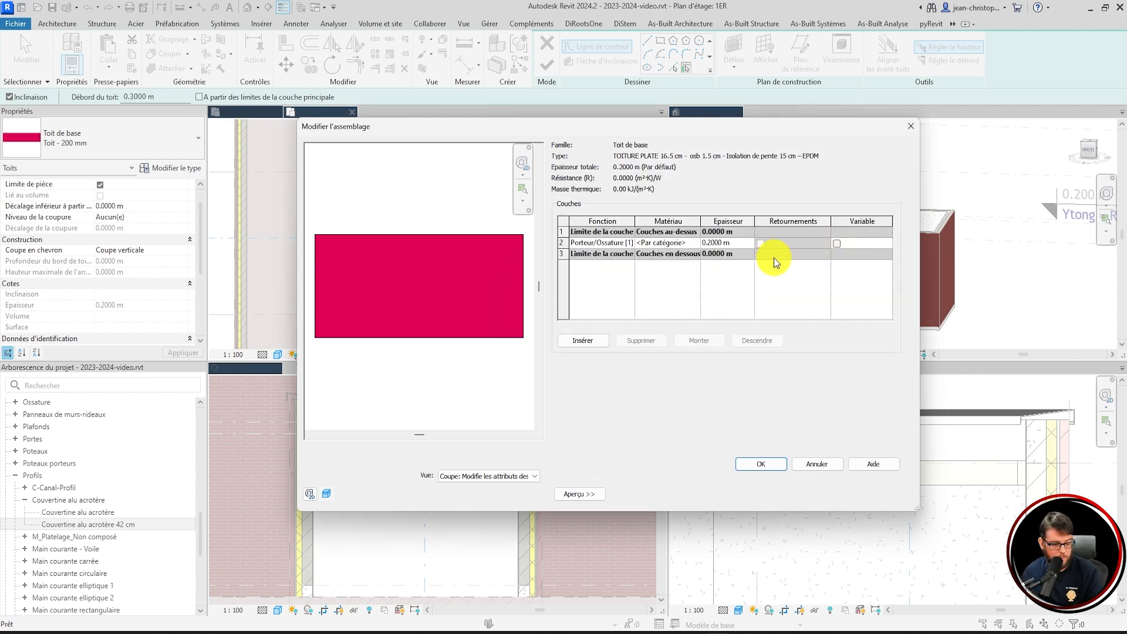
click(681, 243)
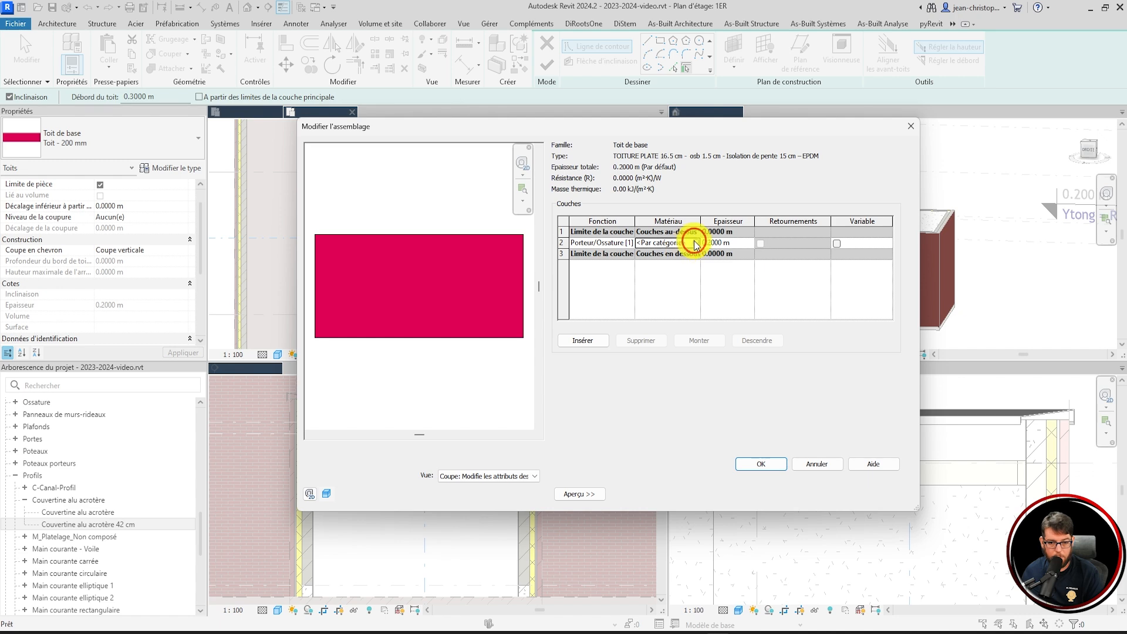
click(695, 243)
click(159, 95)
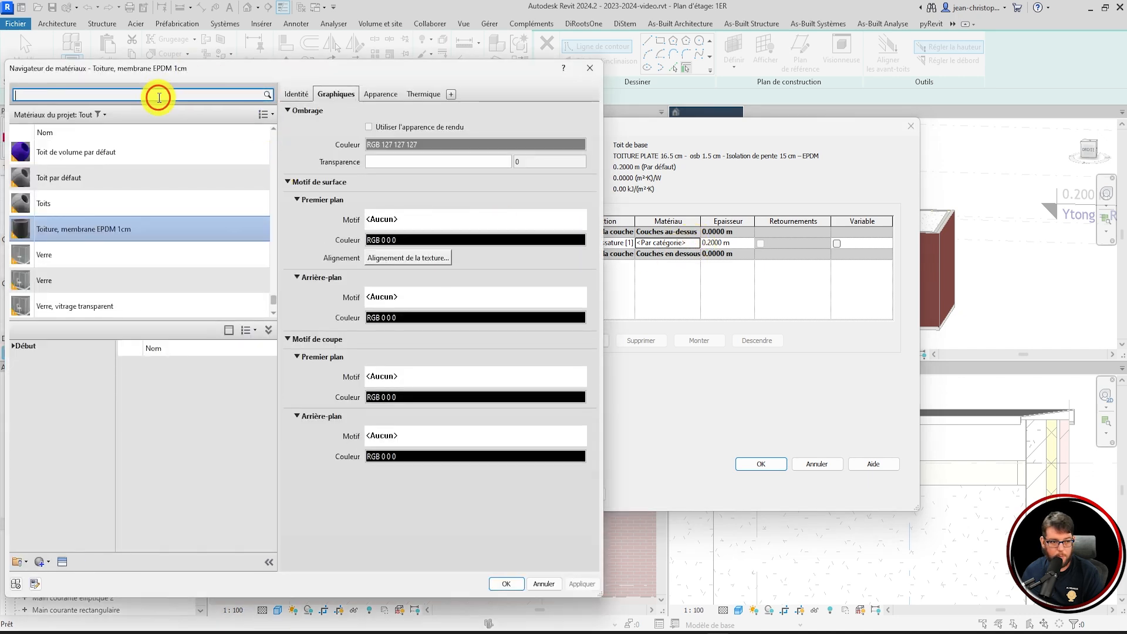
text(bois)
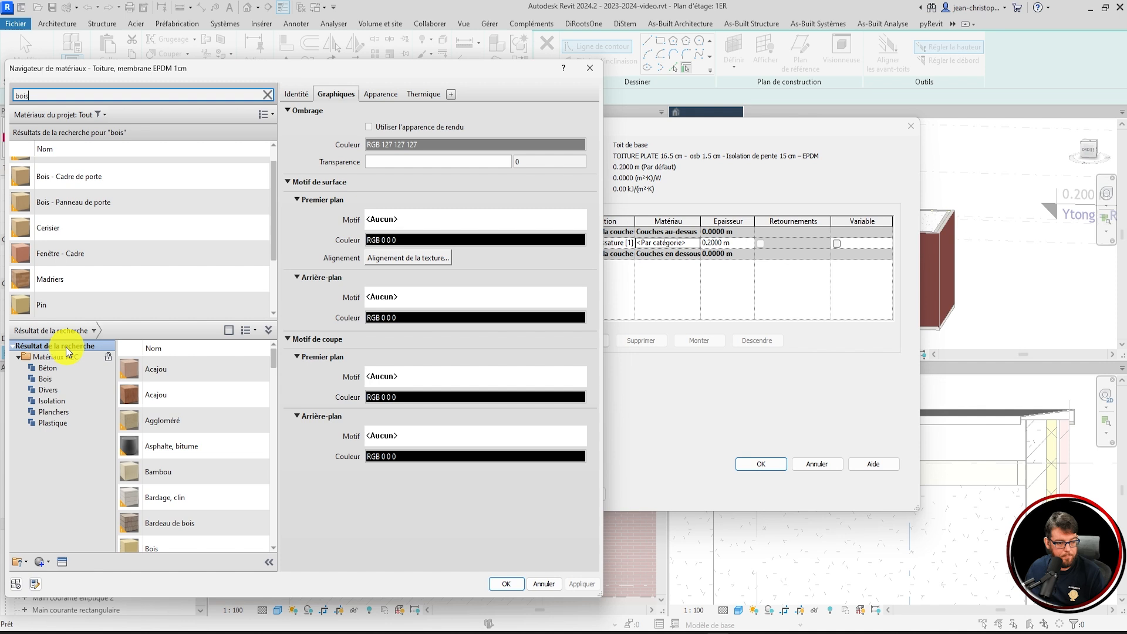
click(58, 379)
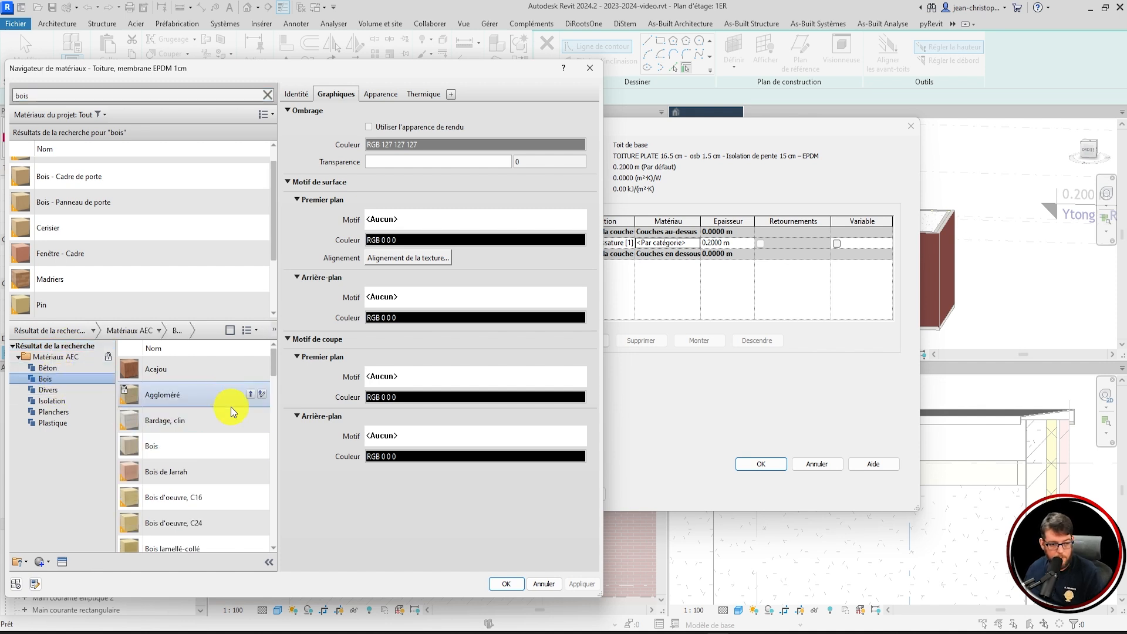
click(253, 394)
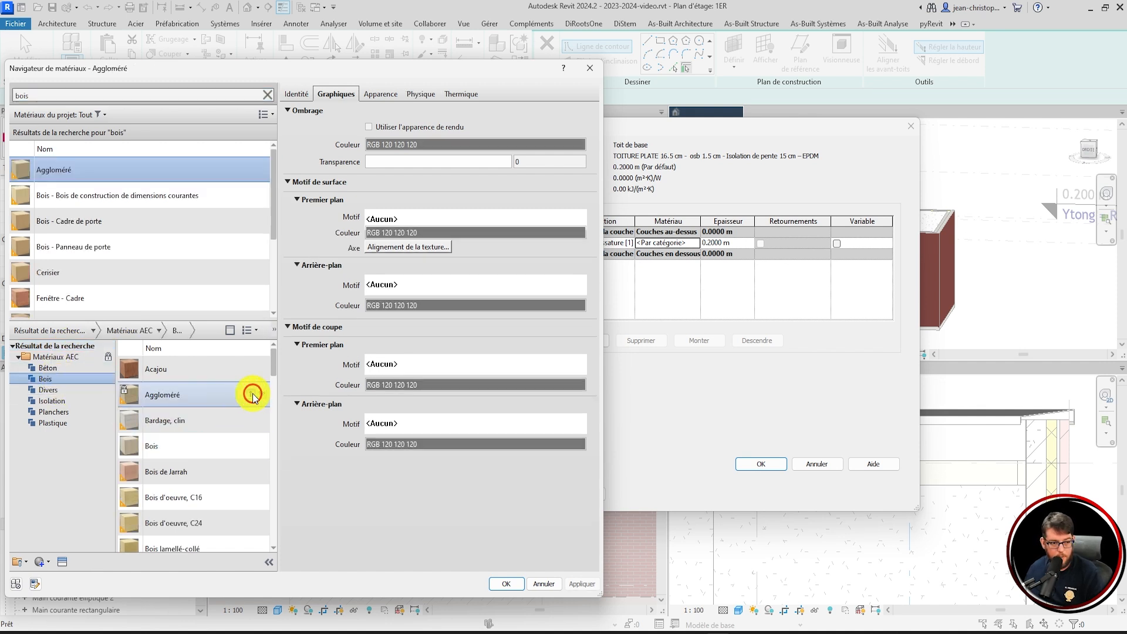
- Rename the Aggloméré material as OSB 1.5 cm, shade it with its render appearance, and assign it to the Porteur/Ossature layer
click(88, 170)
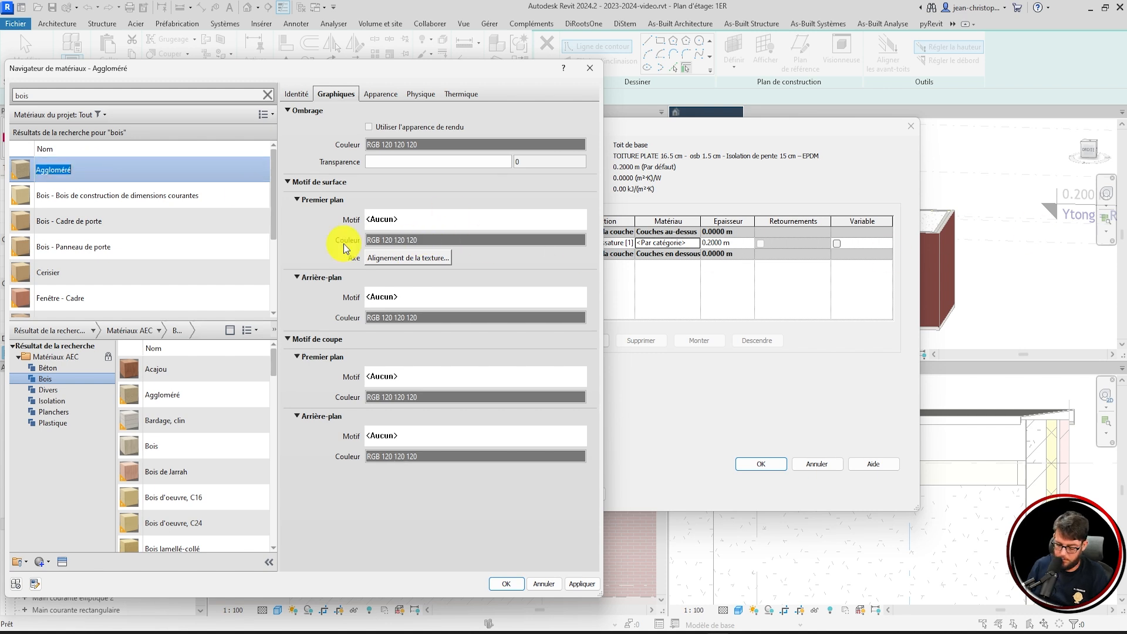
text(OSB 1.)
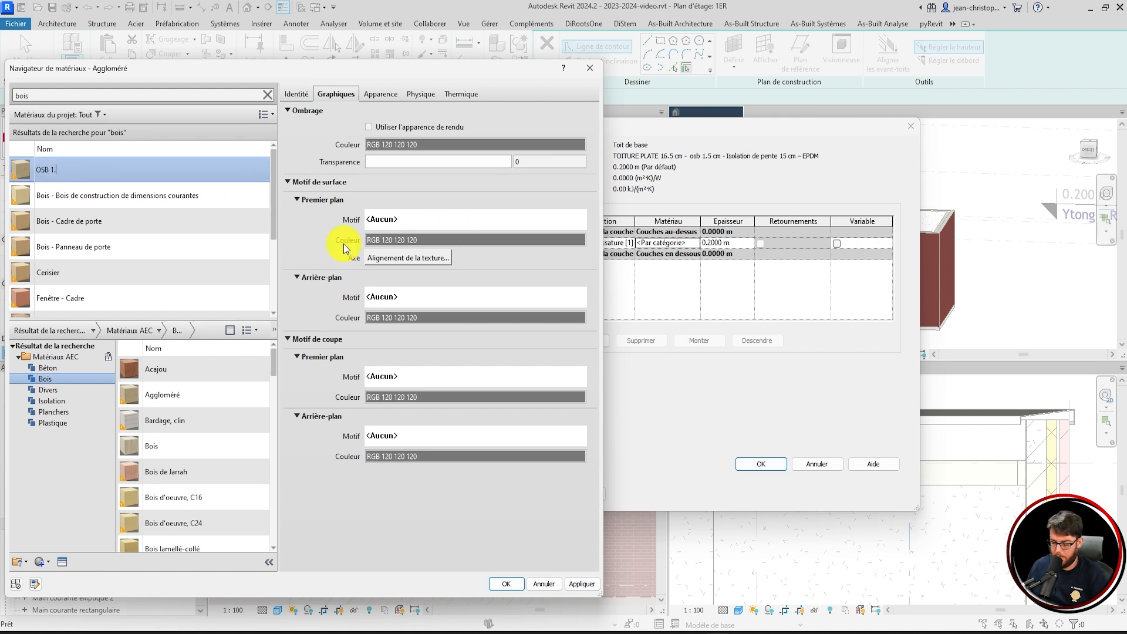
text(5 cm)
key(Return)
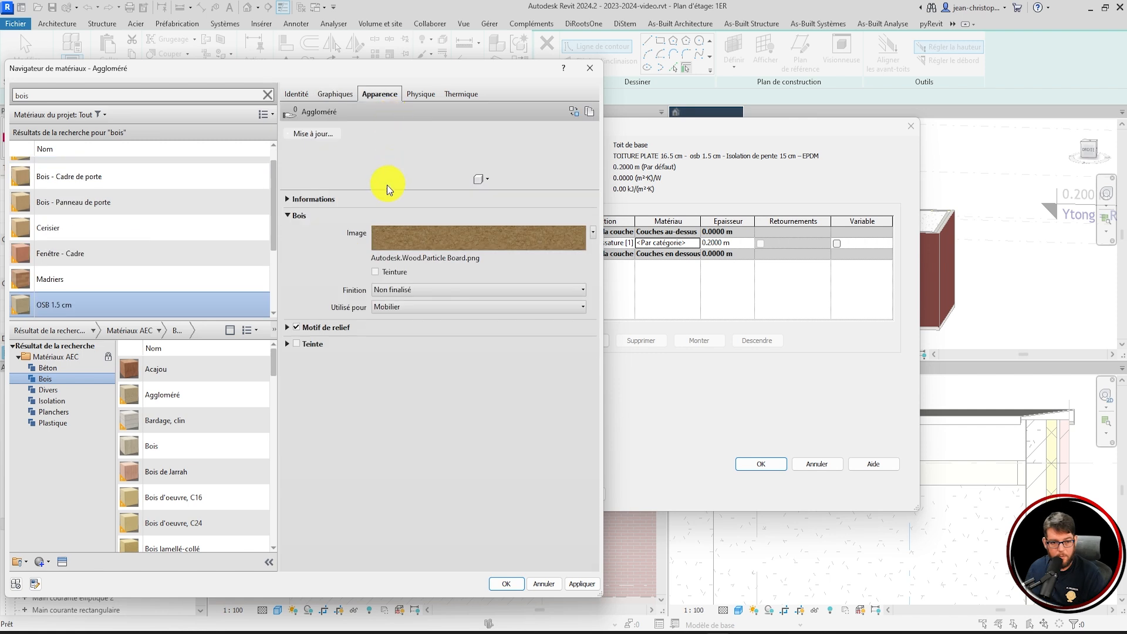
click(343, 95)
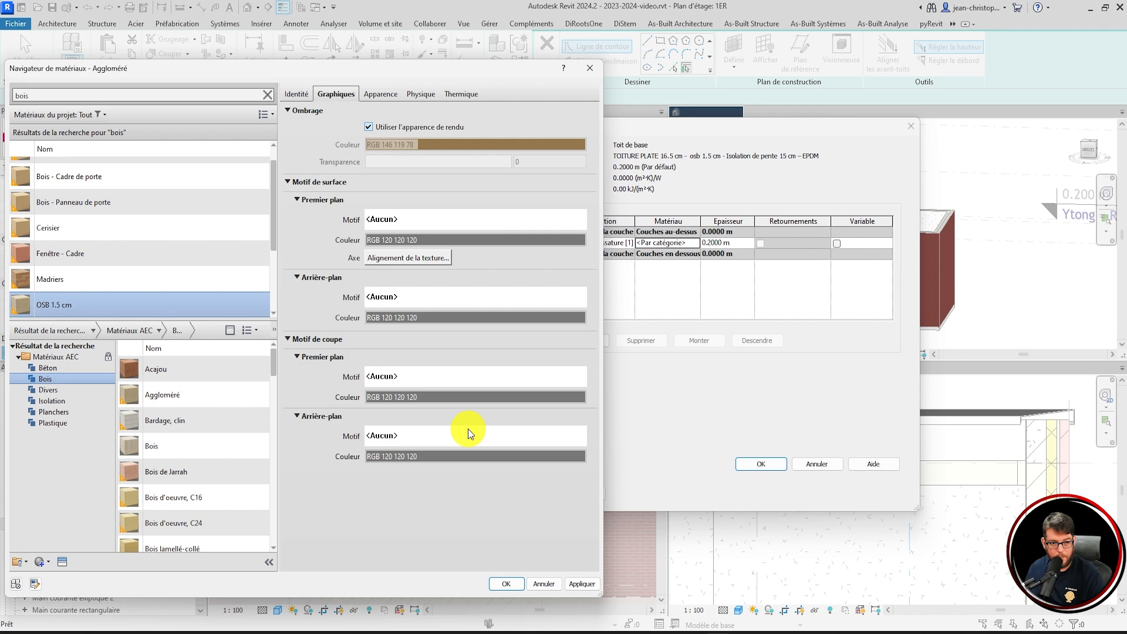
click(508, 584)
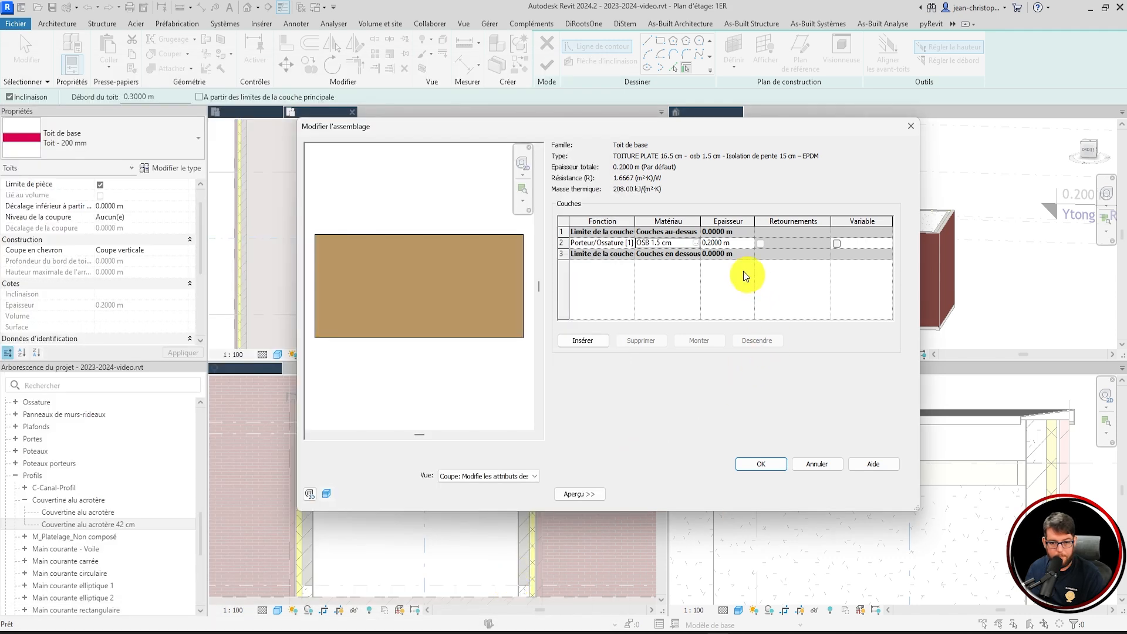
- Set the OSB layer's thickness to 0.015 m
click(690, 245)
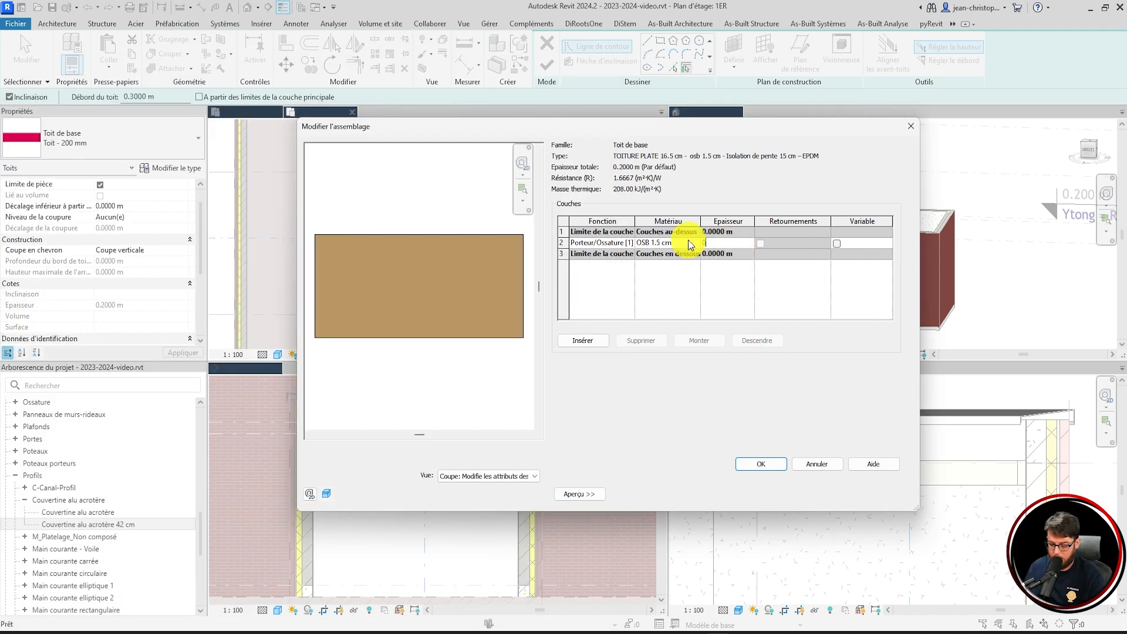
text(0.015)
key(Tab)
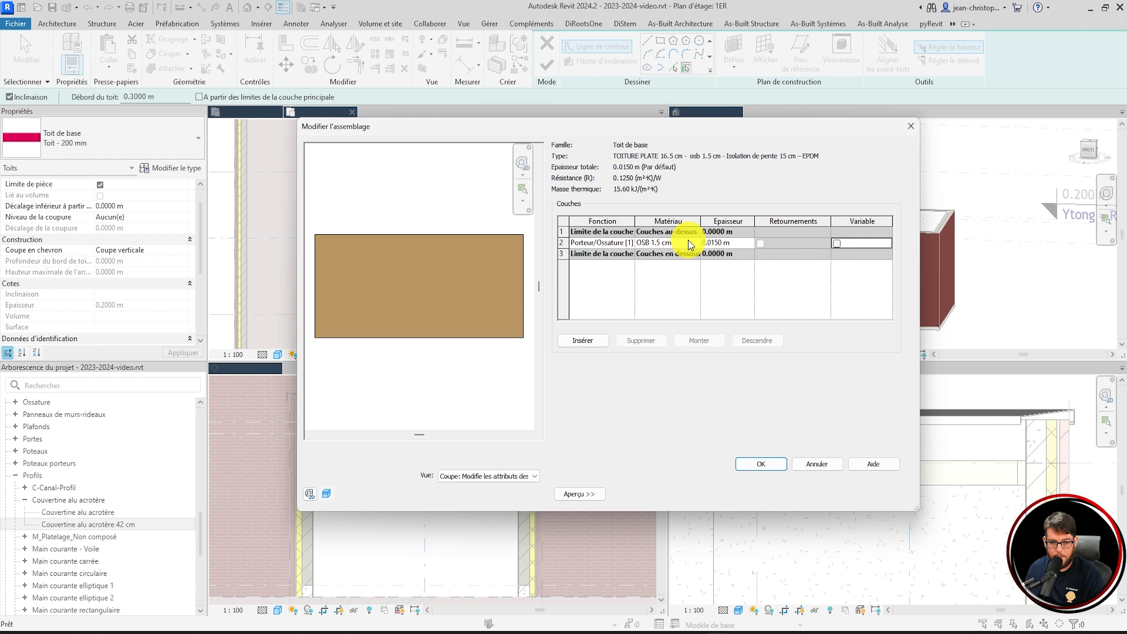
- Insert a layer above the upper core boundary and set its function to Isolant/Vide [3]
click(585, 341)
click(717, 346)
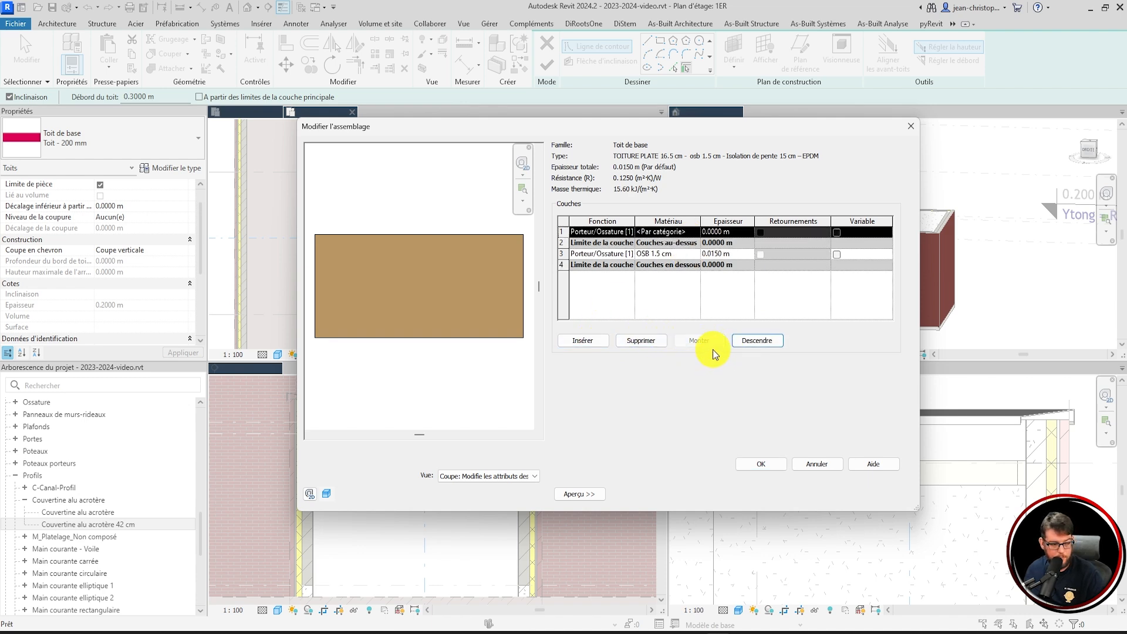
click(630, 232)
click(612, 261)
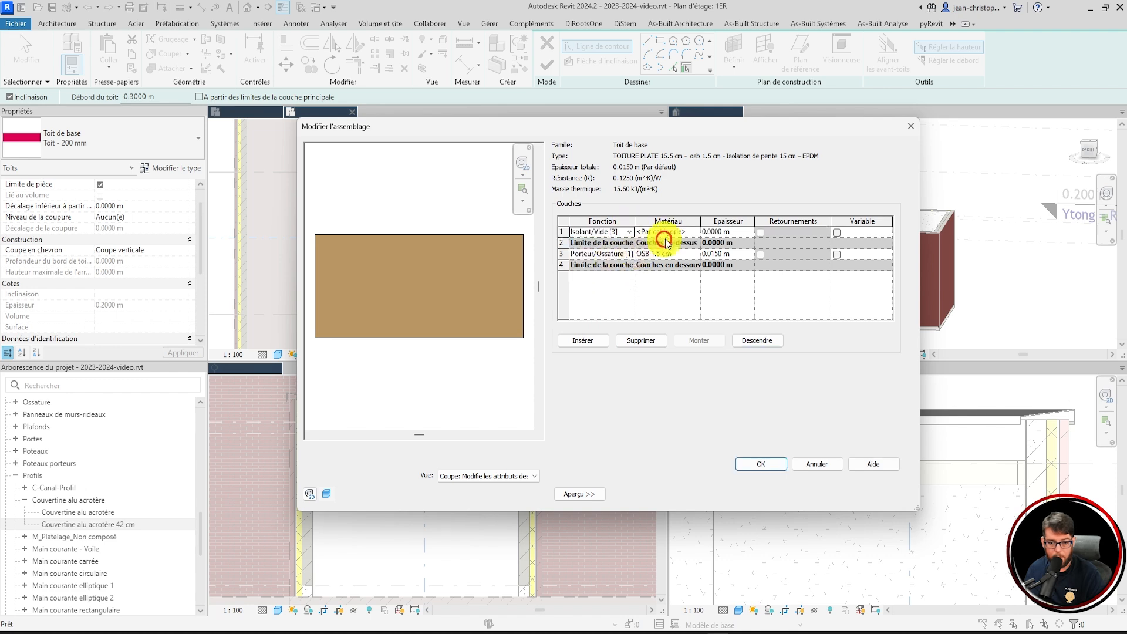
- For the insulation layer's material, search for "poly" and duplicate the Polyuréthane 10 cm material
click(696, 232)
click(697, 233)
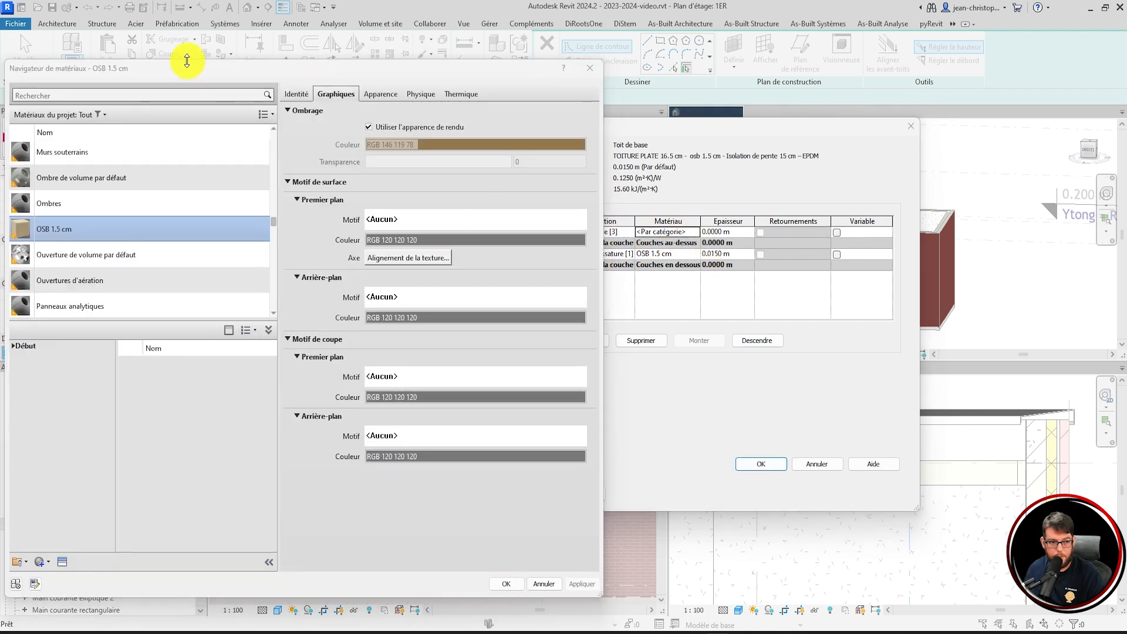
click(141, 94)
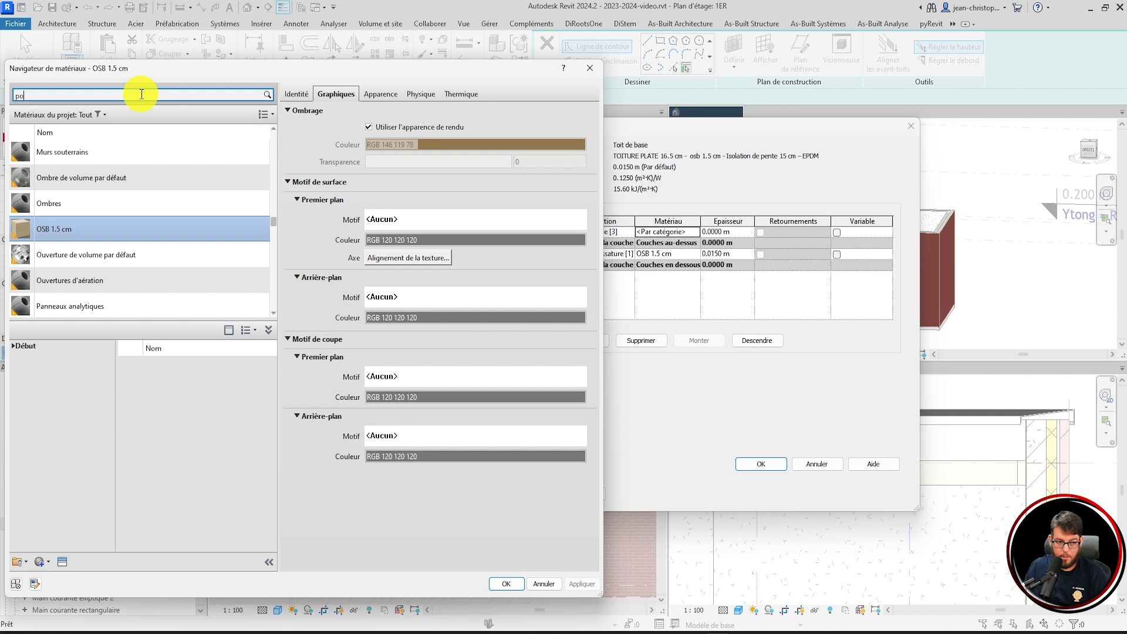
text(pol)
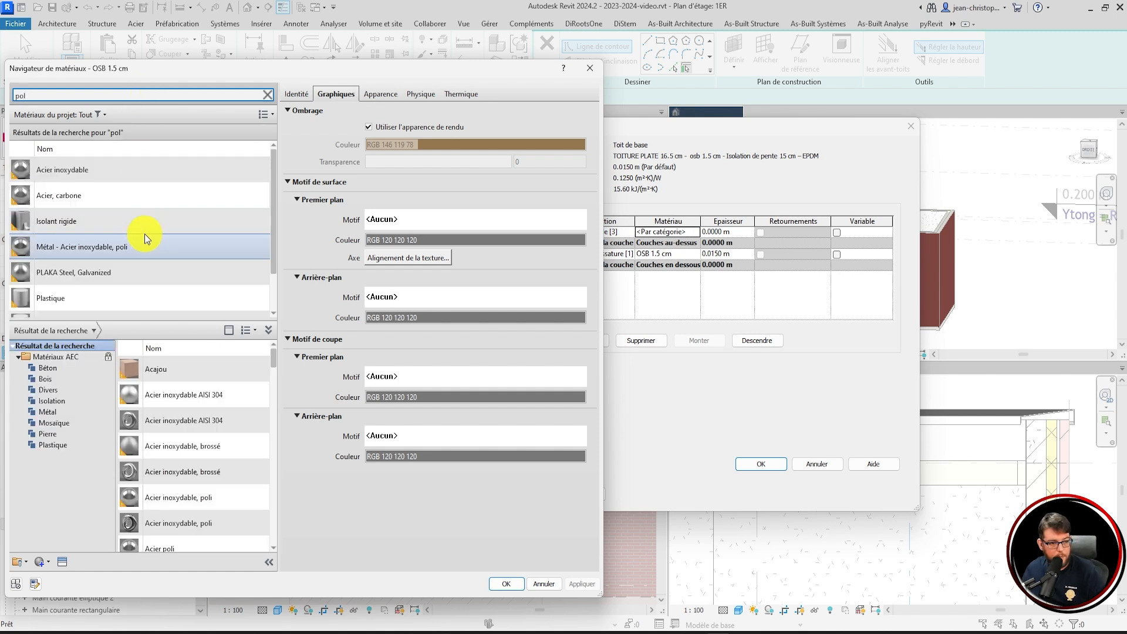
text(y)
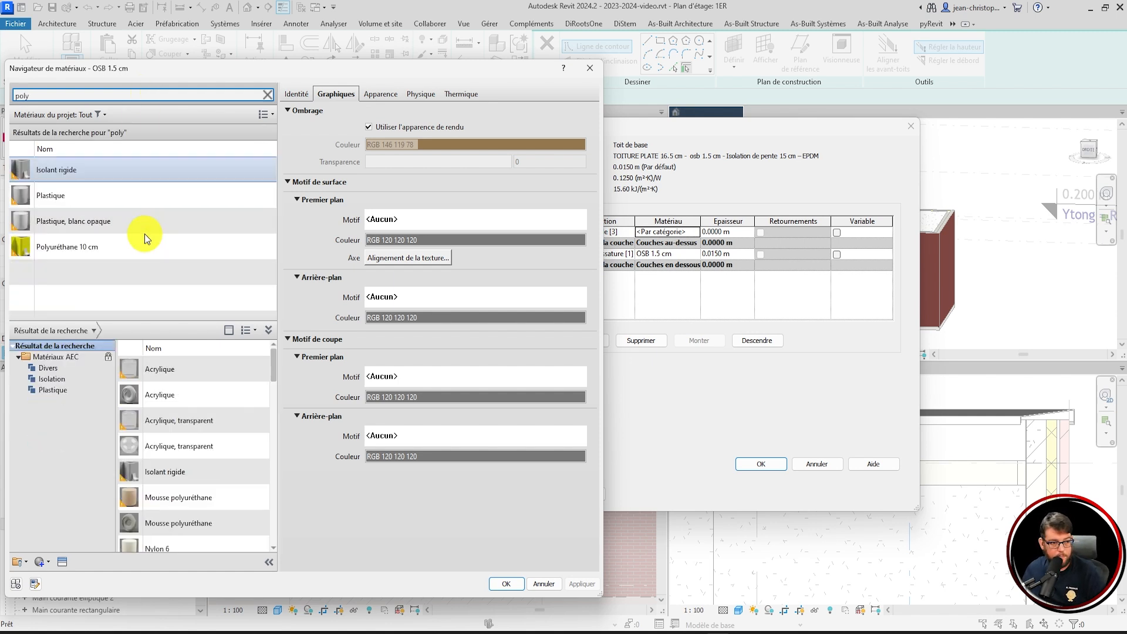
click(158, 248)
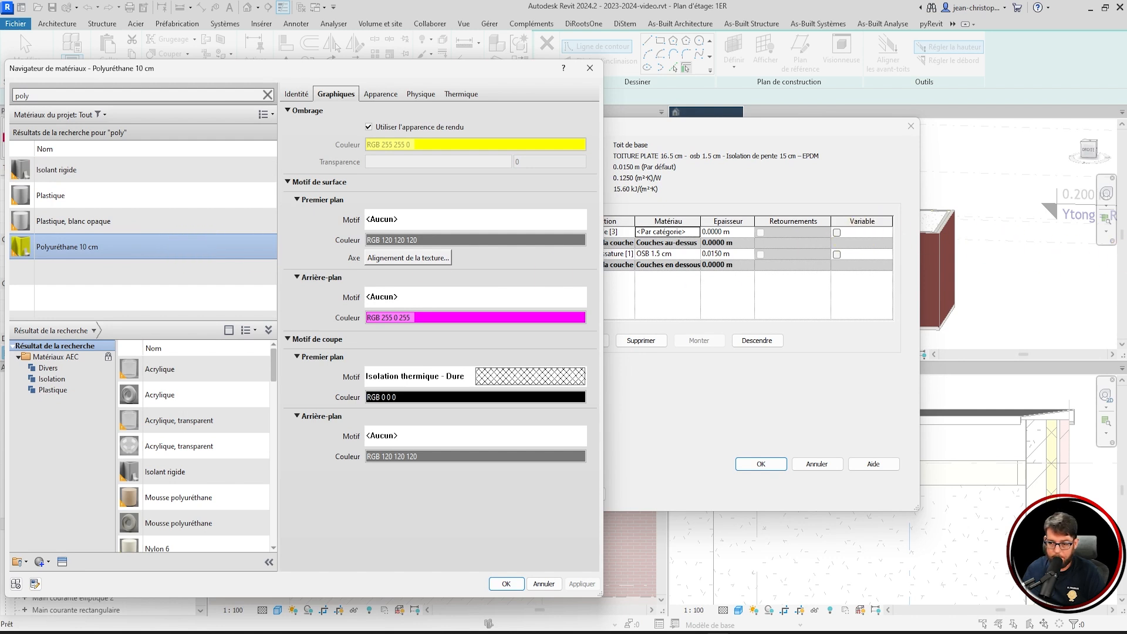
click(278, 240)
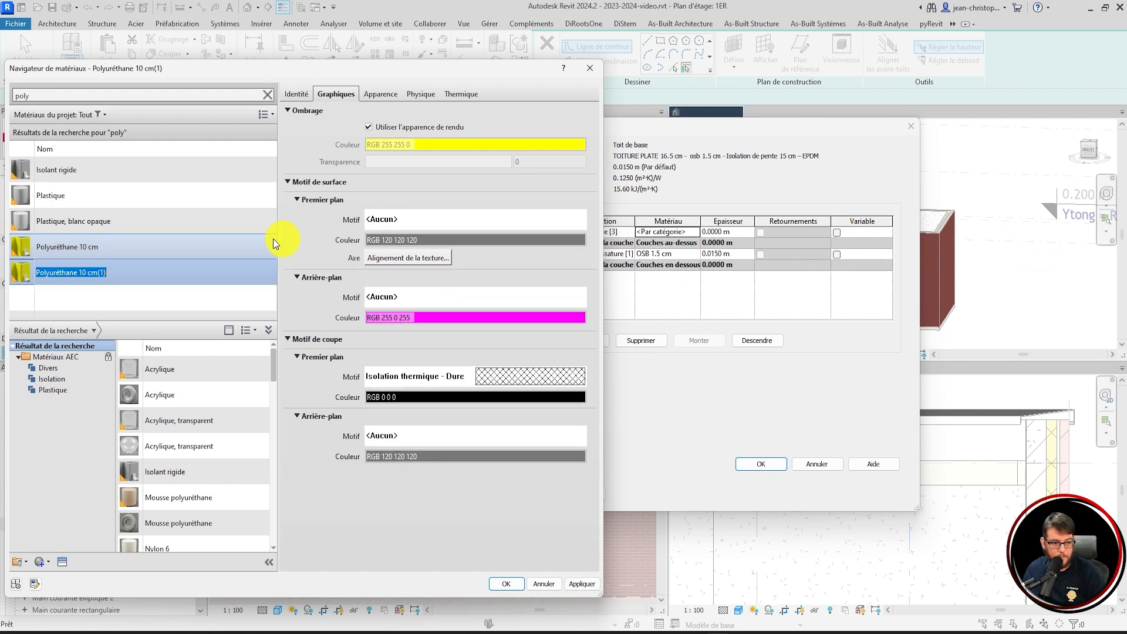
- Rename the duplicated material as "Polyuréthane de pente 15 cm" and assign it to the insulation layer
click(127, 275)
drag(127, 274, 80, 271)
text(de)
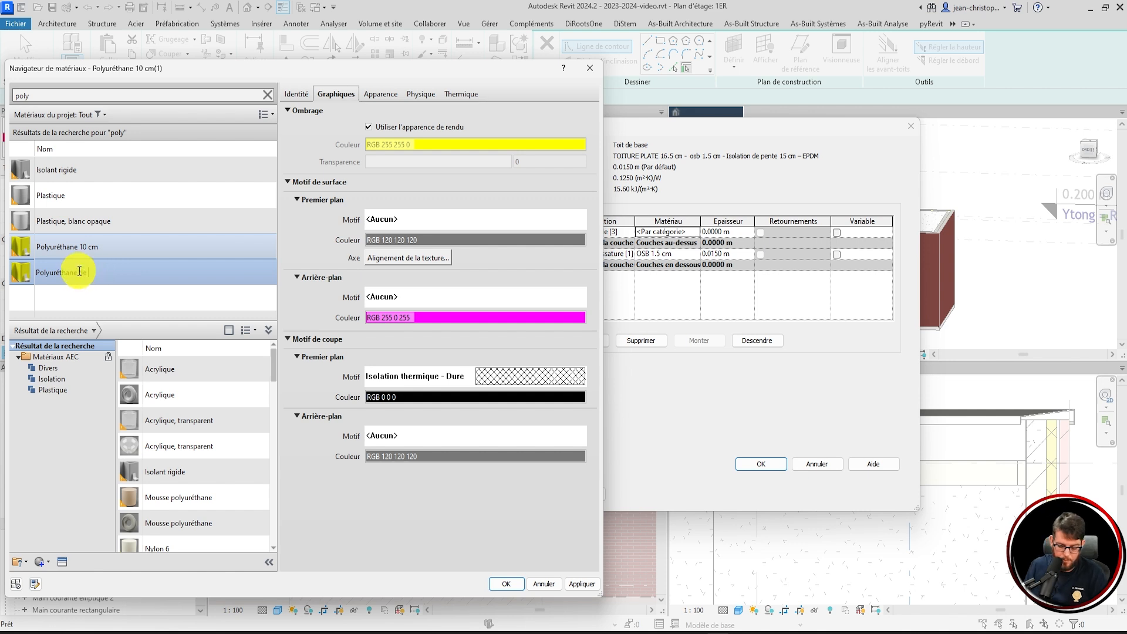
text( pente)
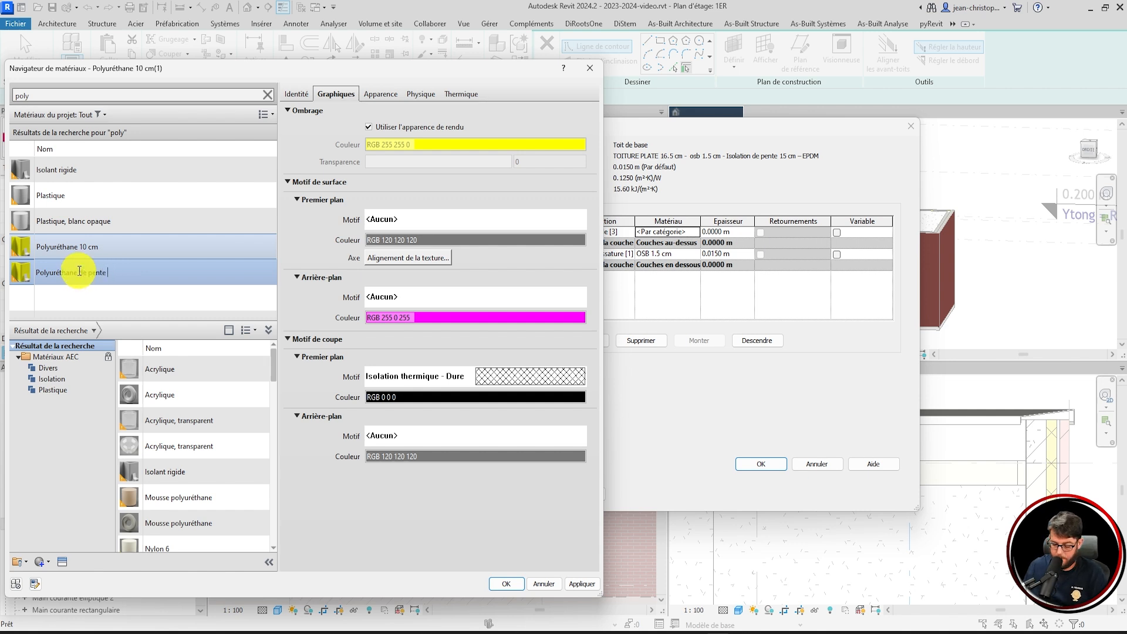
text( 15 cm)
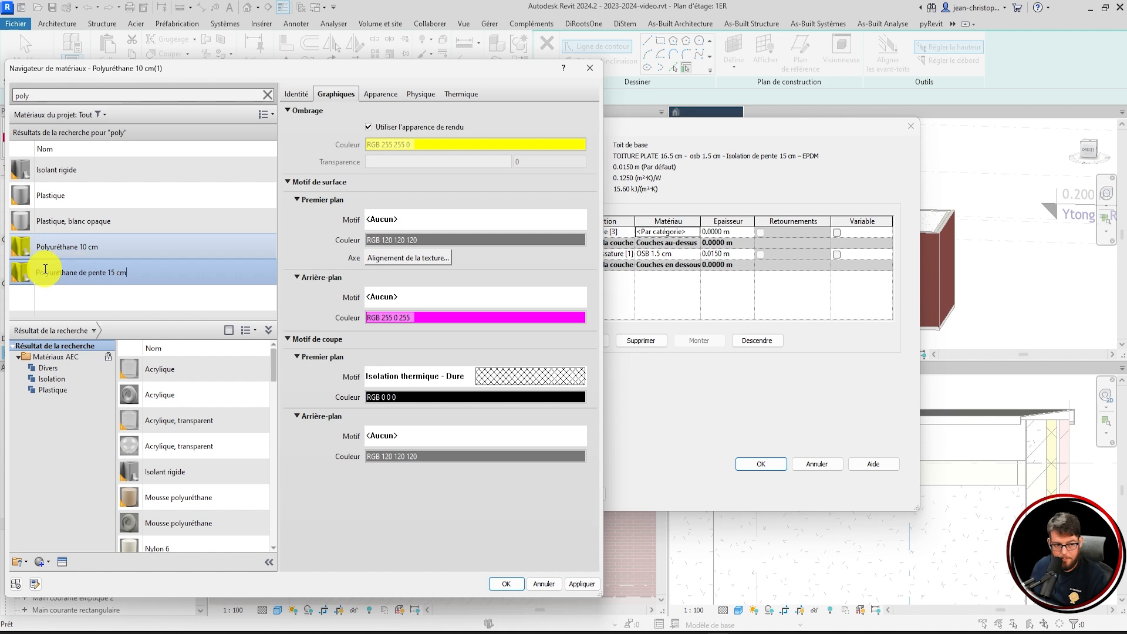
click(508, 586)
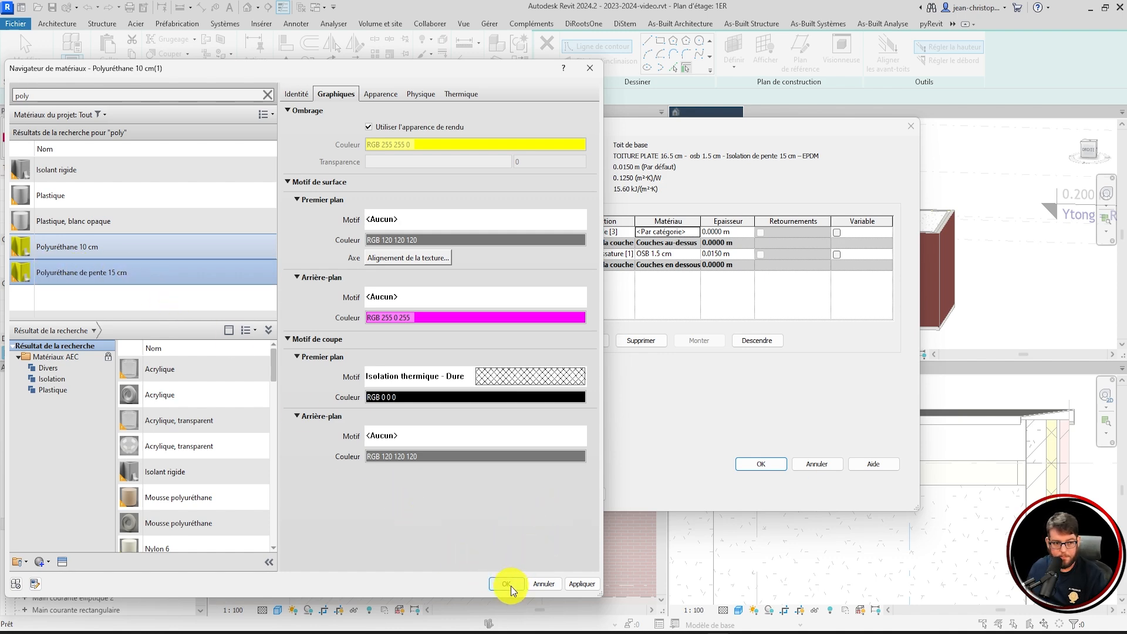
click(126, 278)
double_click(125, 278)
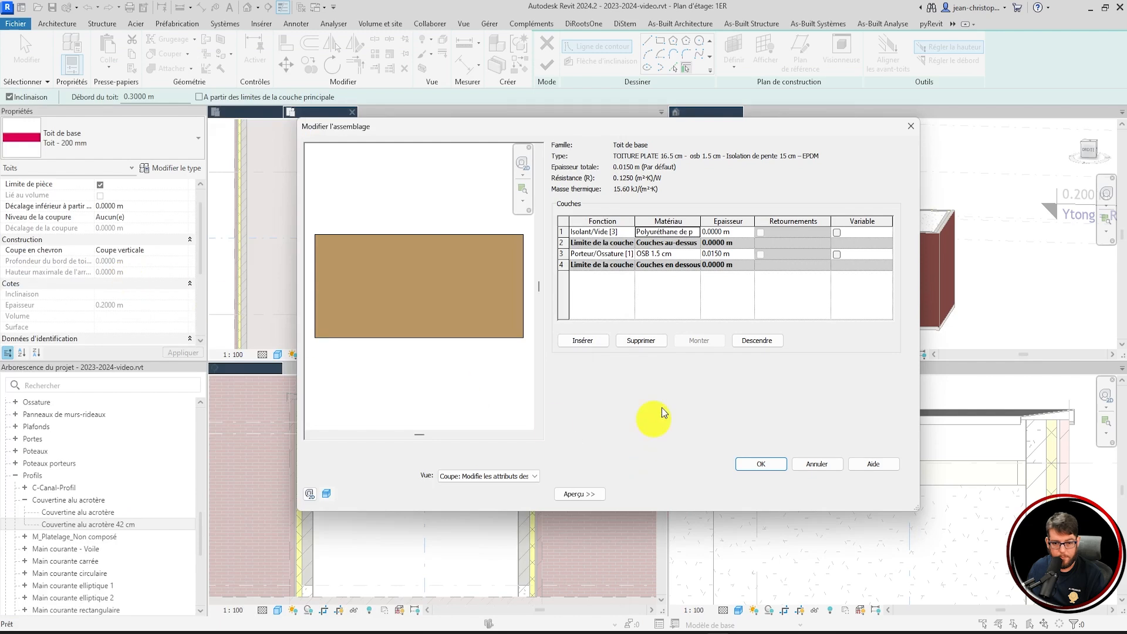
- Set the insulation layer's thickness to 0.15 m
click(743, 235)
text(0.15)
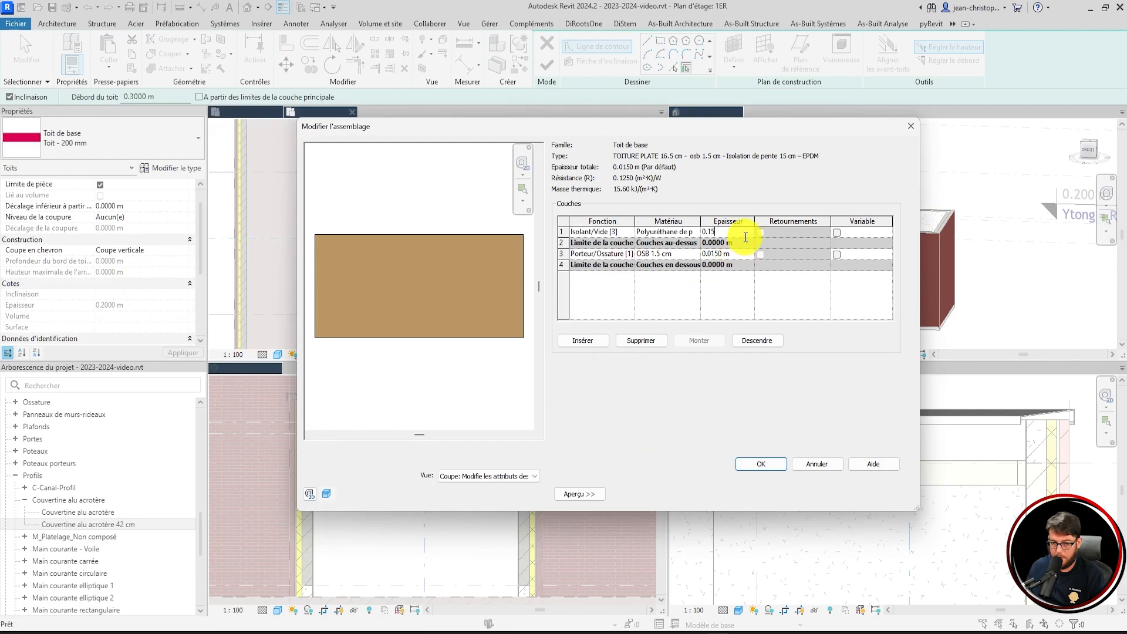
key(Tab)
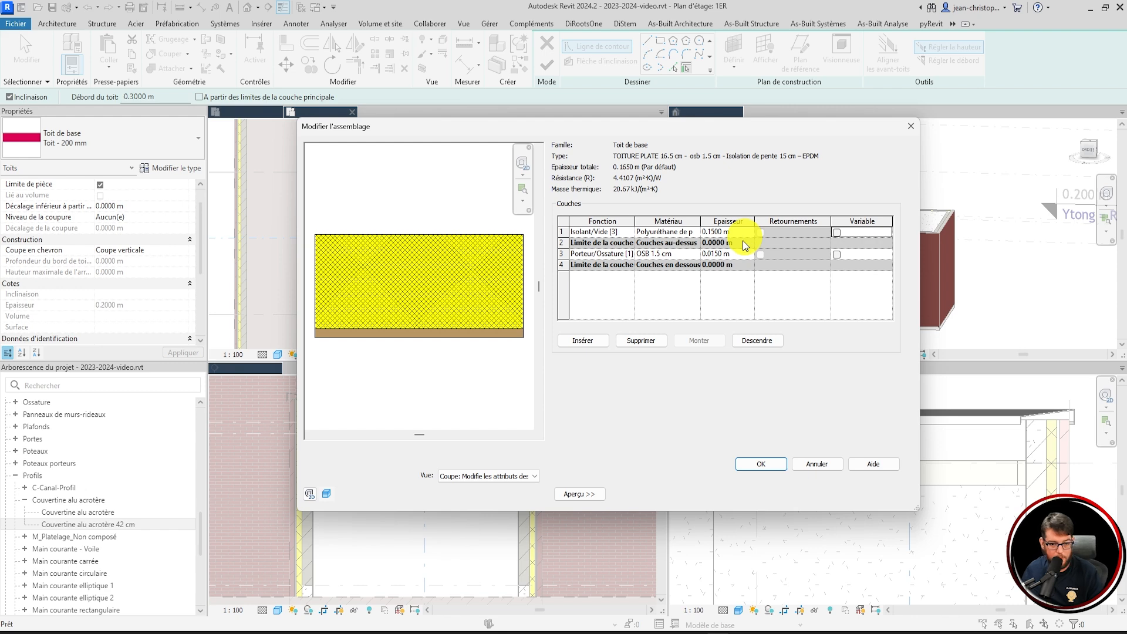
- Insert a layer above the polyurethane insulation and set its function to Couche membrane
click(585, 340)
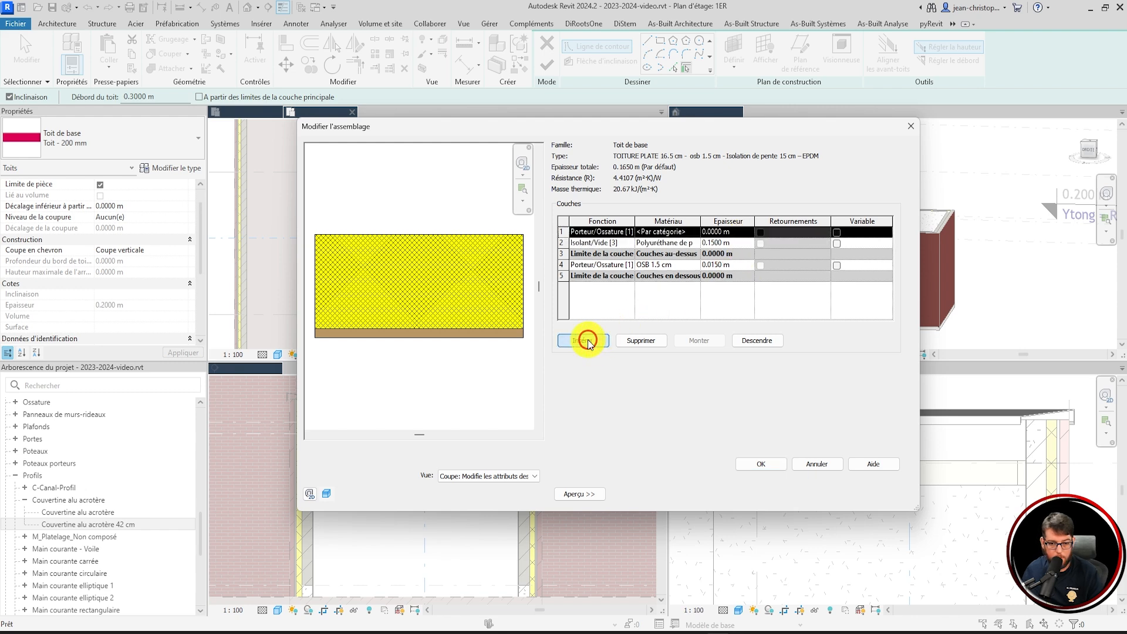
click(628, 231)
click(630, 231)
click(618, 289)
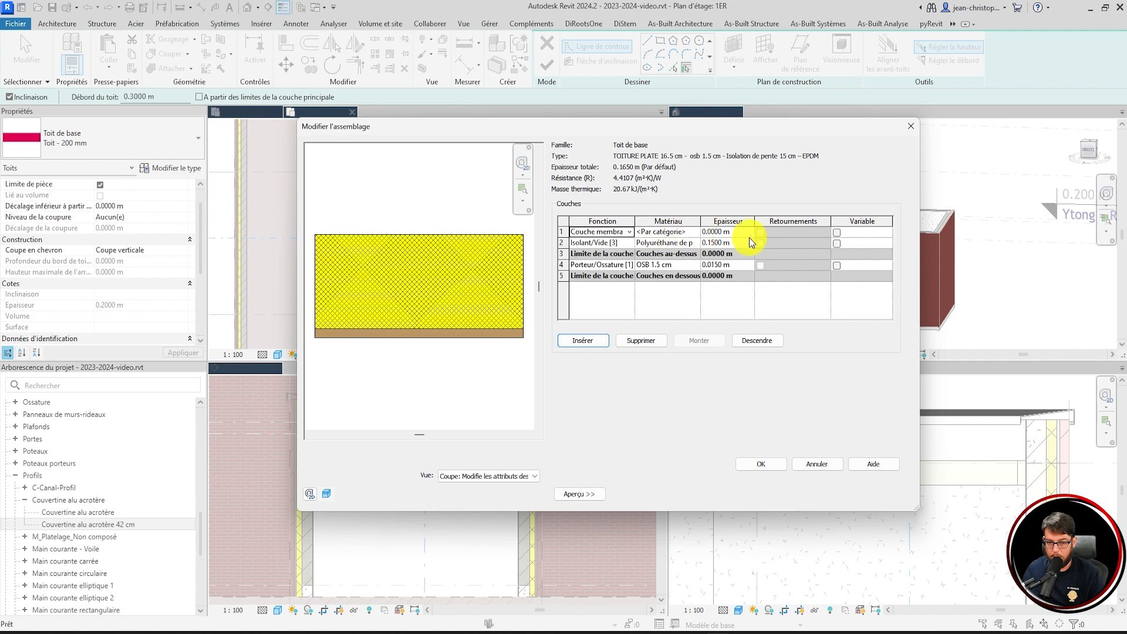
- Search the materials for "epdm", assign the roofing membrane material to the membrane layer, and accept the assembly
click(695, 232)
click(695, 231)
click(180, 97)
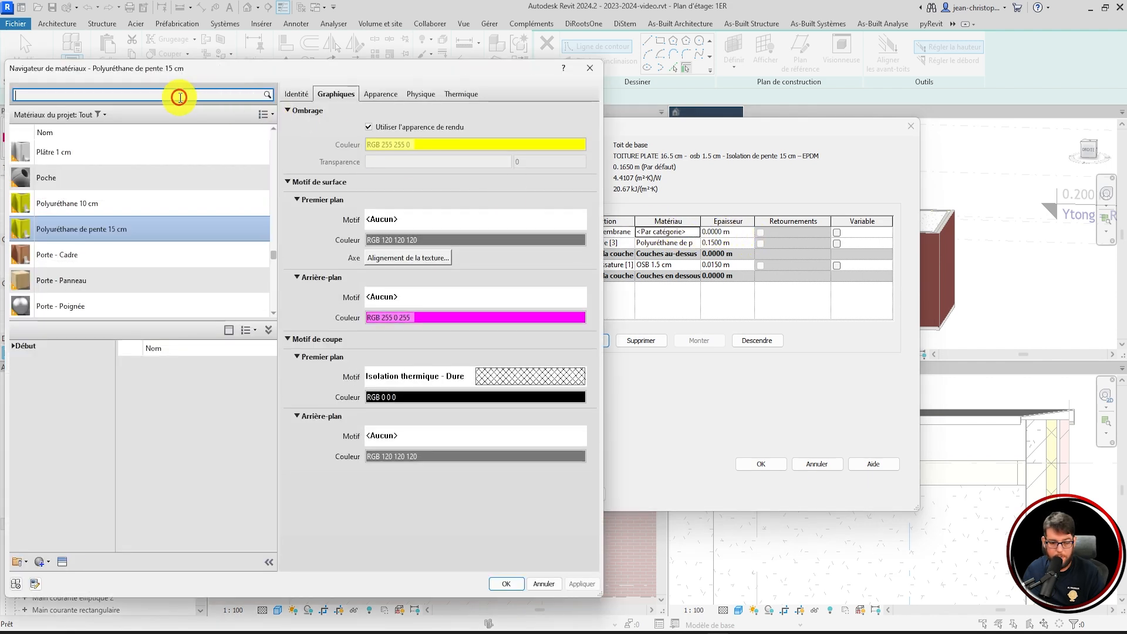
text(epdm)
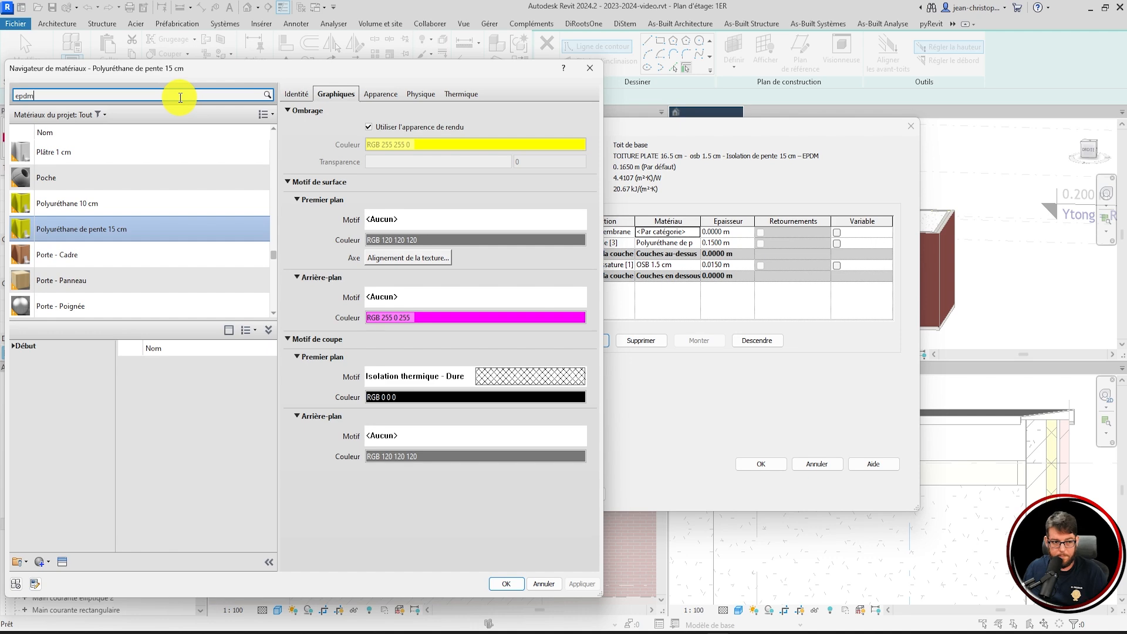
double_click(110, 170)
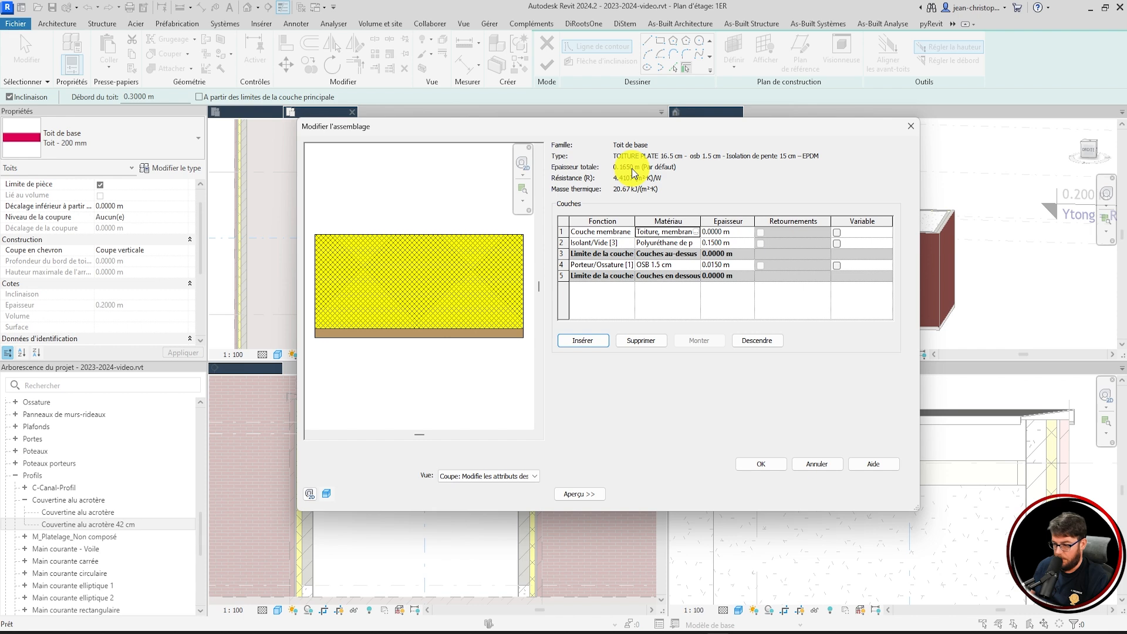
click(764, 465)
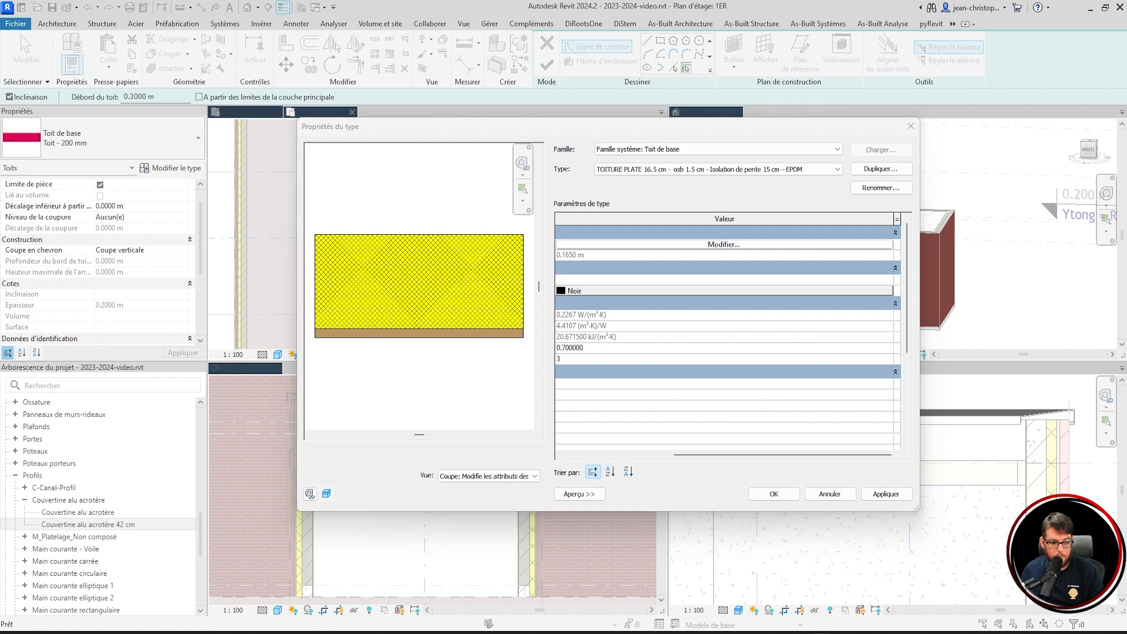
- Duplicate the roof type under the name "TOITURE PLATE - ISOLATION PHONIQUE 22 cm"
click(869, 169)
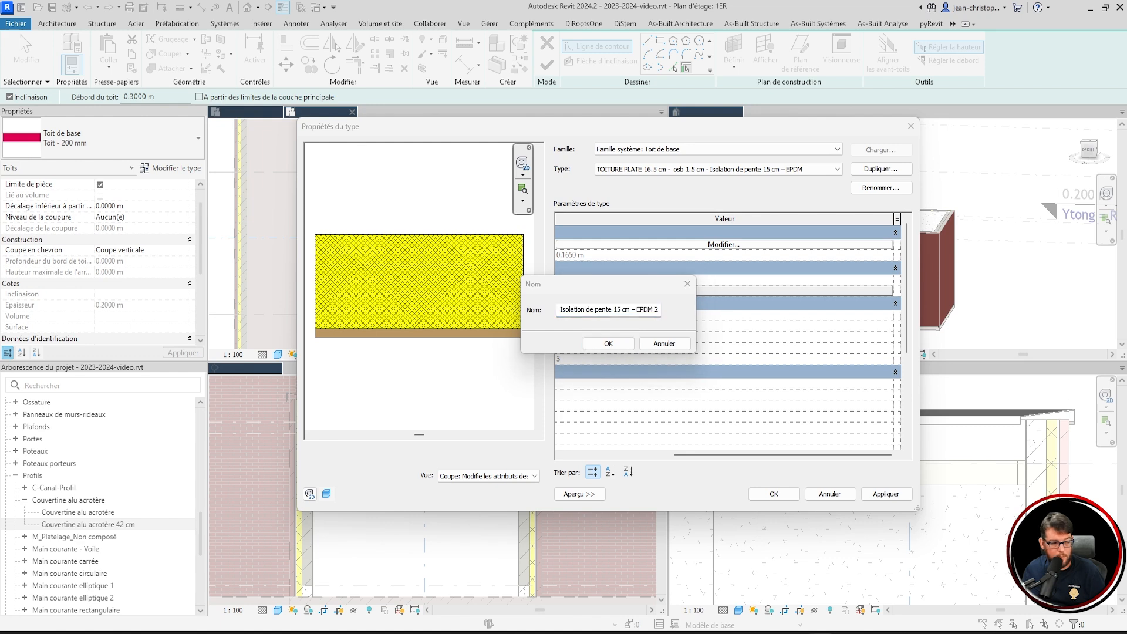
click(614, 312)
key(ctrl+a)
key(ctrl+v)
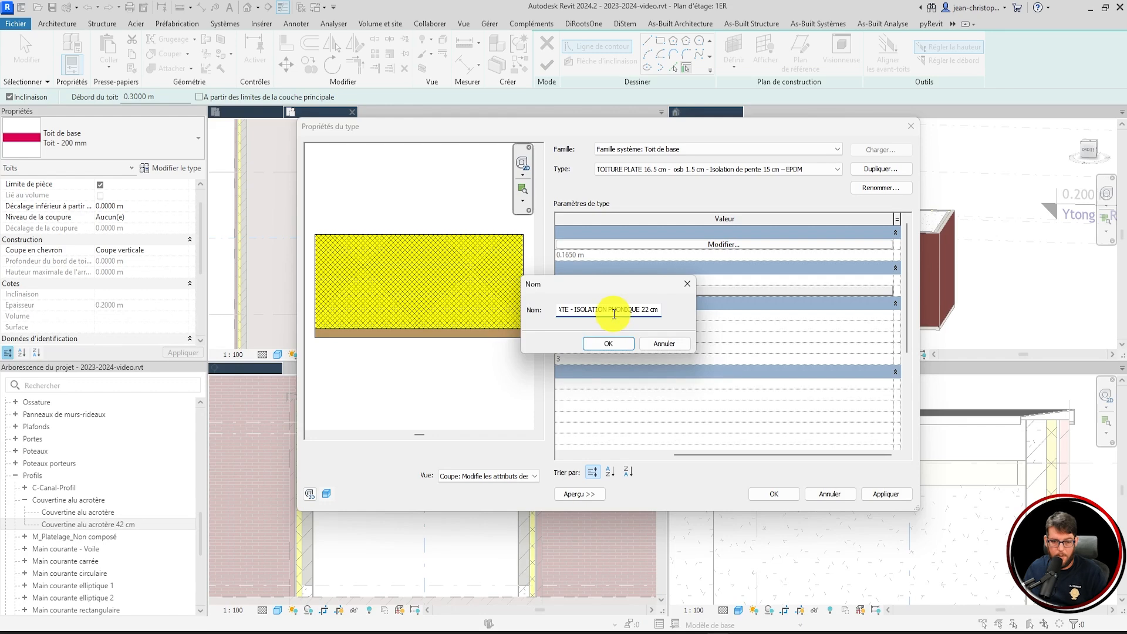
click(610, 344)
- Delete the membrane and polyurethane insulation layers from the new type's assembly, keeping the 1.5 cm OSB layer
click(733, 245)
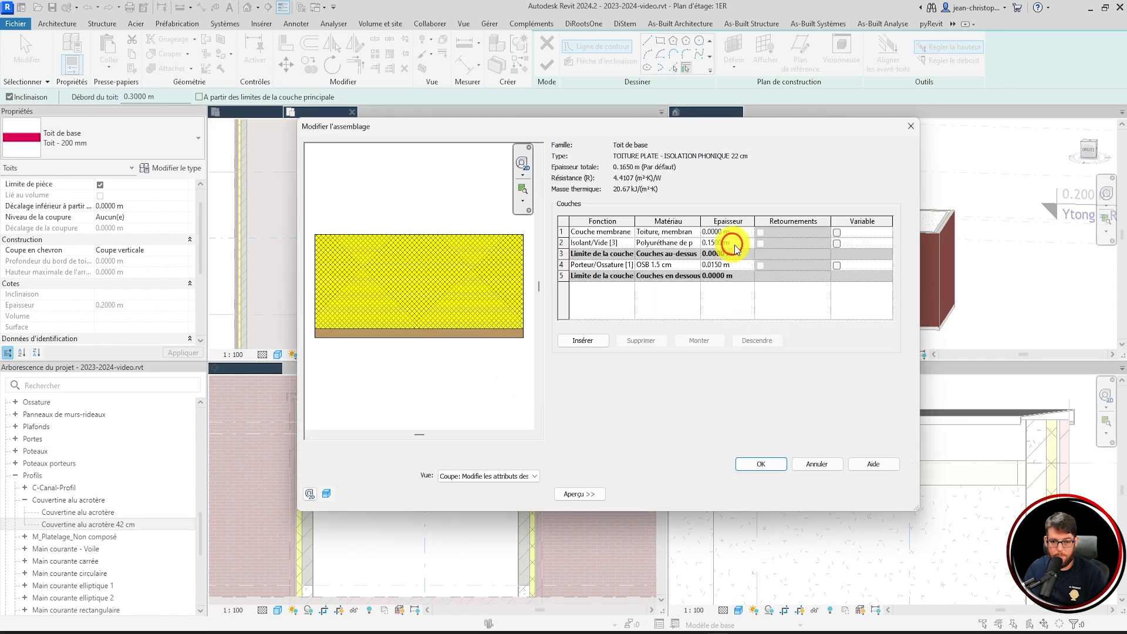
drag(569, 229, 564, 243)
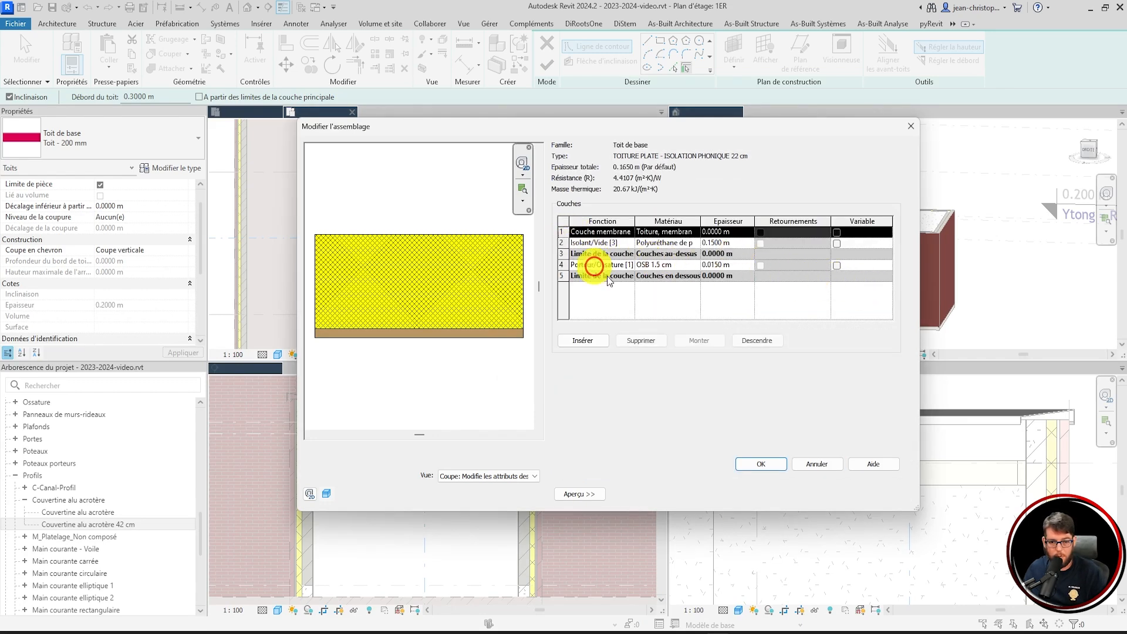
click(641, 340)
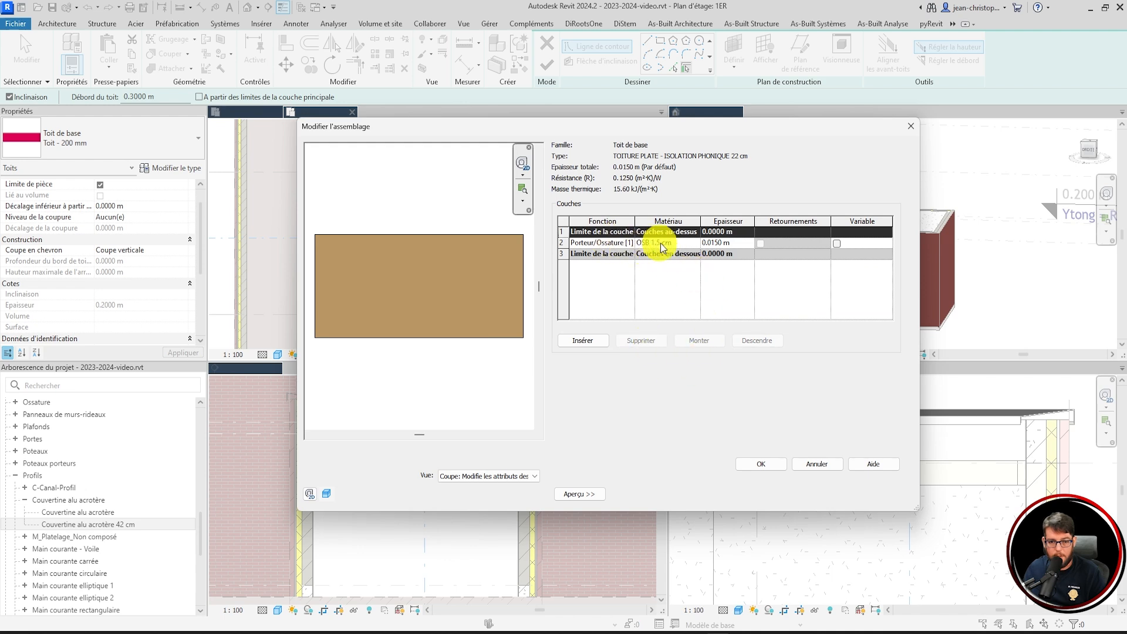
- For the remaining layer's material, search for "cellu" and add Remplissage de cellulose to the project materials
click(677, 242)
click(696, 243)
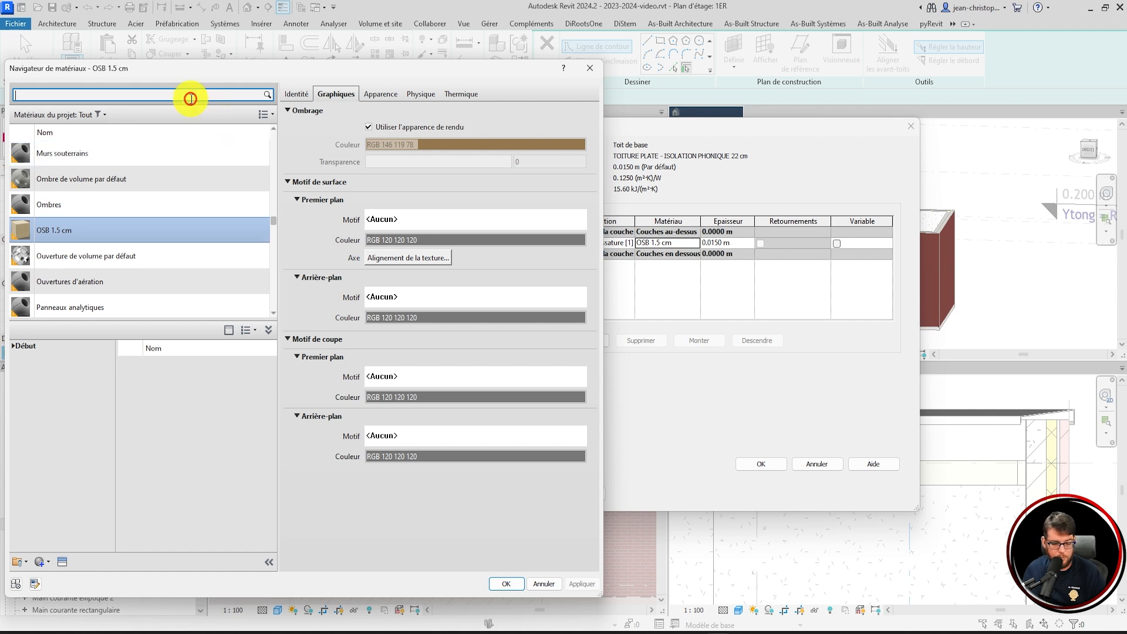
text(cellu)
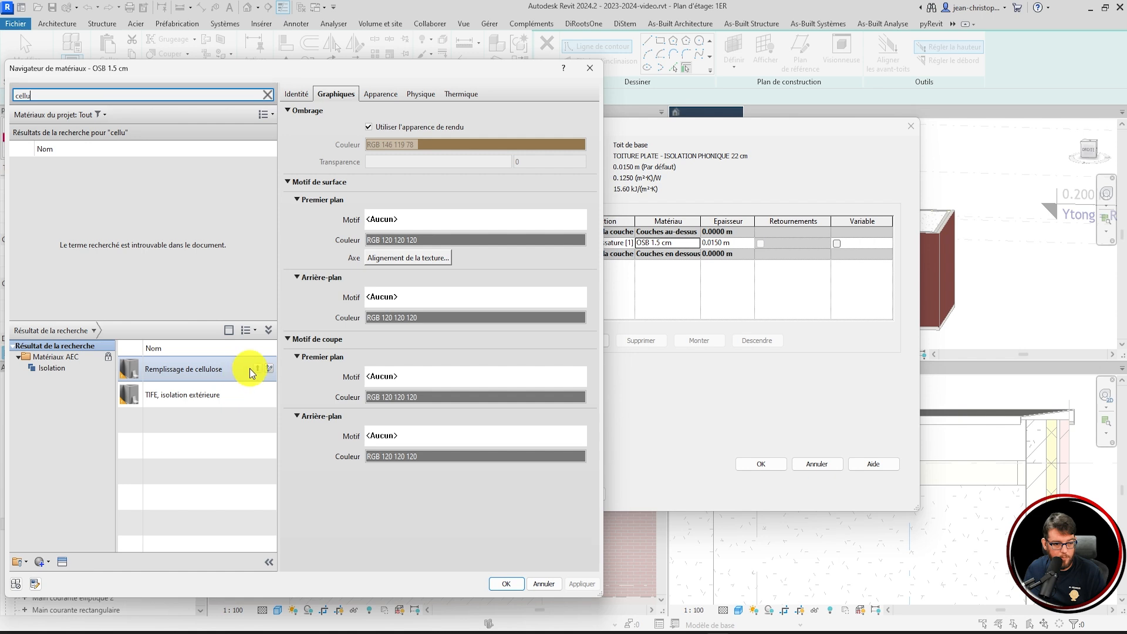
click(257, 369)
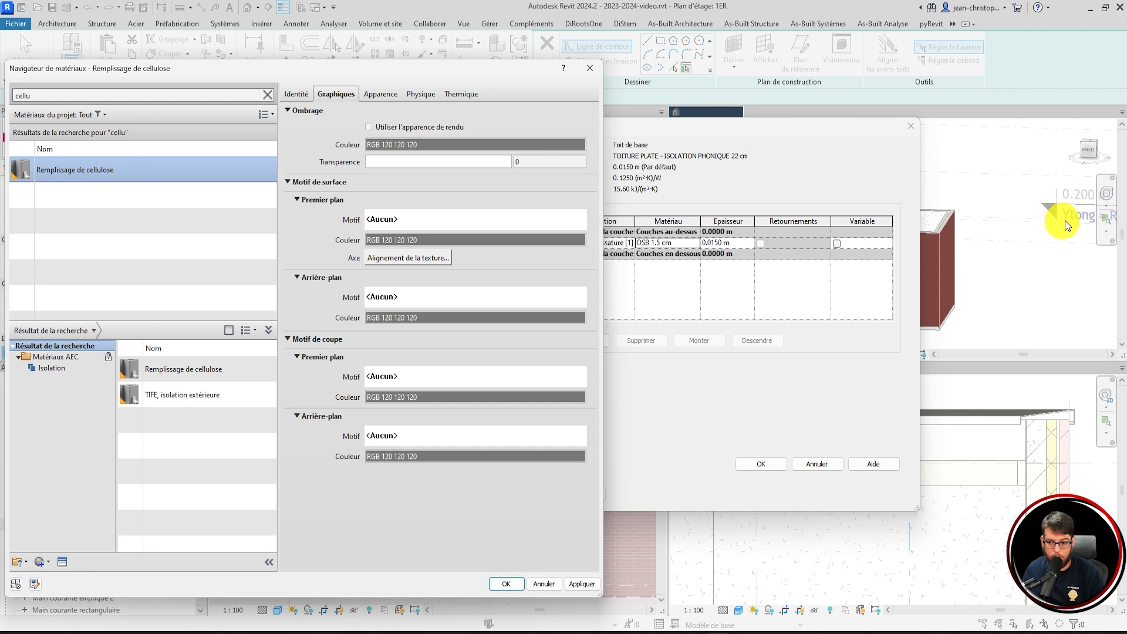
- Rename the cellulose fill material as "Isolation phonique"
key(F2)
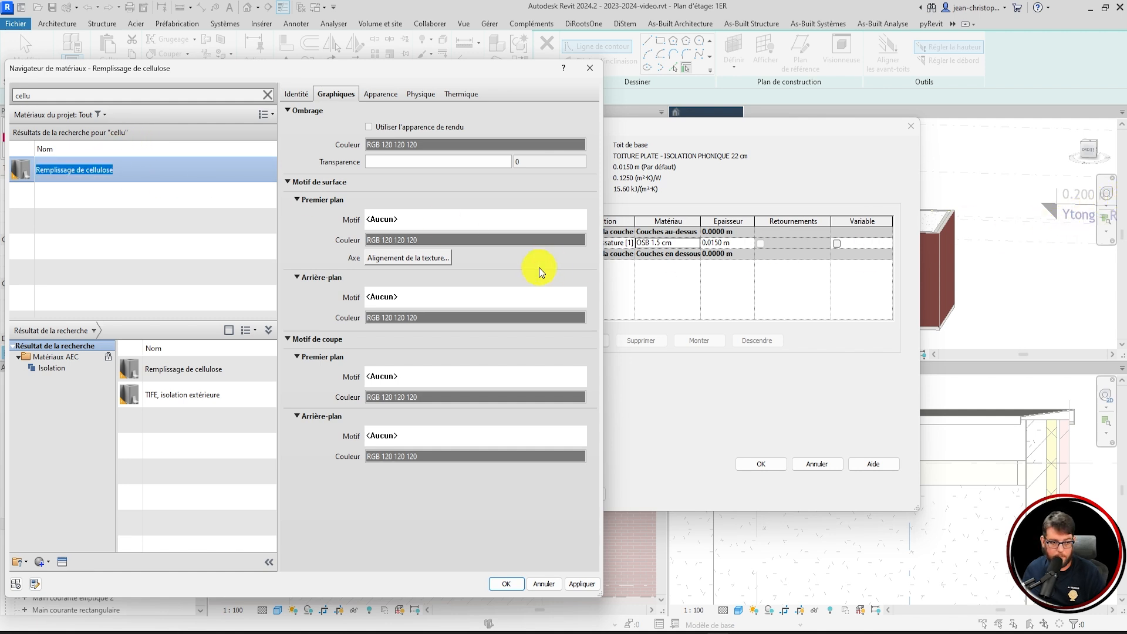
text(Isol)
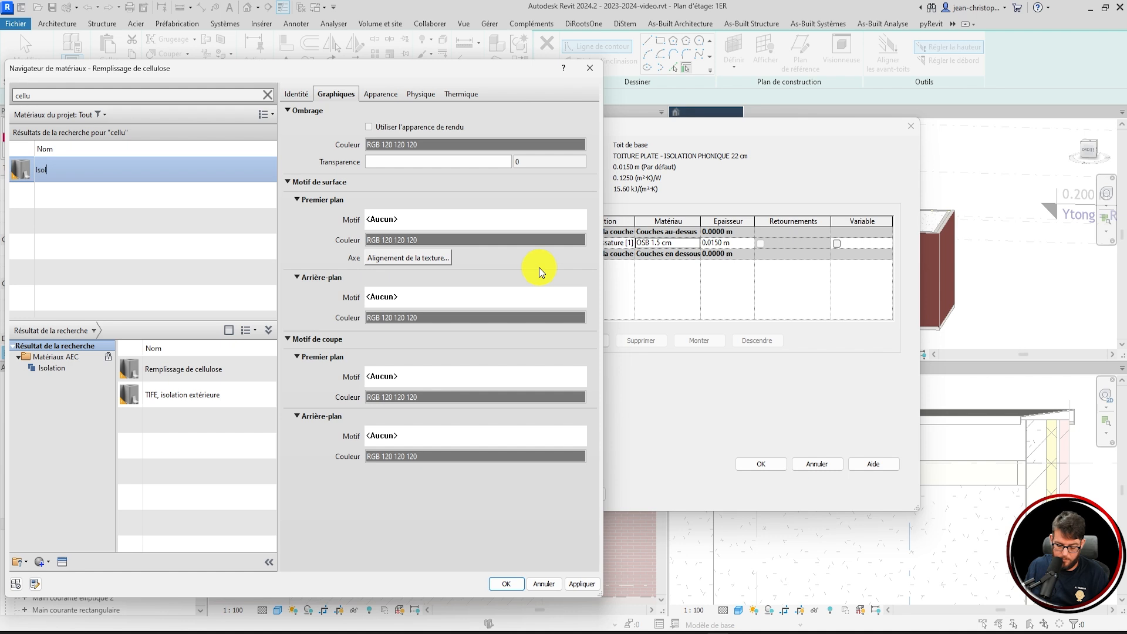
text(ation phonique)
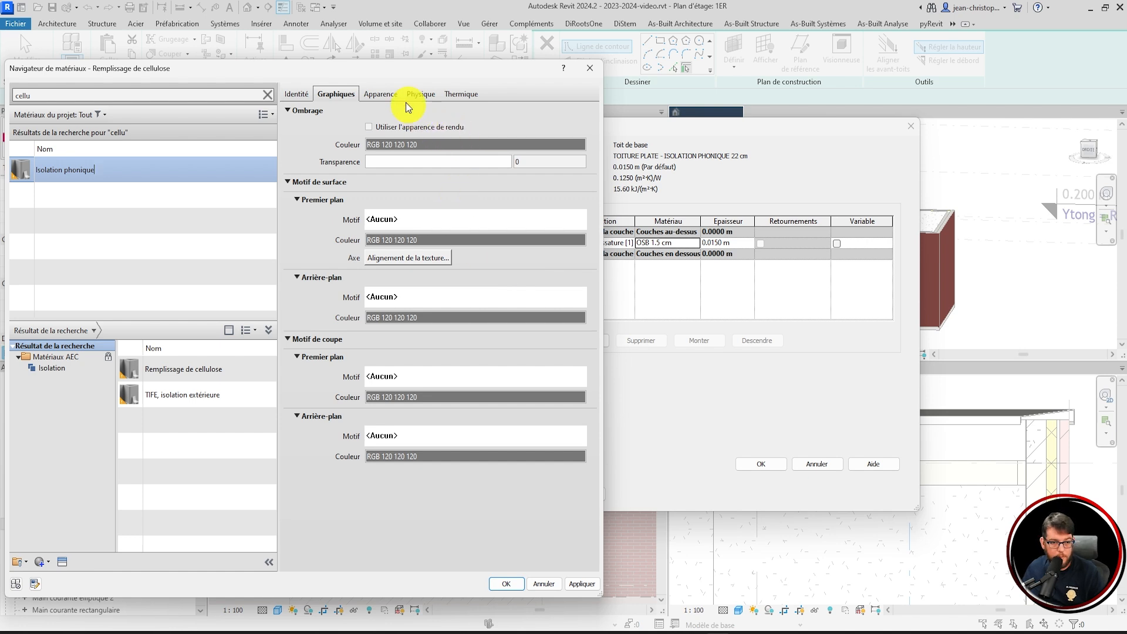
- Set the appearance colour of the Isolation phonique material to RGB 220 220 220
click(380, 95)
click(418, 230)
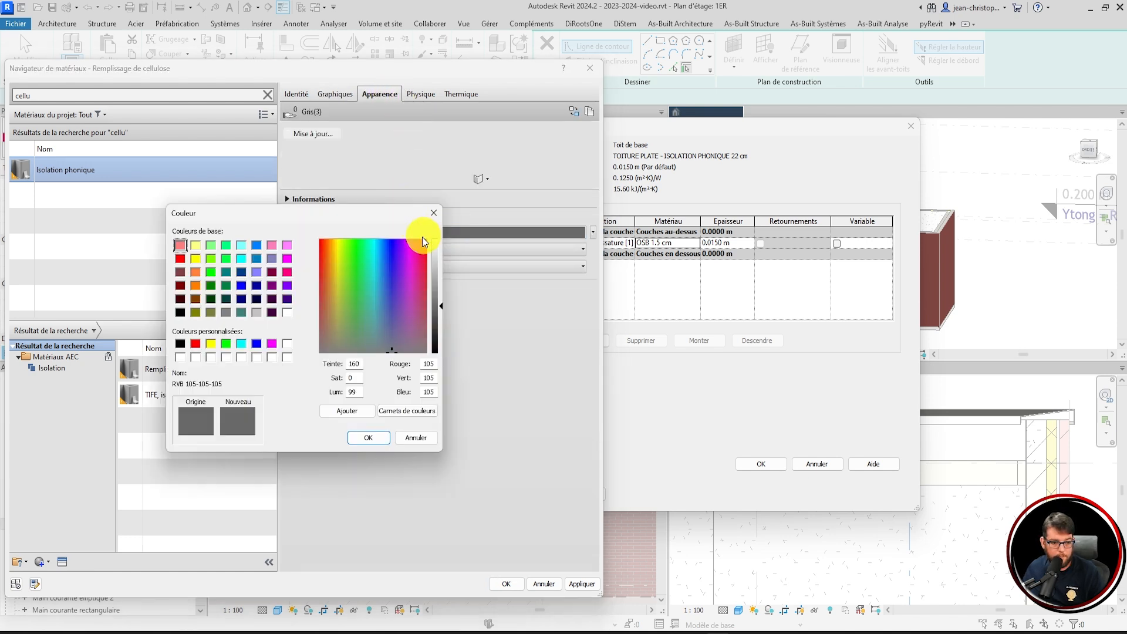
double_click(432, 364)
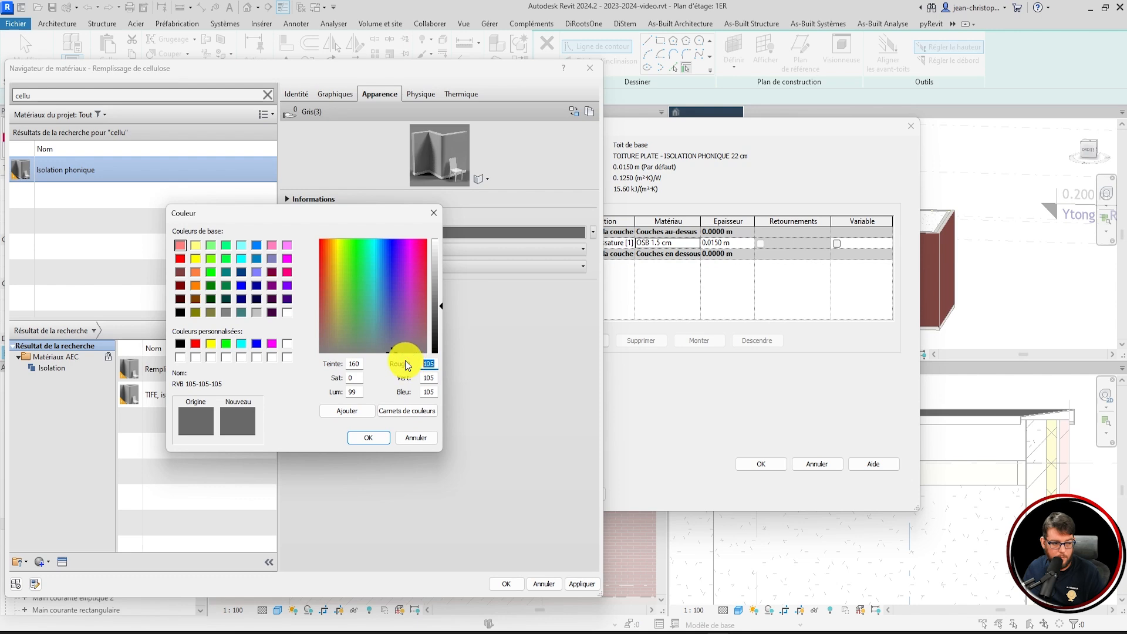
text(202)
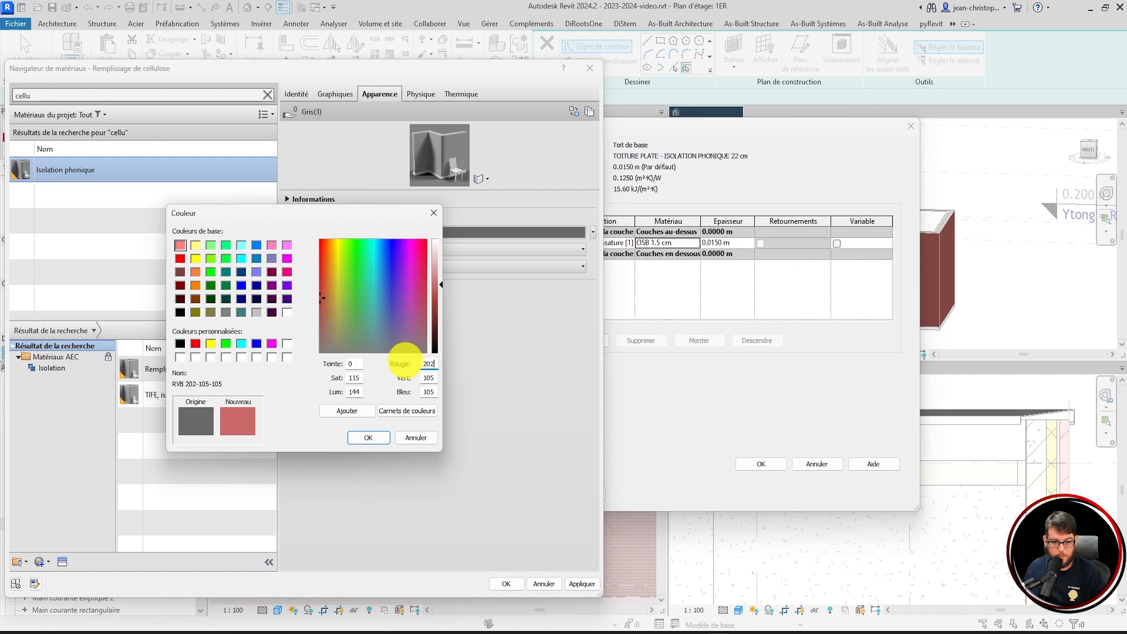
key(BackSpace)
key(BackSpace)
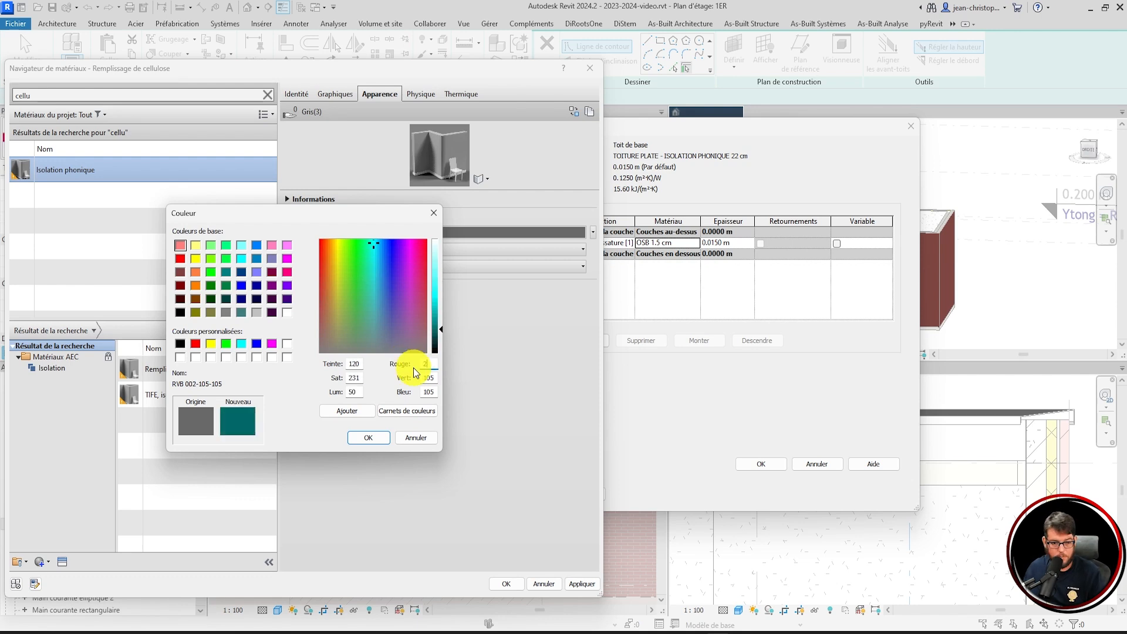
text(20)
double_click(434, 379)
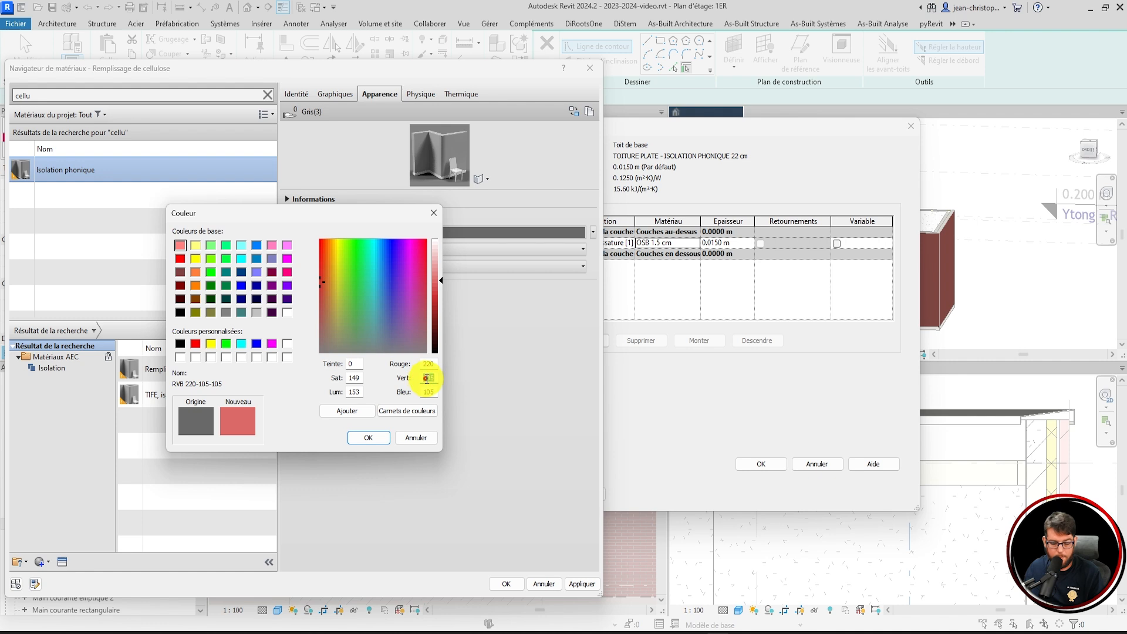
text(220)
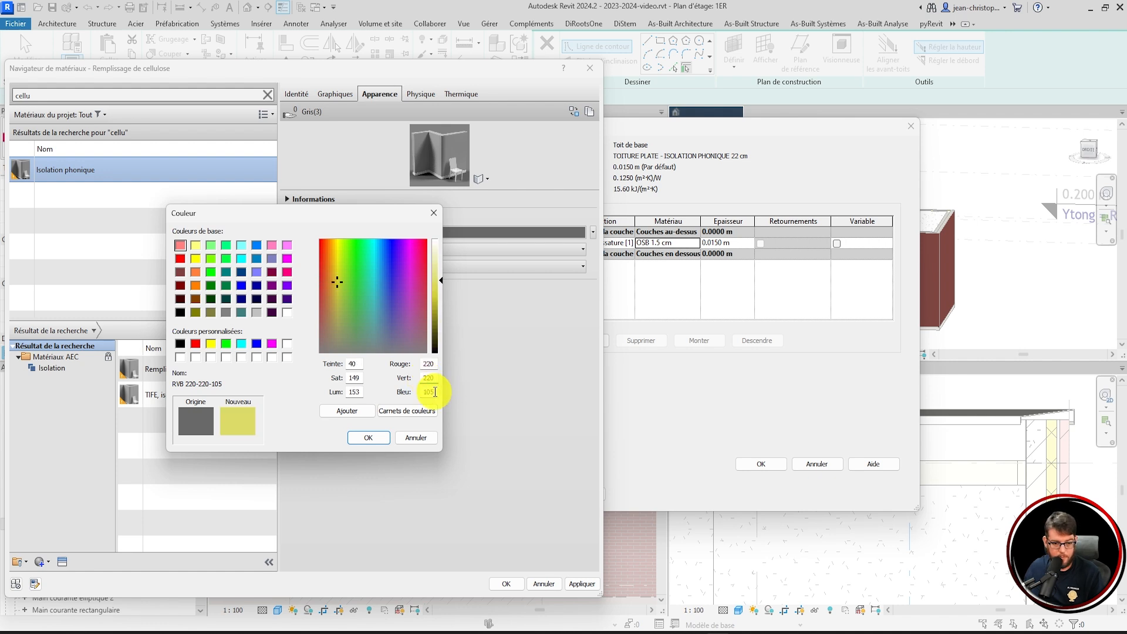
text(20)
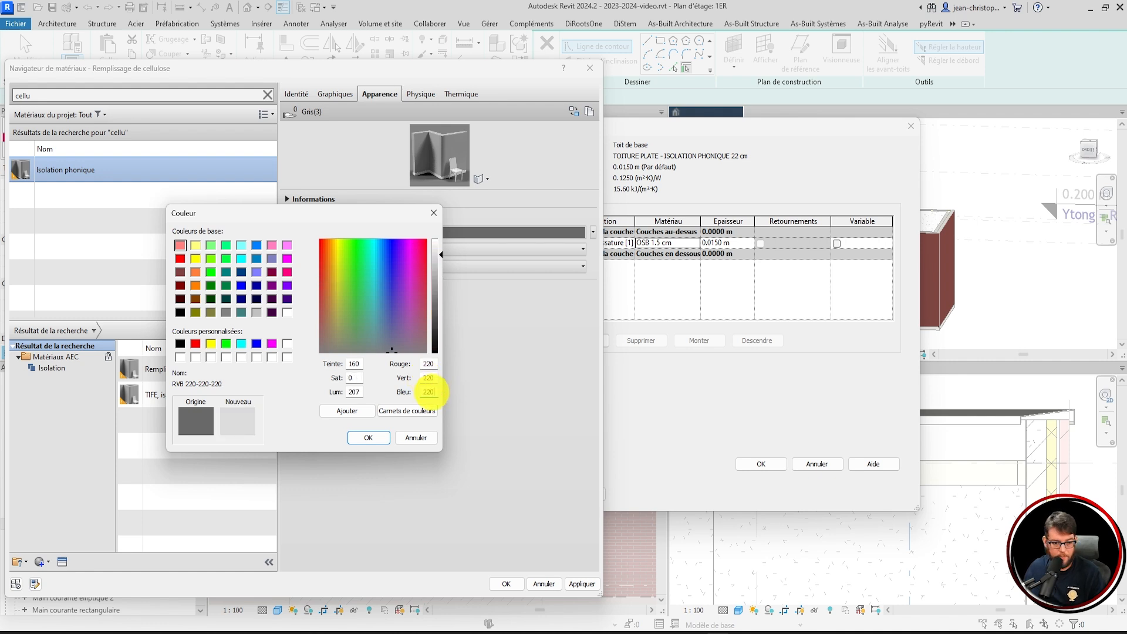
click(388, 437)
- Use the render appearance for the material's shading and set its surface foreground pattern to Isolation thermique - Souple
click(336, 94)
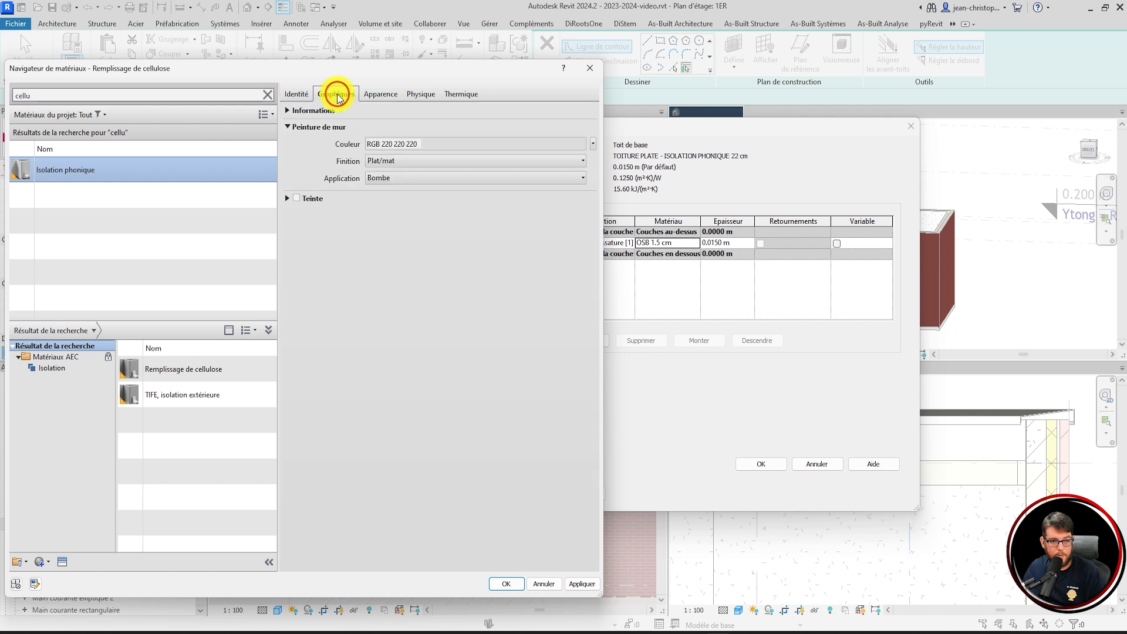
click(369, 127)
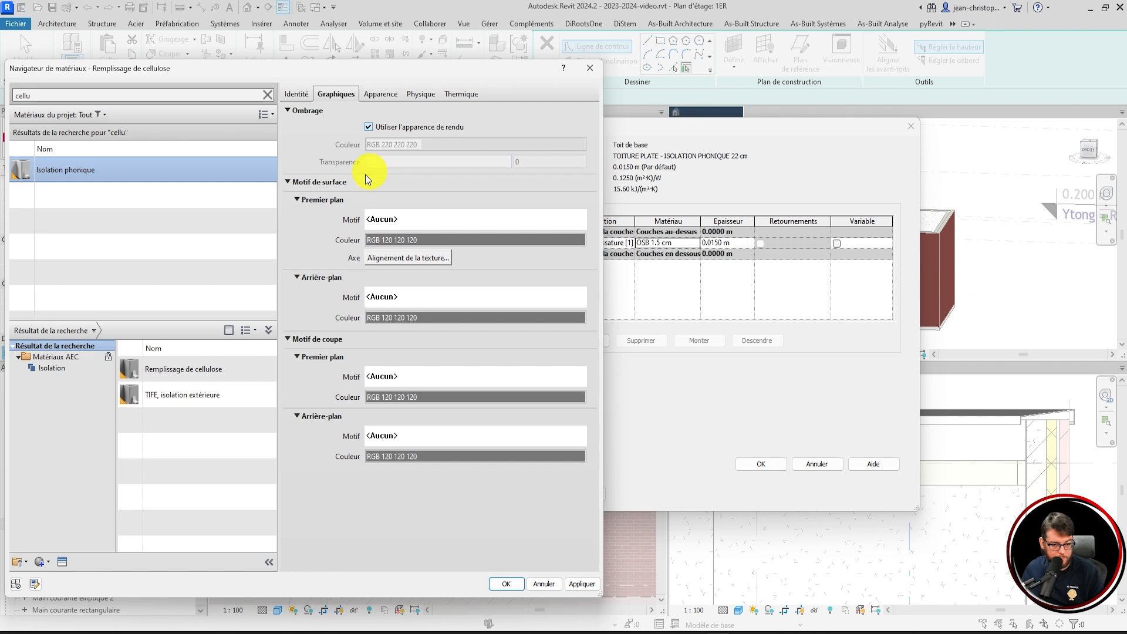
click(411, 220)
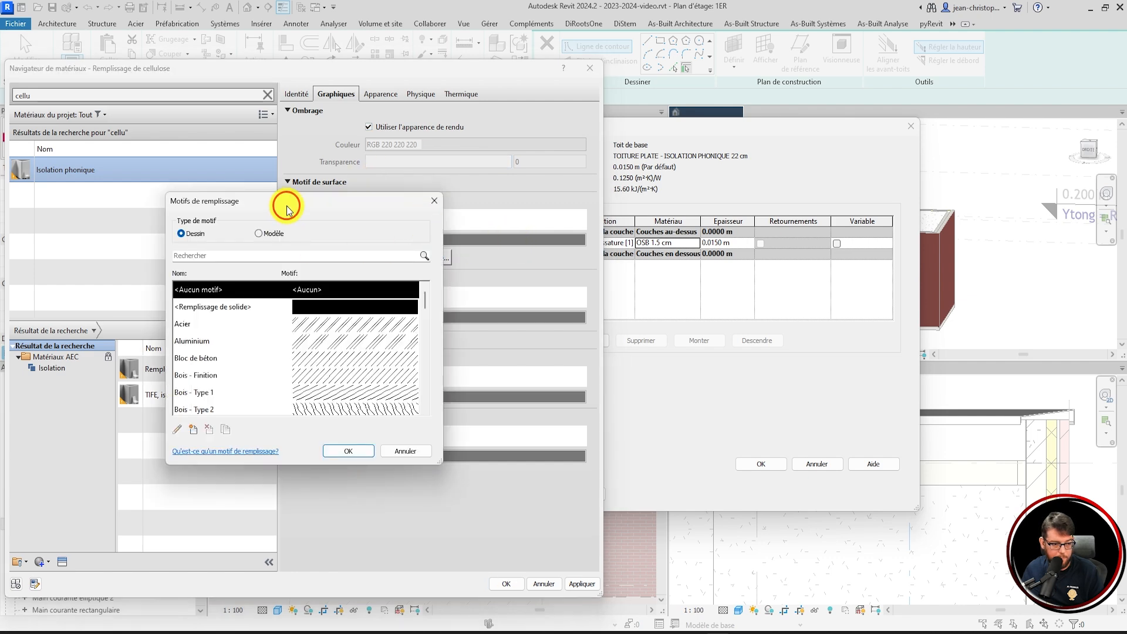
drag(287, 210, 427, 167)
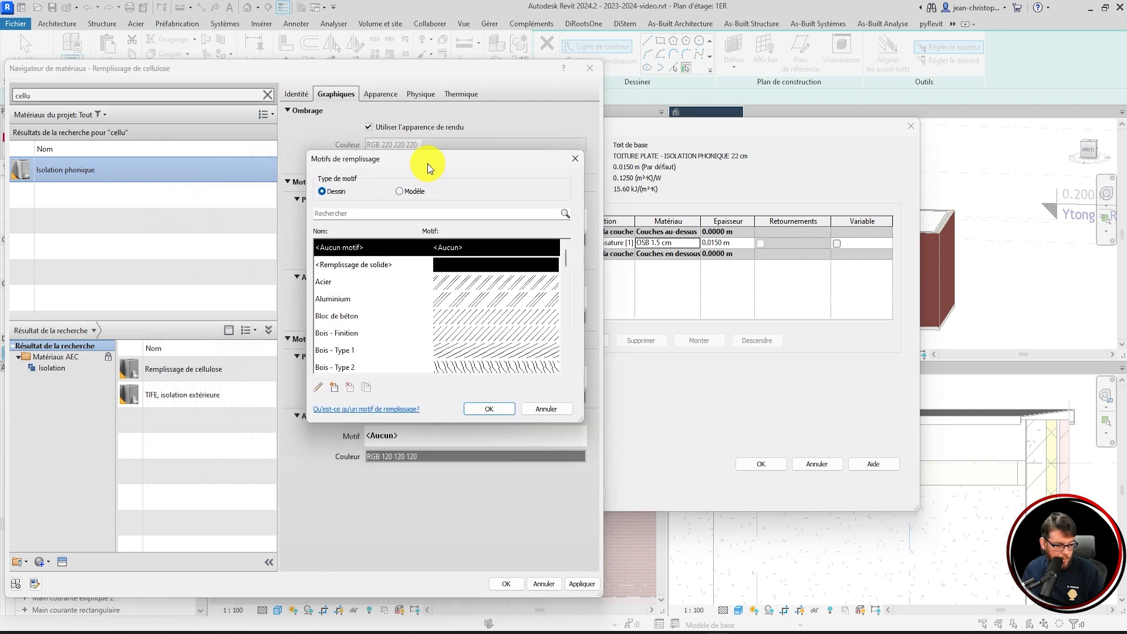
click(407, 215)
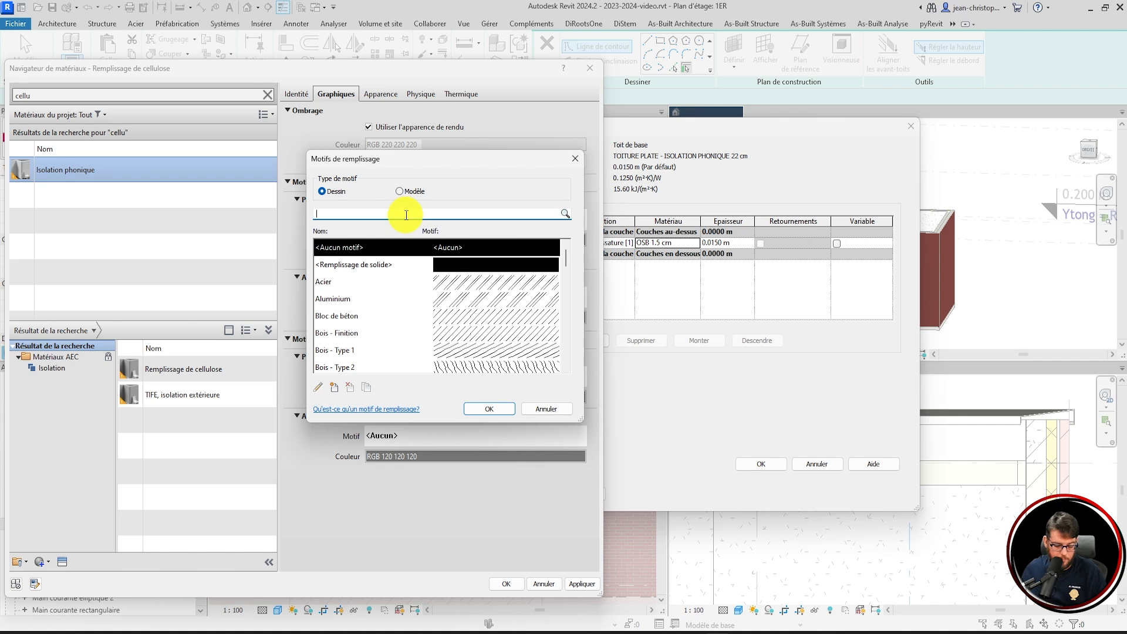
text(iso)
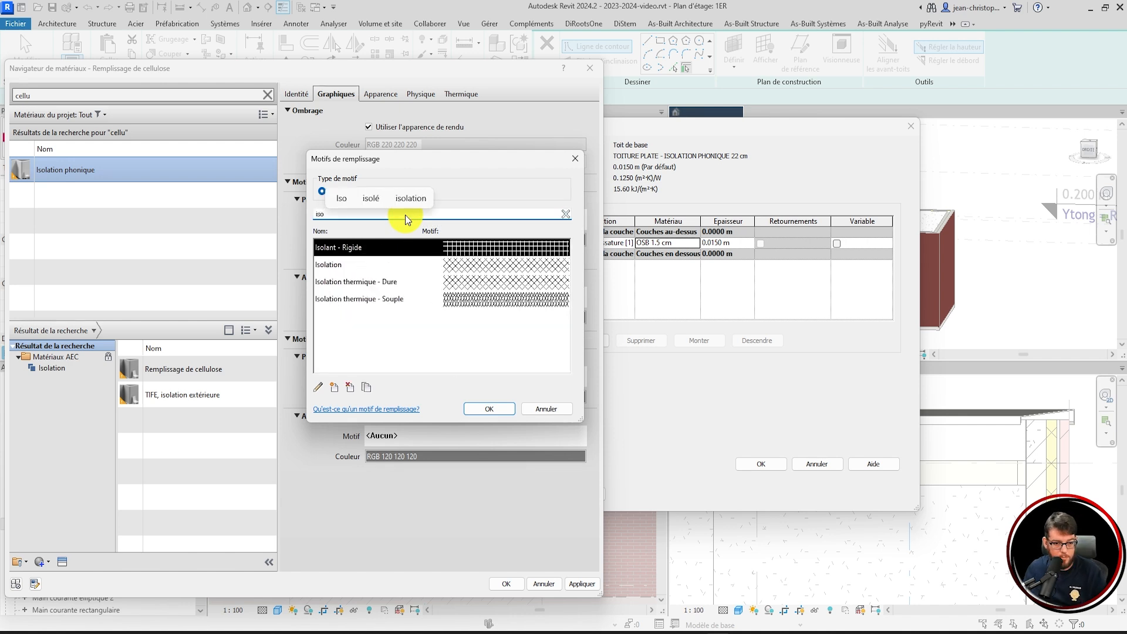
click(407, 299)
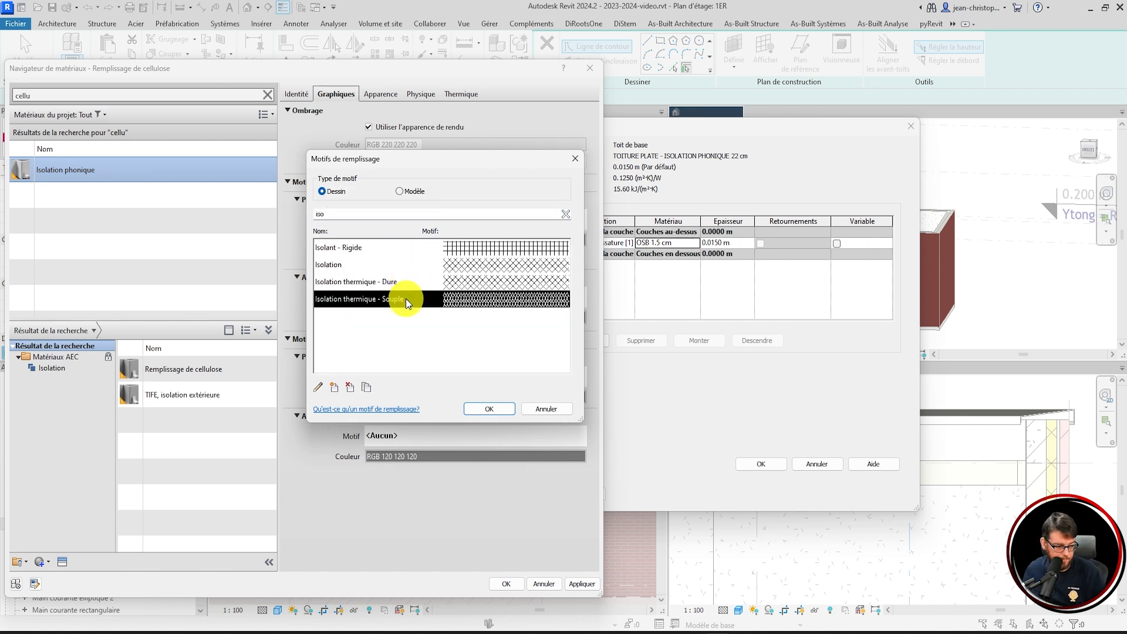
click(490, 410)
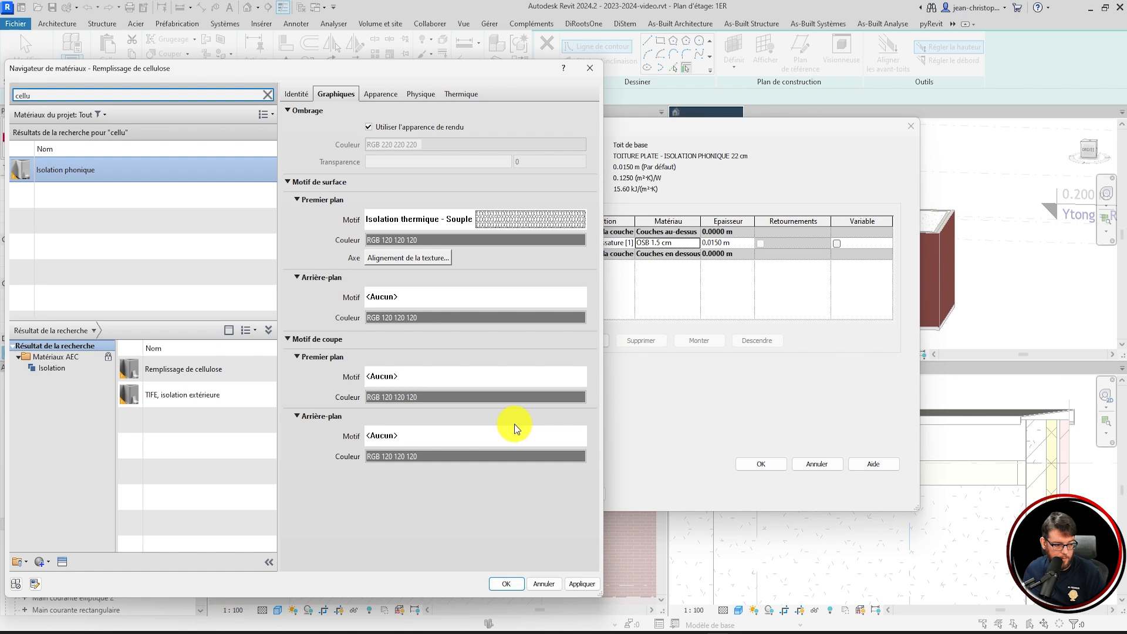
- Set the Isolation phonique material's cut foreground pattern to Isolation thermique - Souple and assign the material to the roof layer
click(424, 378)
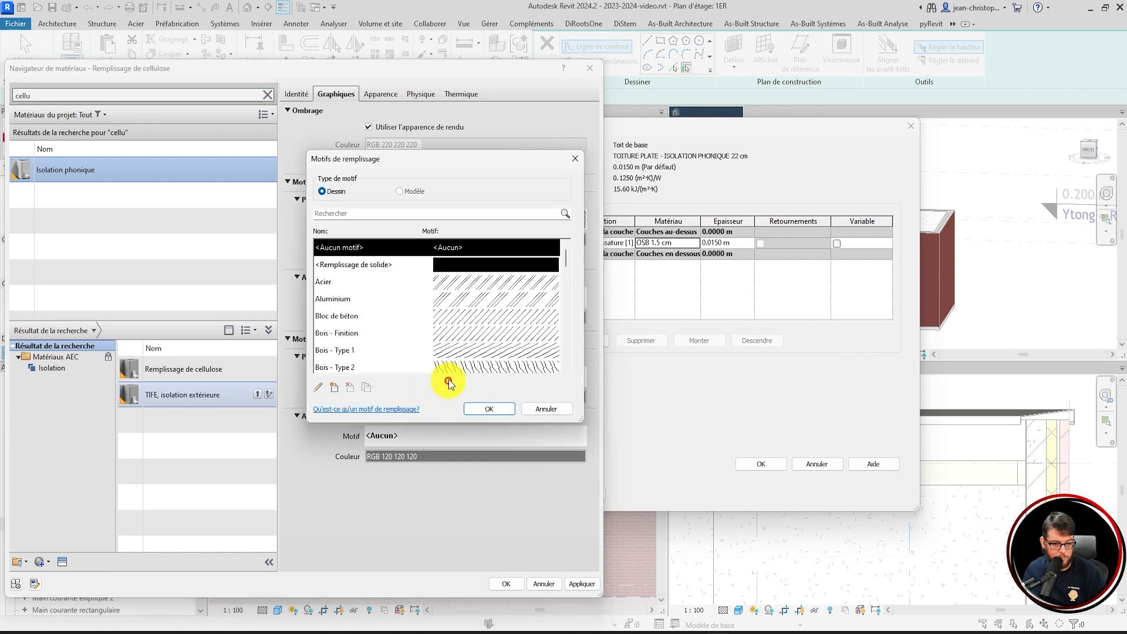
text(isol)
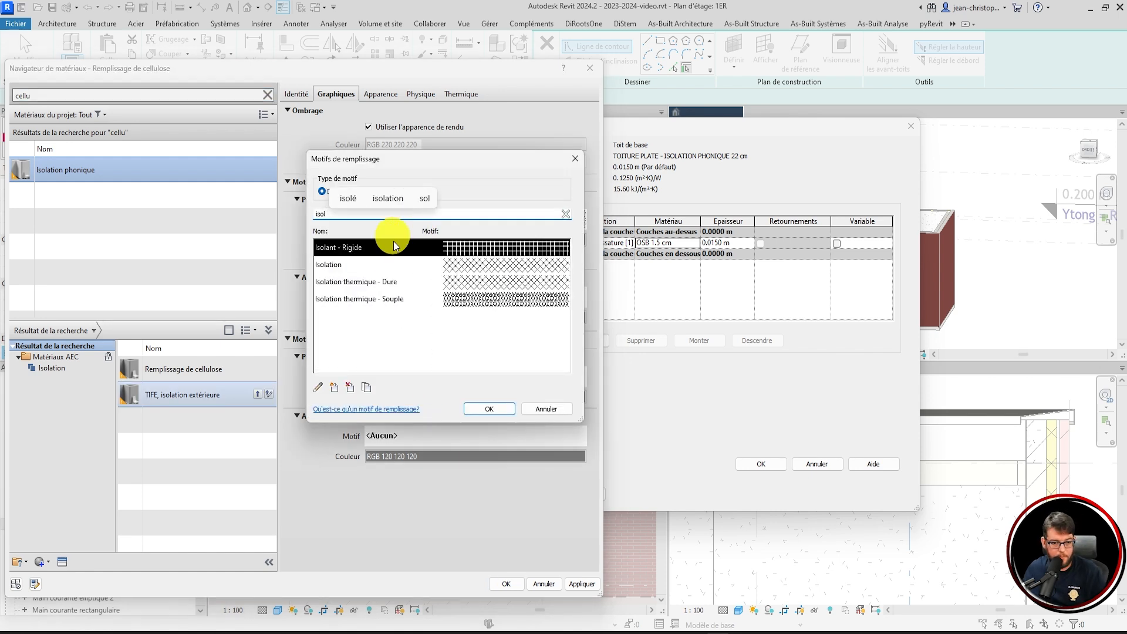
click(403, 299)
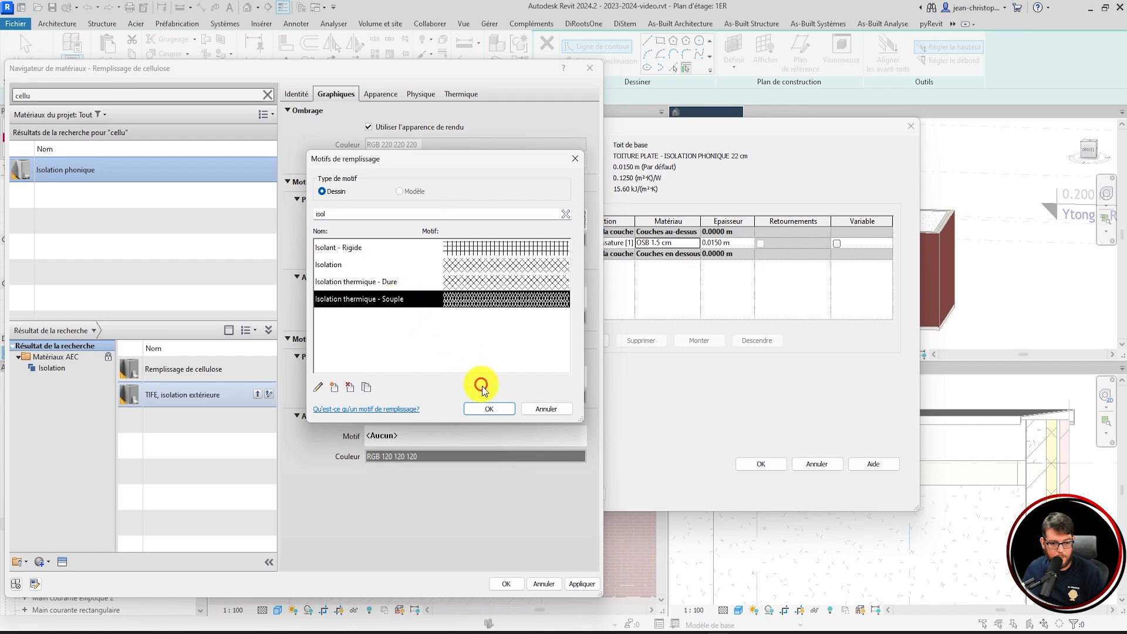
click(490, 410)
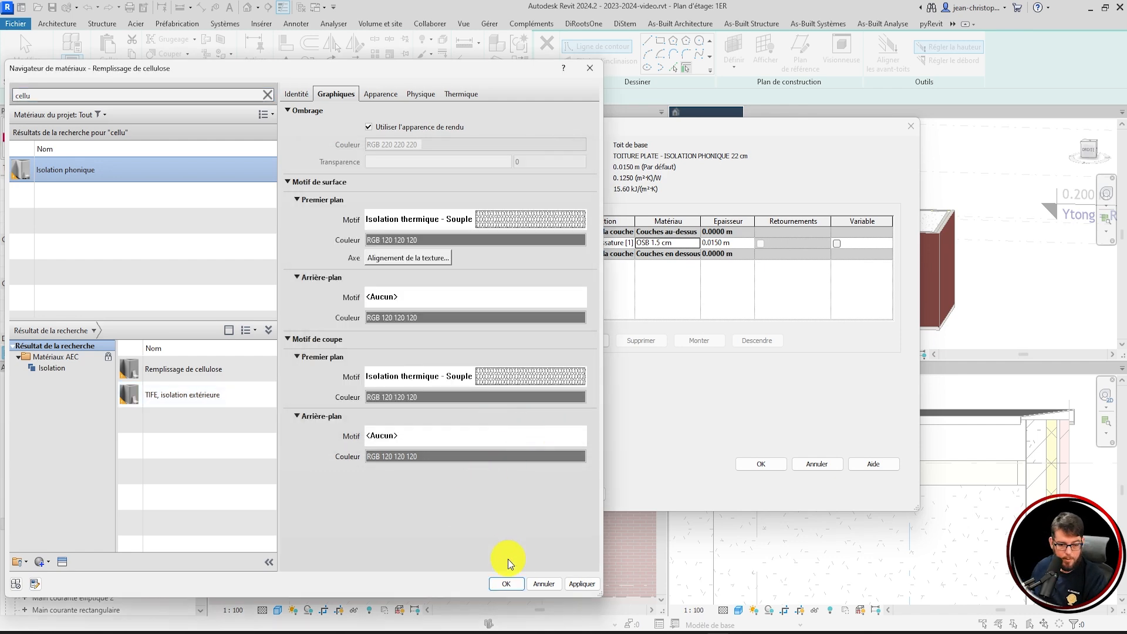
click(513, 585)
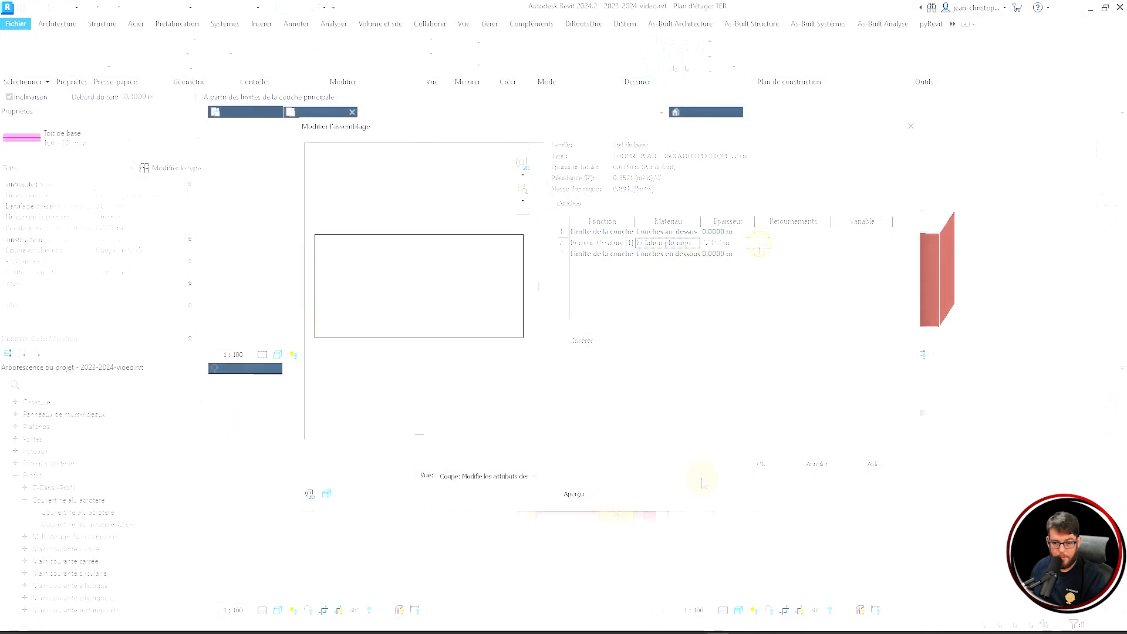
- Set the acoustic insulation layer's thickness to 0.22 m and accept the roof type's assembly
click(721, 256)
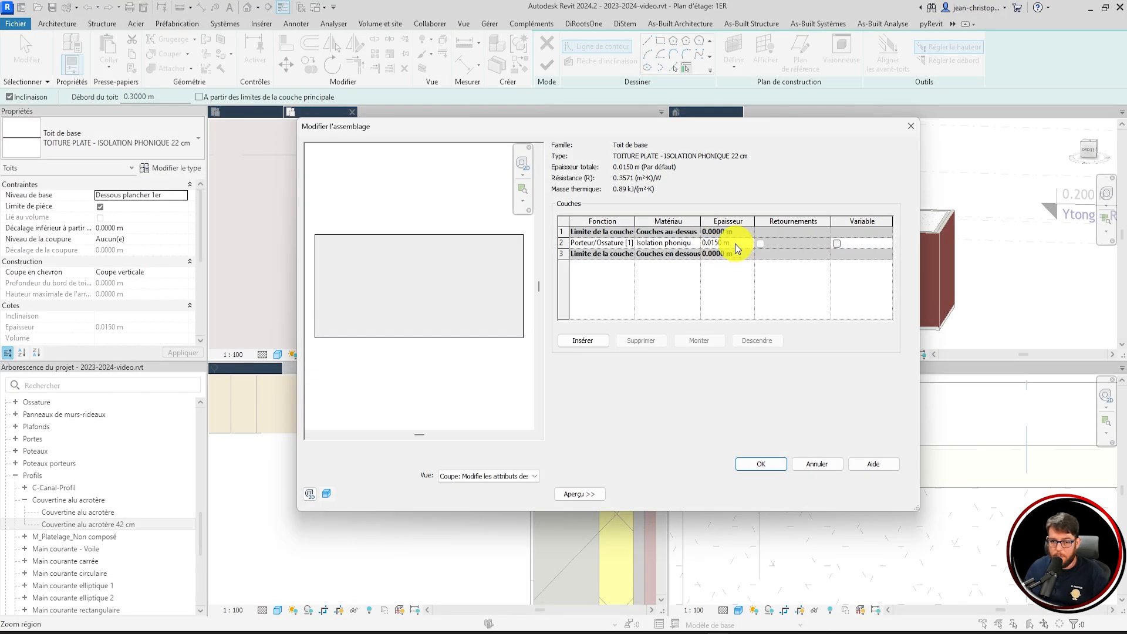
double_click(741, 241)
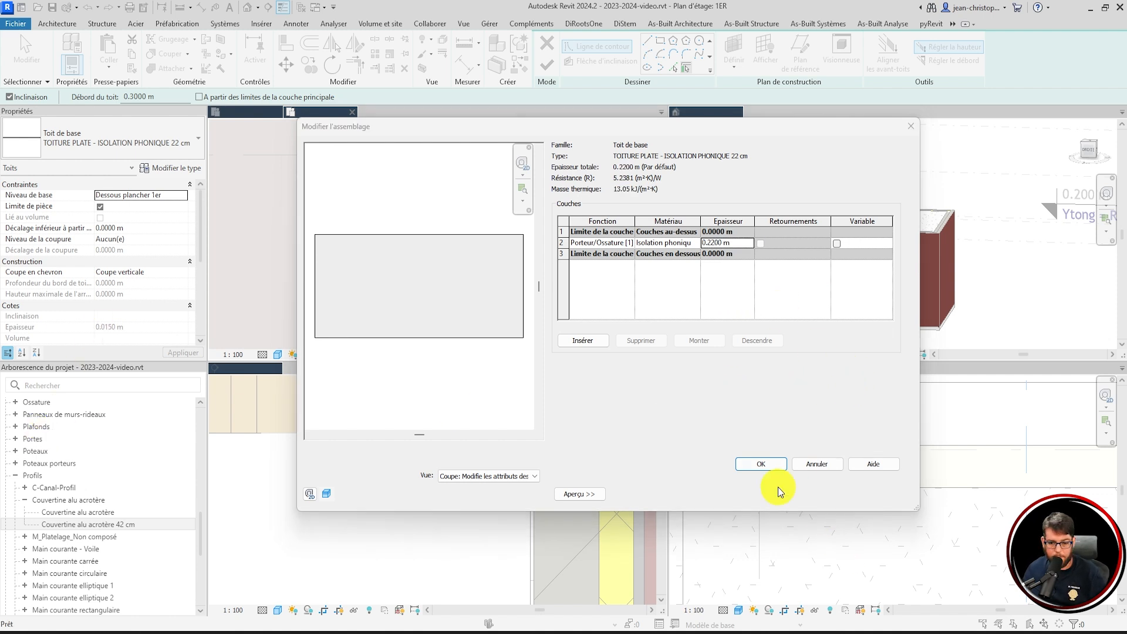
click(750, 464)
click(774, 495)
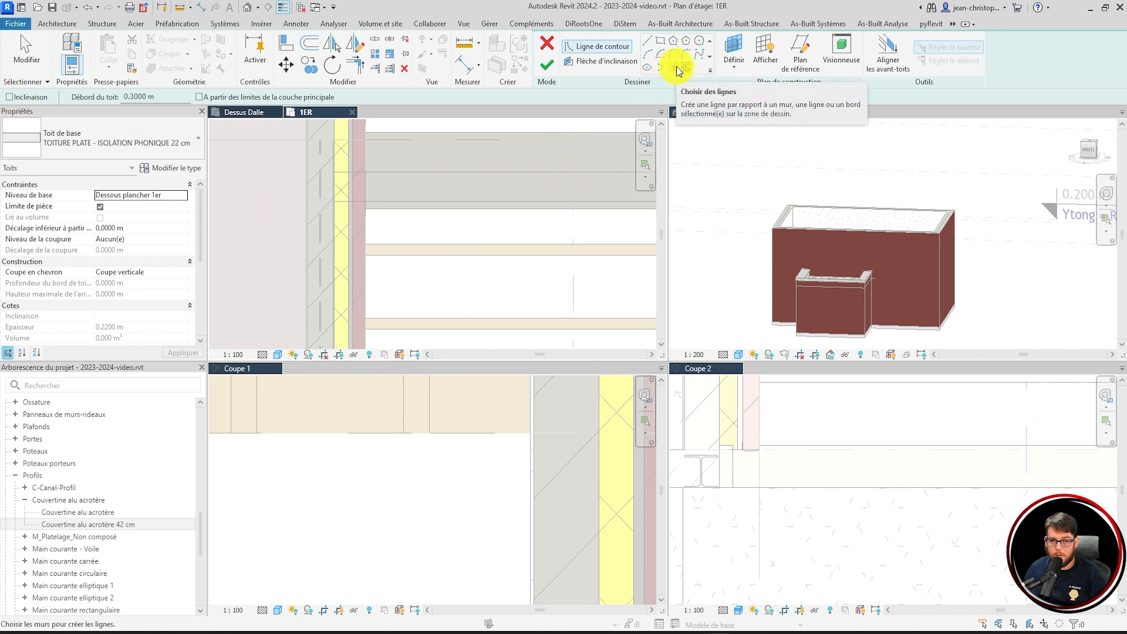
- Pick the roof outline lines in the 1ER plan along the upper parapet wall, the first joist's facing side and both joist ends
click(677, 70)
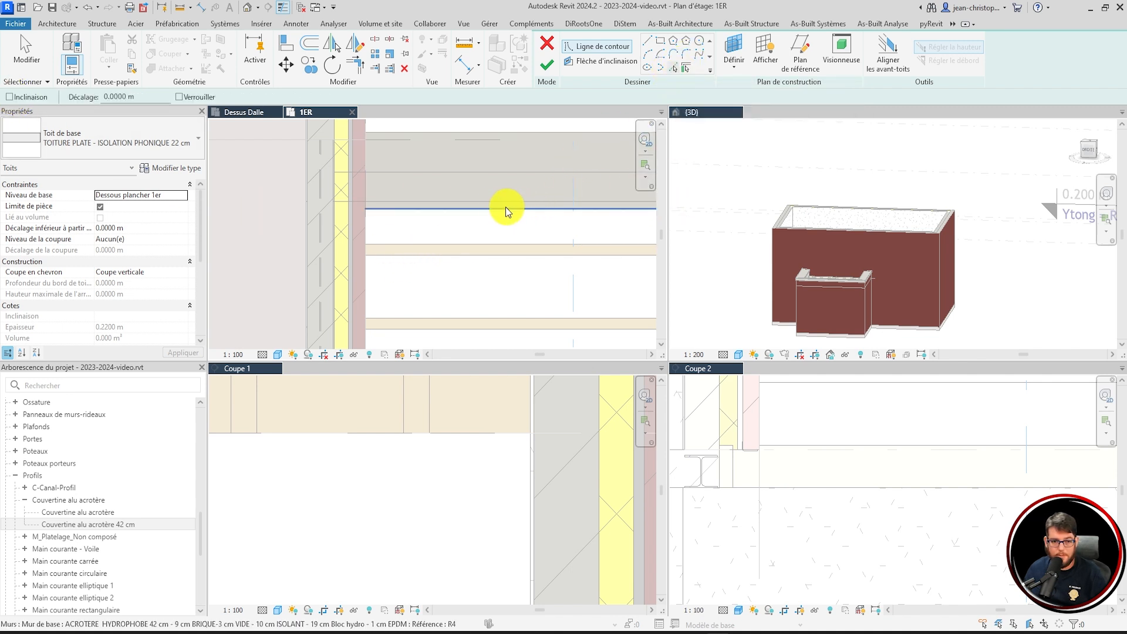
click(473, 199)
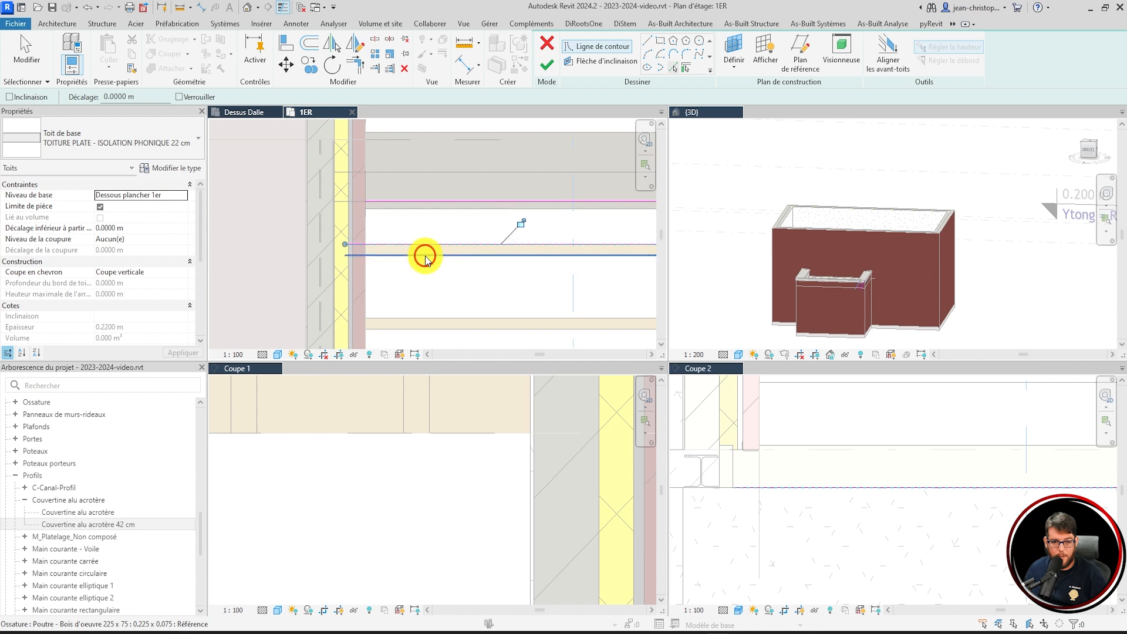
scroll(263, 252, down, 2)
scroll(503, 257, up, 3)
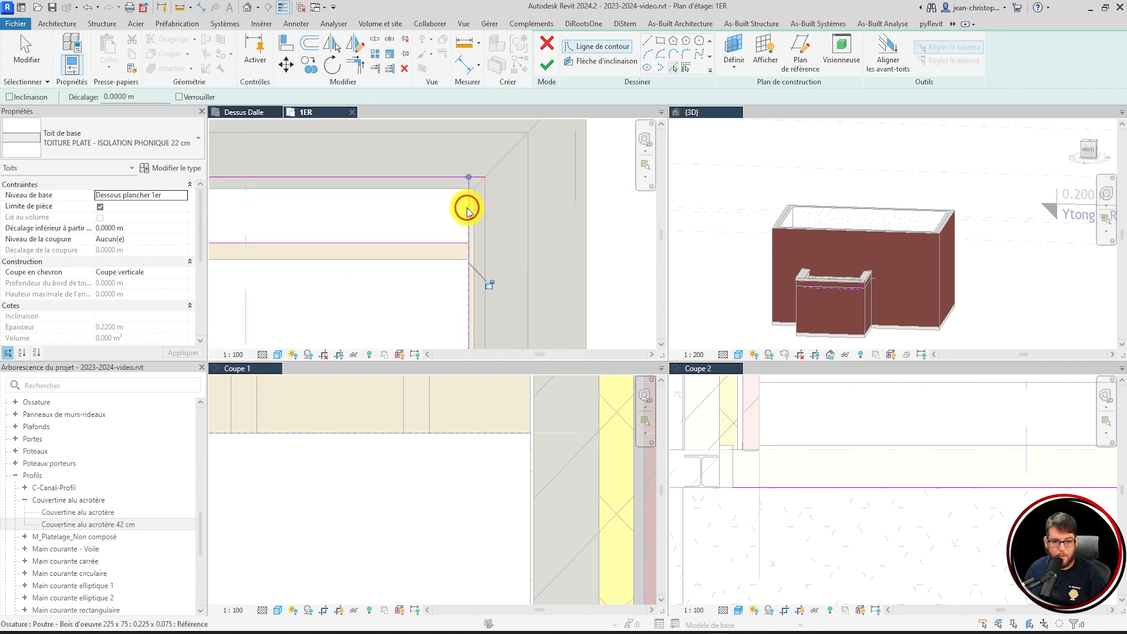
scroll(545, 219, down, 3)
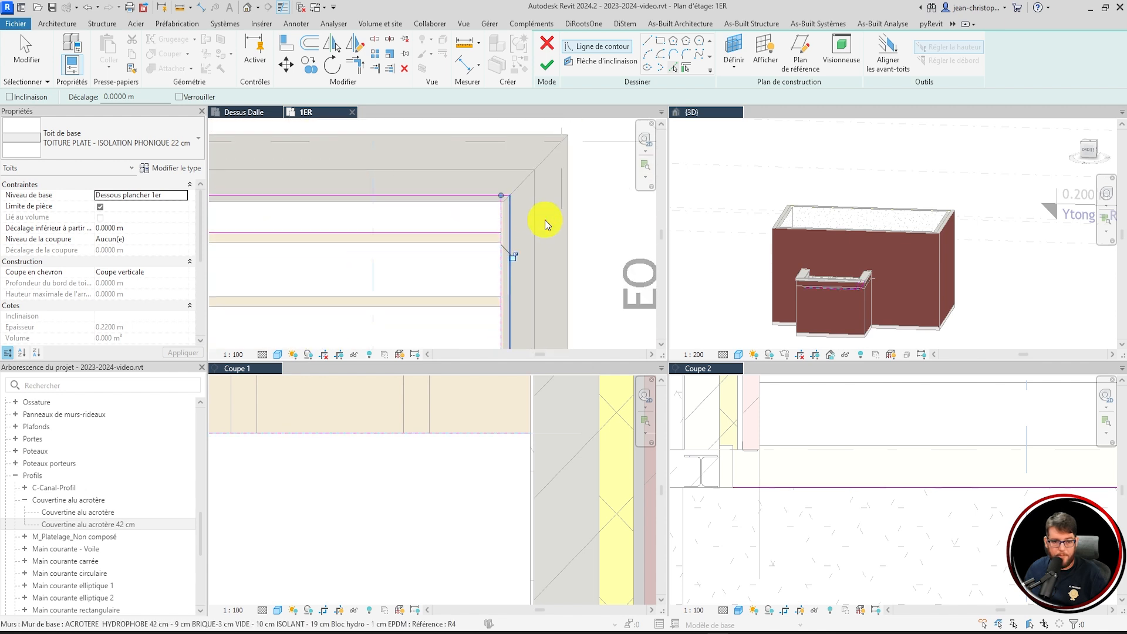
click(828, 487)
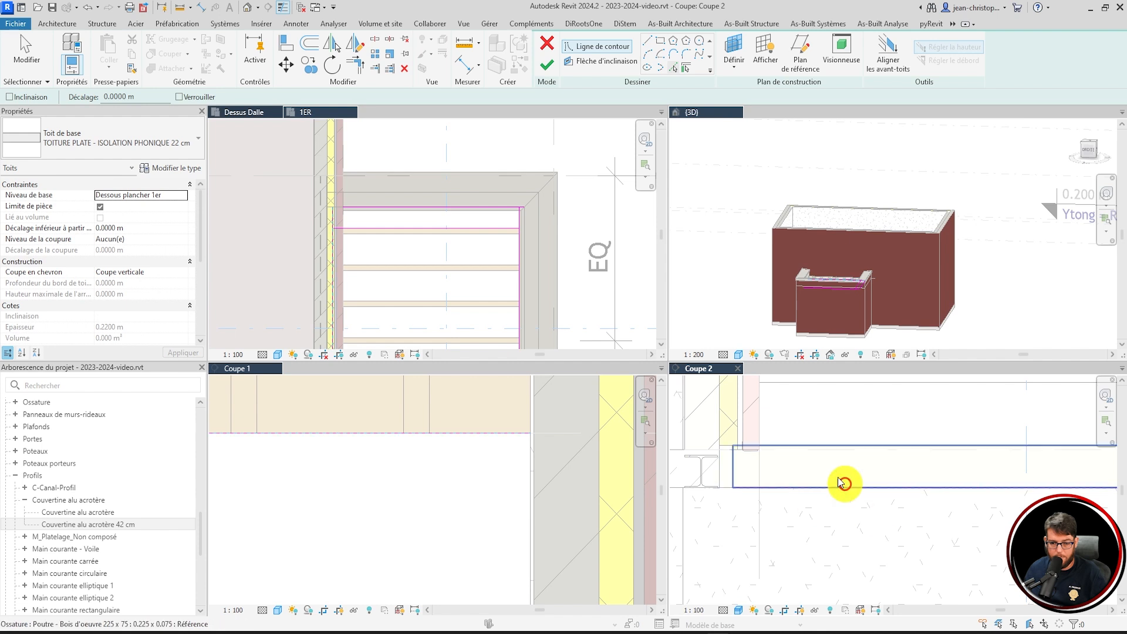
scroll(386, 232, up, 2)
click(385, 213)
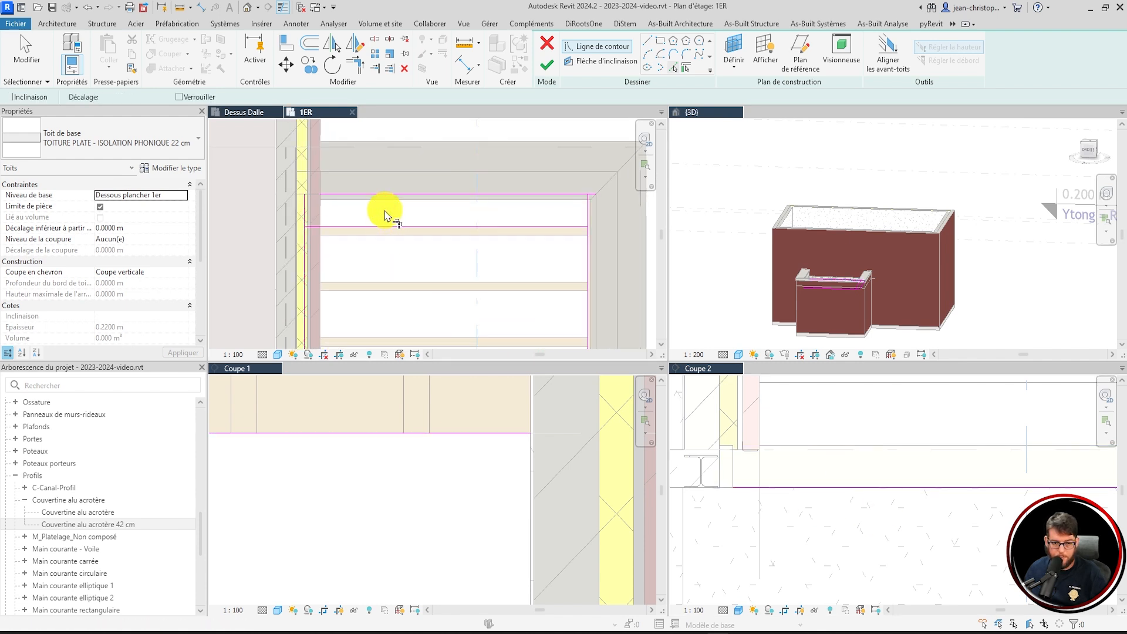
- Trim the outline lines into a closed rectangle between the upper parapet and the first joist, and finish the roof sketch
key(Escape)
click(308, 215)
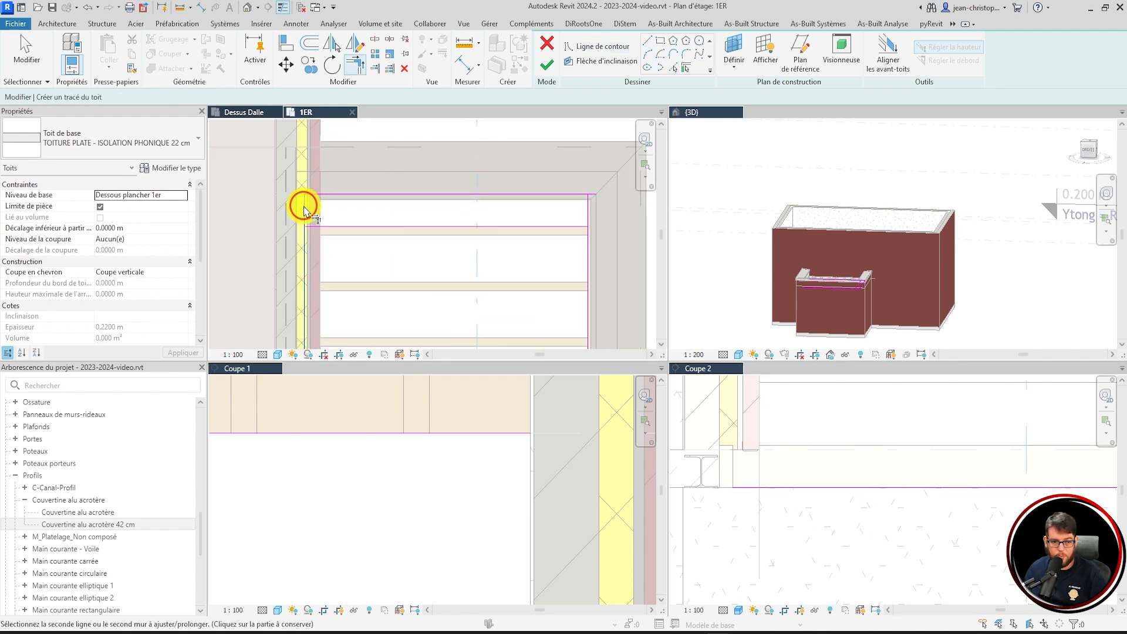
click(588, 214)
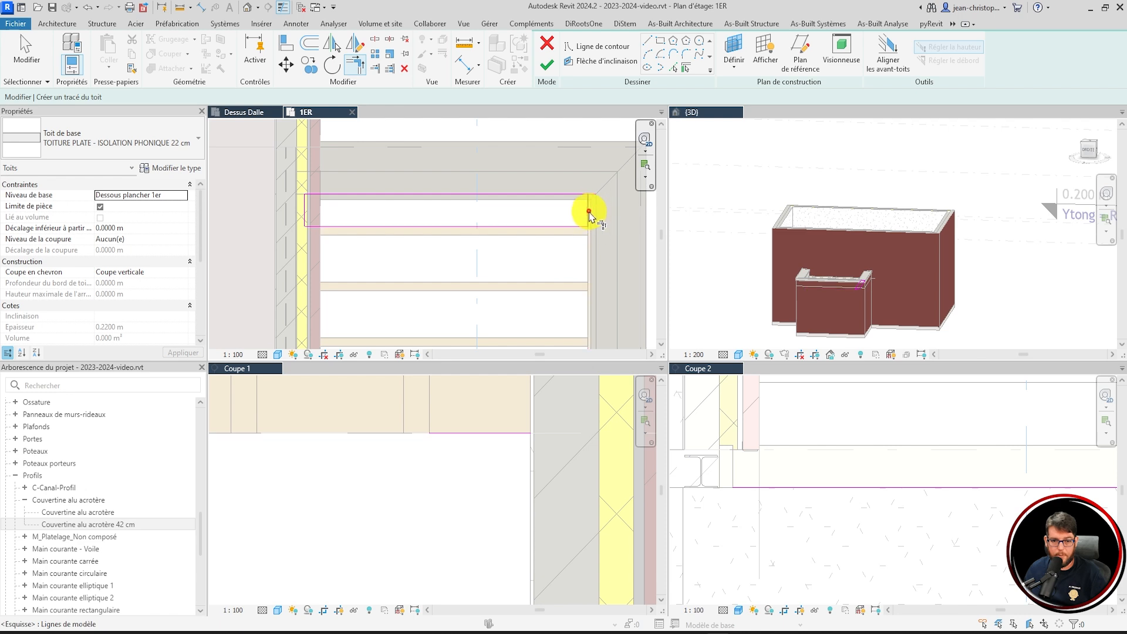
click(547, 65)
click(448, 511)
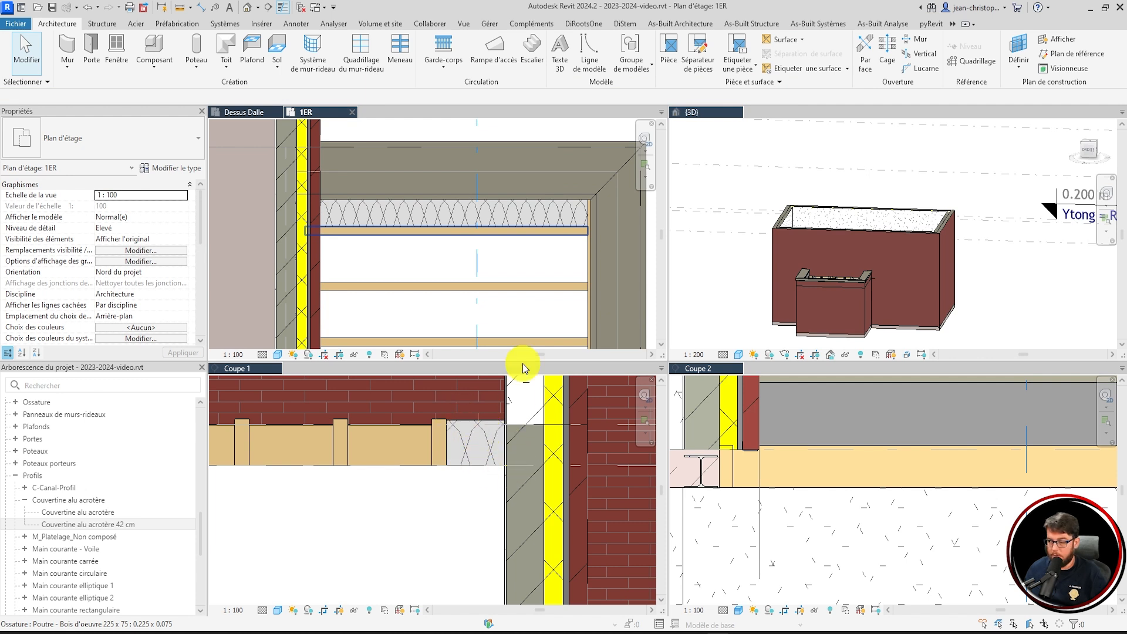
- Copy the acoustic insulation roof from the upper joist bay to the bay between the last joist and the lower parapet
click(455, 209)
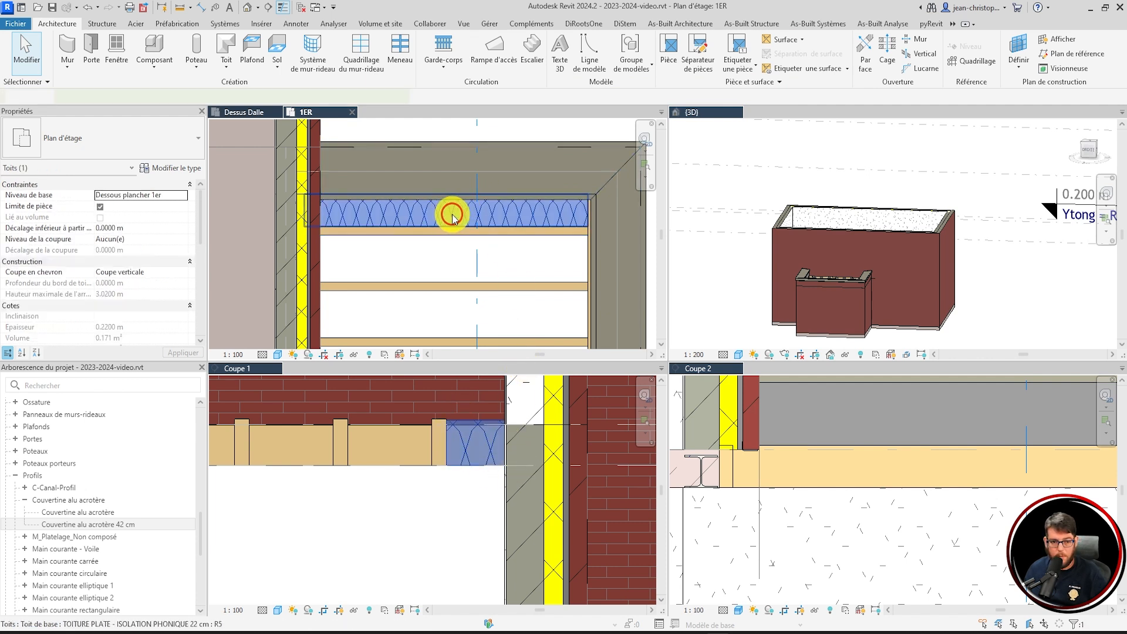
click(309, 64)
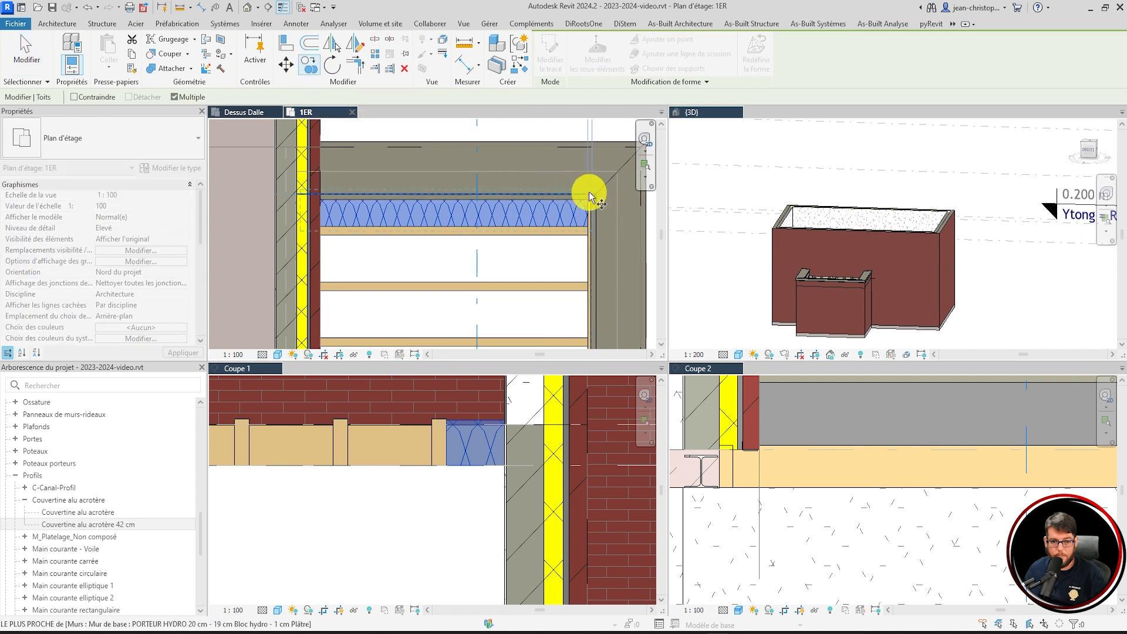
click(587, 189)
scroll(585, 179, down, 2)
scroll(586, 179, down, 1)
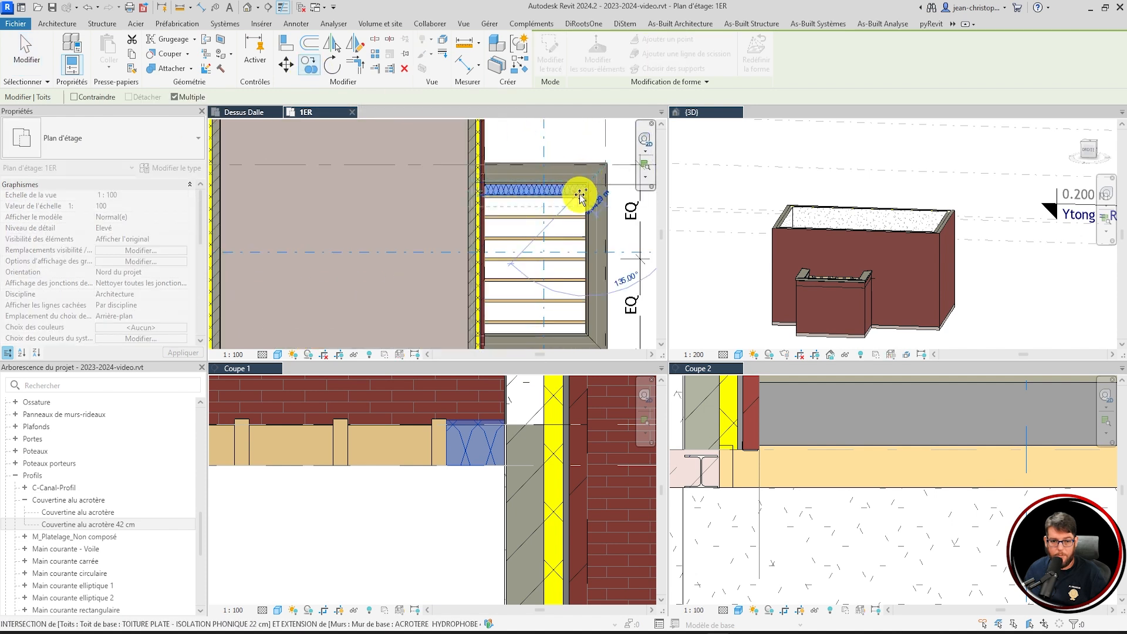
scroll(579, 307, up, 3)
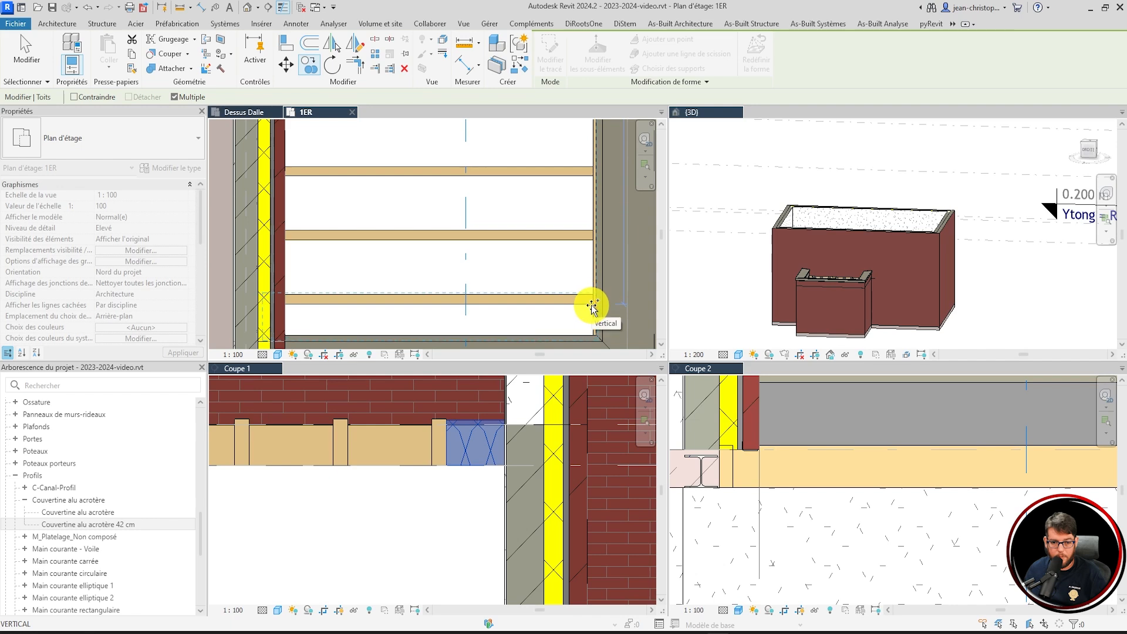
click(592, 305)
key(Escape)
key(Escape)
scroll(523, 344, down, 2)
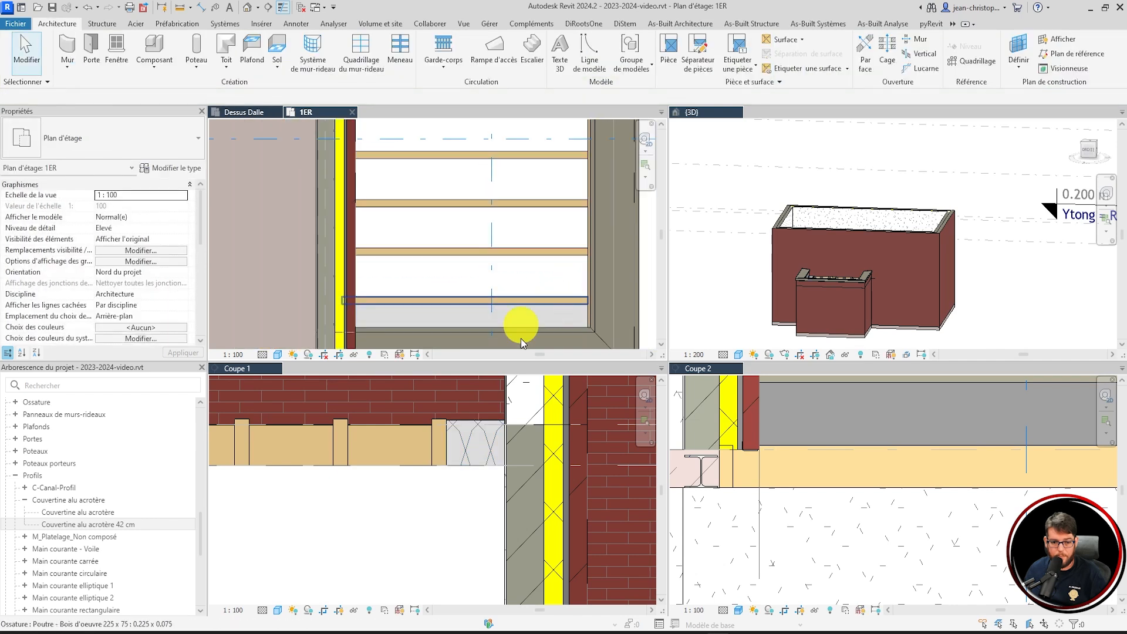
- Align the copied insulation's edge with the outer face of the end joist in the Coupe 1 section
scroll(485, 445, down, 3)
key(alt+f)
scroll(261, 451, up, 2)
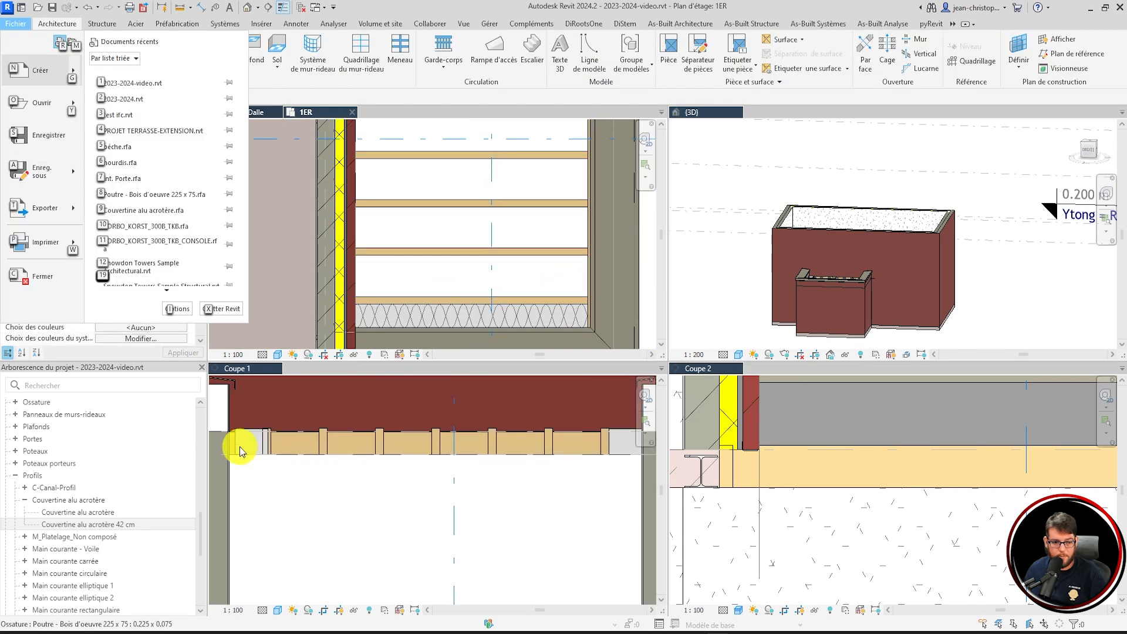
scroll(251, 490, up, 3)
click(394, 470)
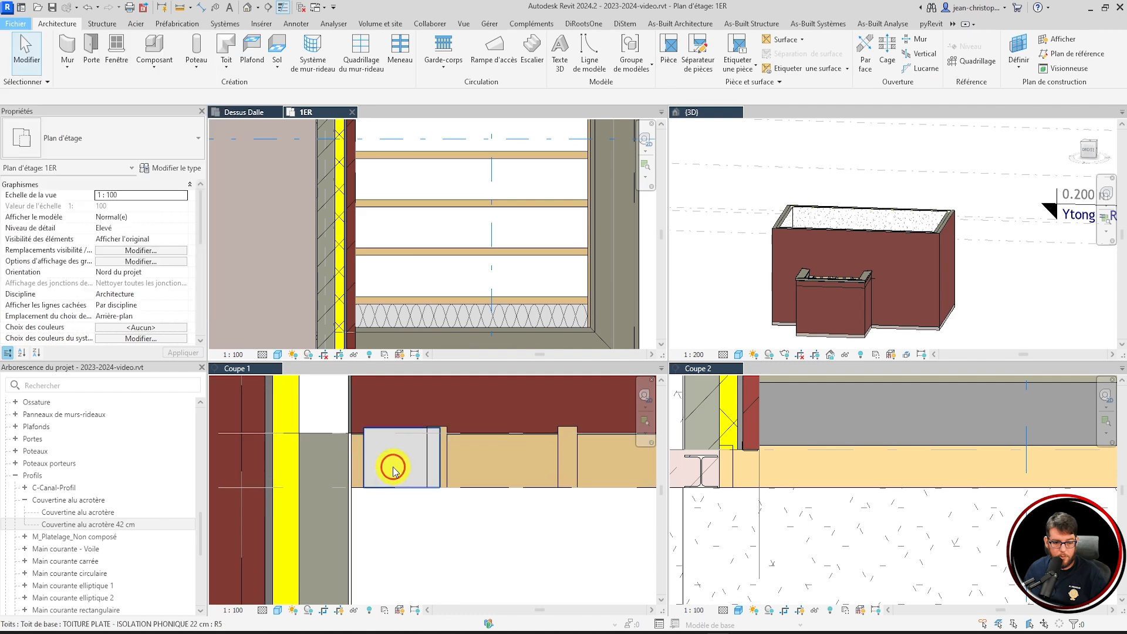
key(a)
key(l)
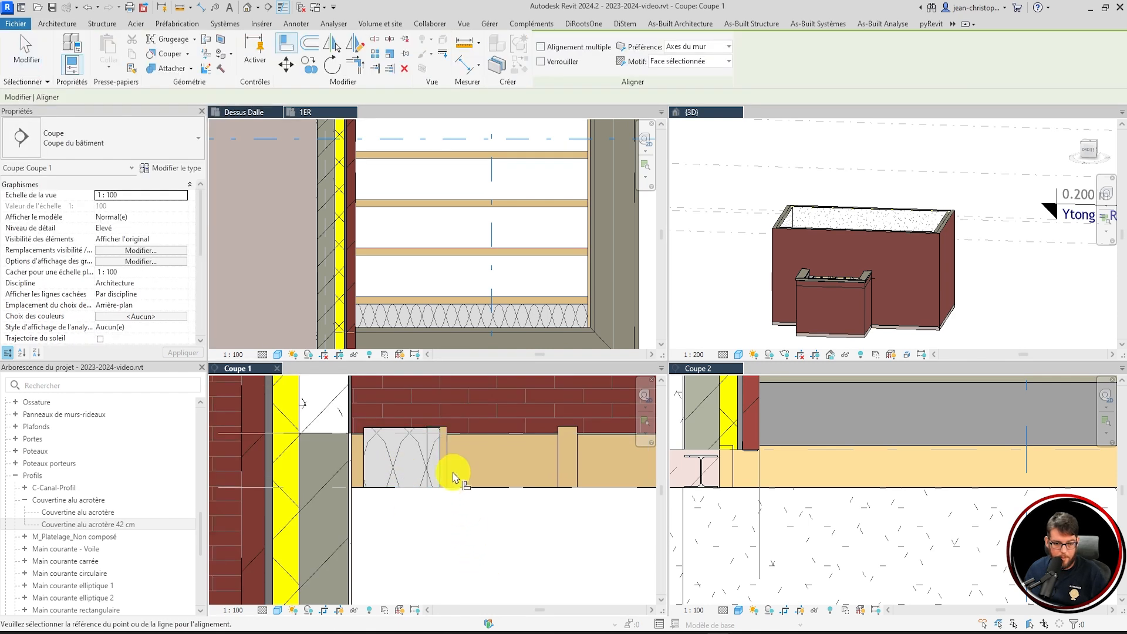
click(428, 461)
click(440, 460)
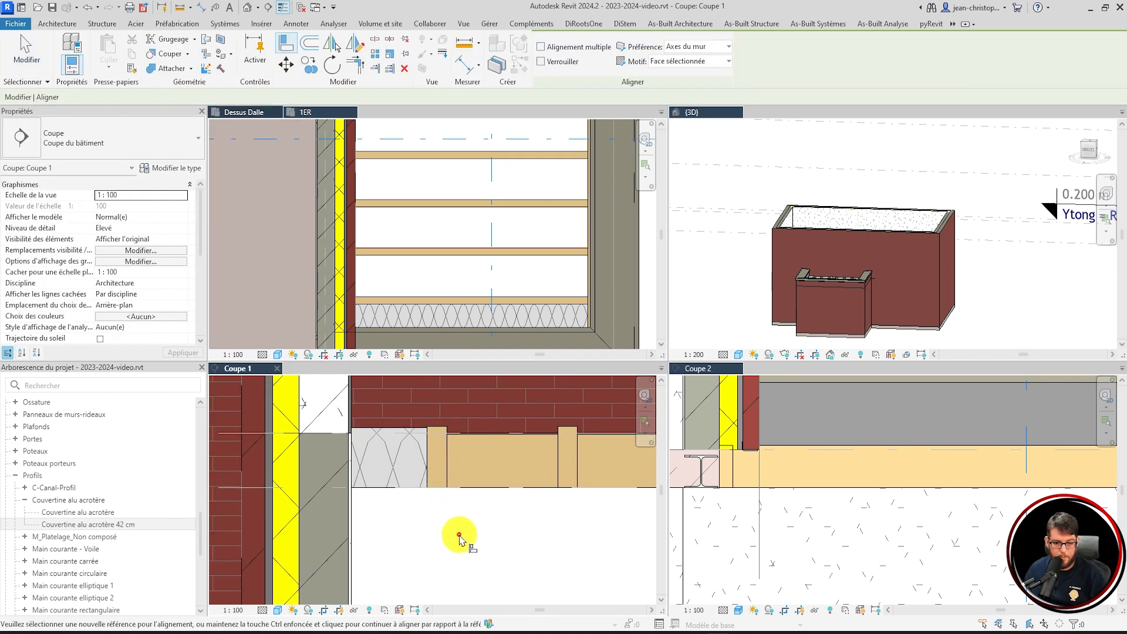
key(Escape)
- Start another footprint roof in the 1ER plan and pick its outline lines along the first two joists' facing sides and both ends
scroll(411, 517, down, 4)
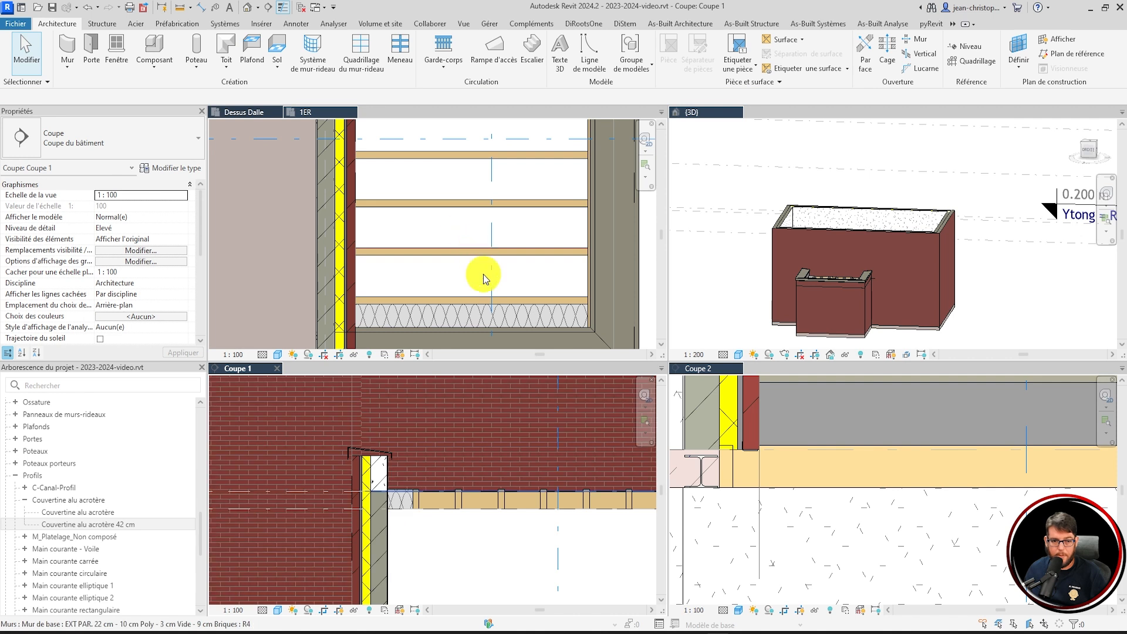
scroll(484, 273, down, 2)
scroll(464, 177, up, 4)
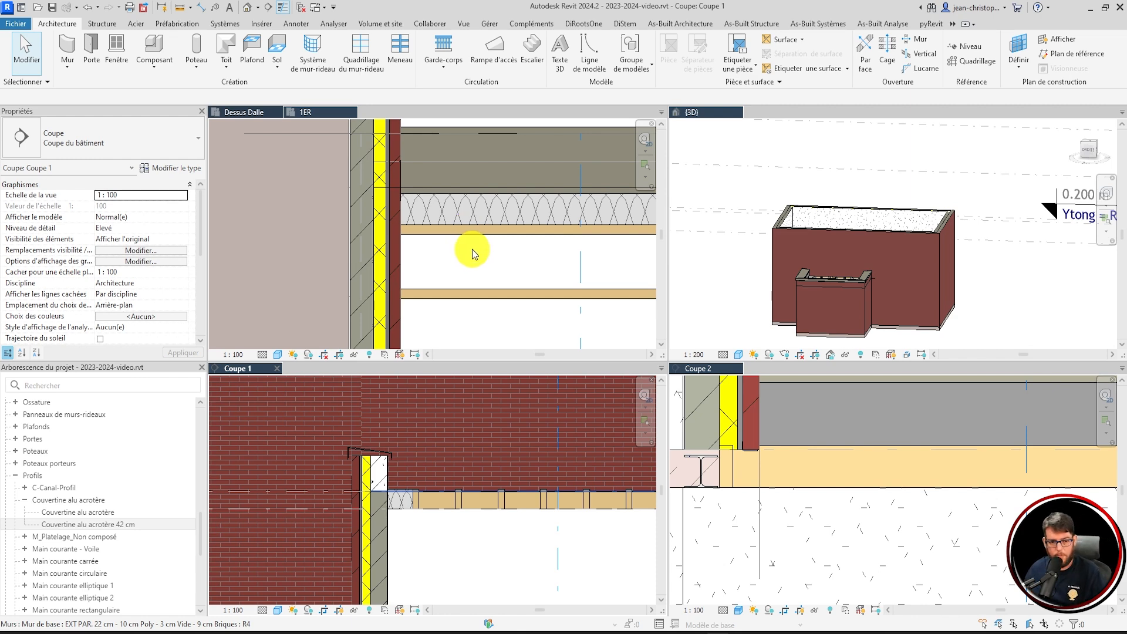
click(472, 249)
scroll(420, 248, down, 2)
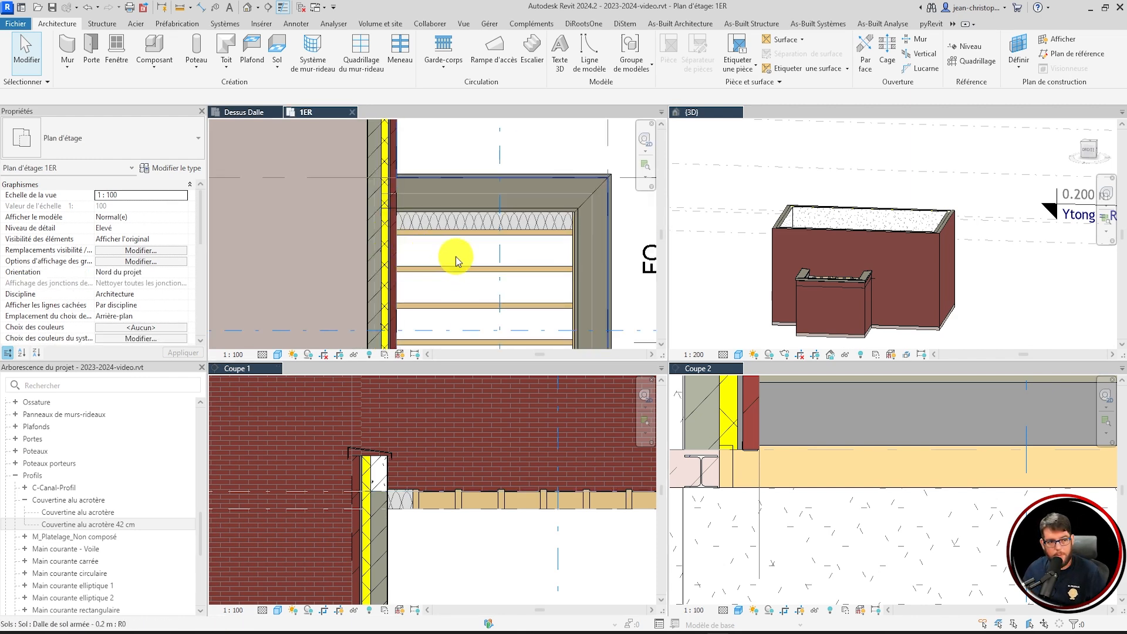
click(226, 45)
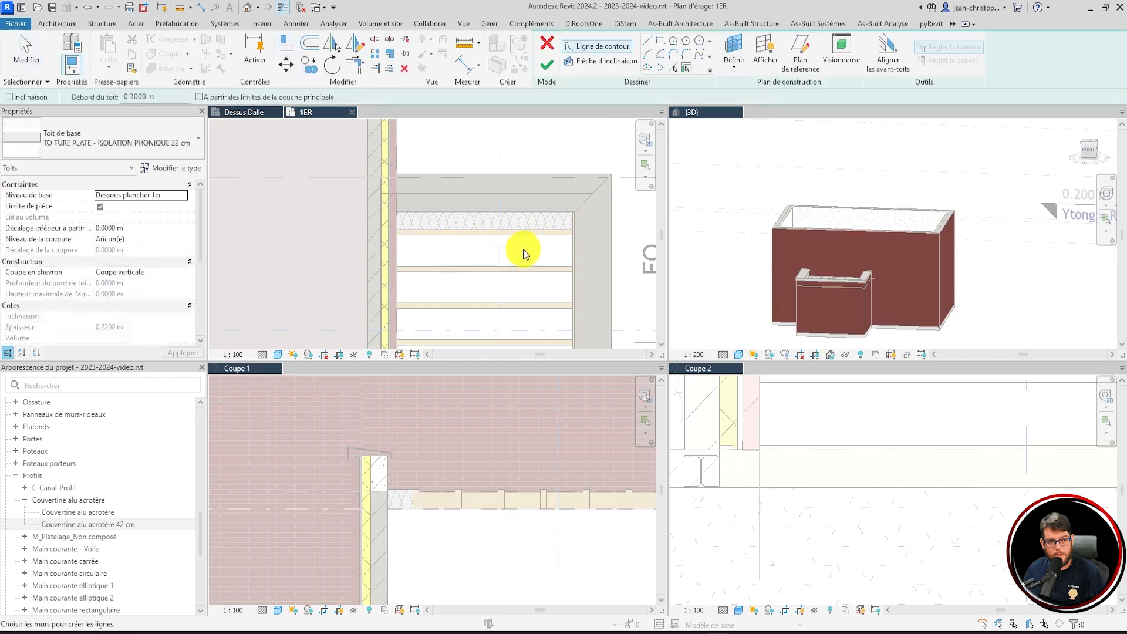
click(672, 67)
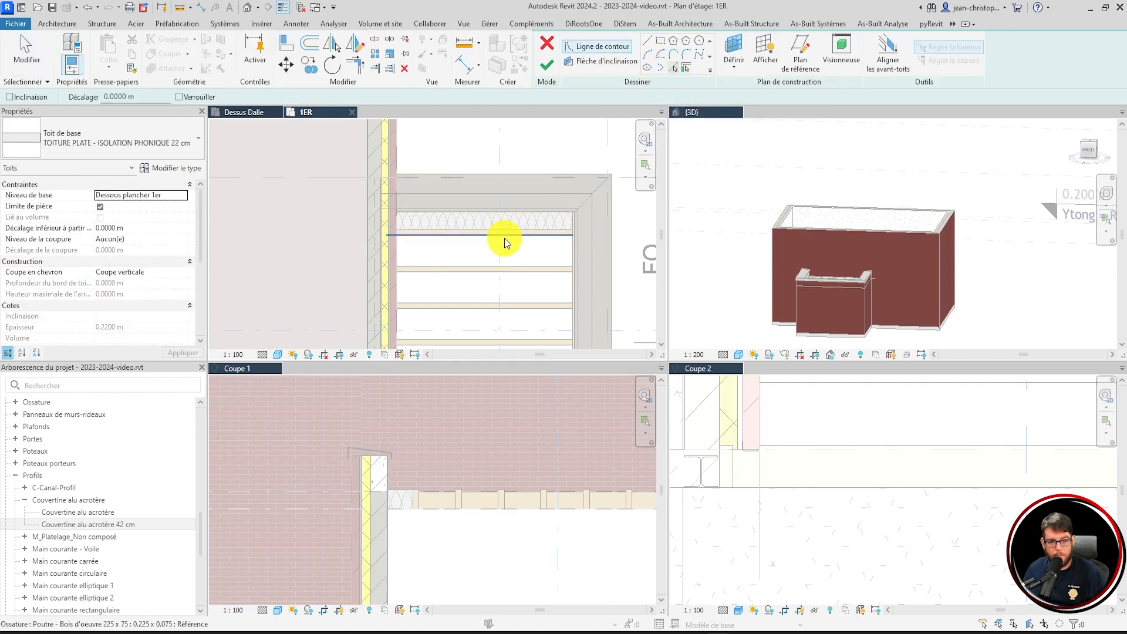
click(505, 236)
click(530, 266)
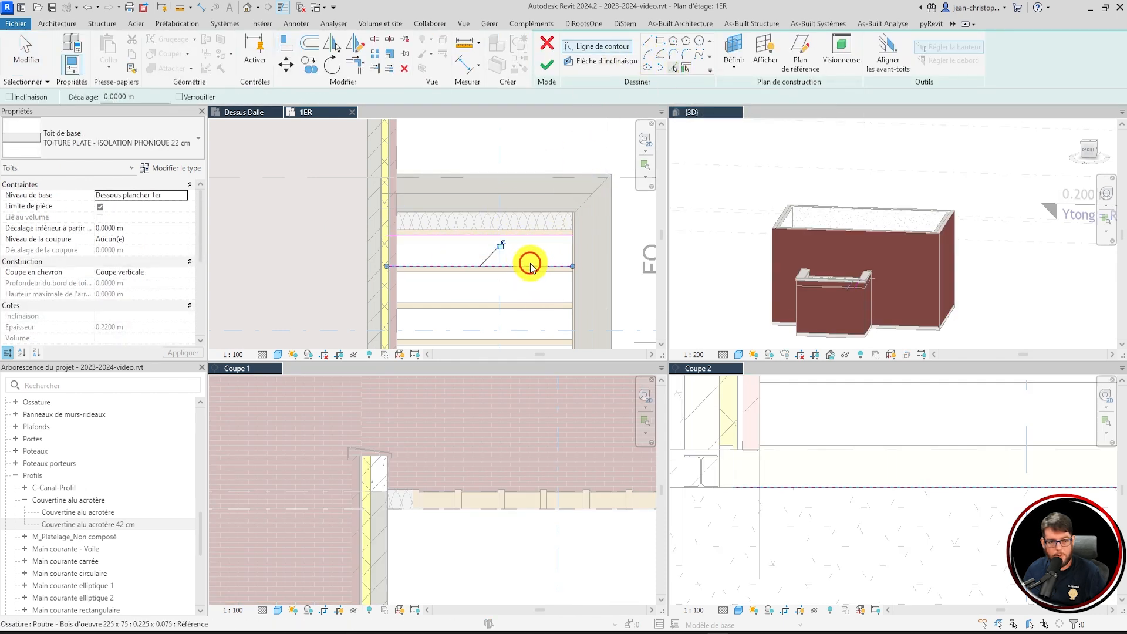
scroll(530, 266, up, 3)
click(593, 240)
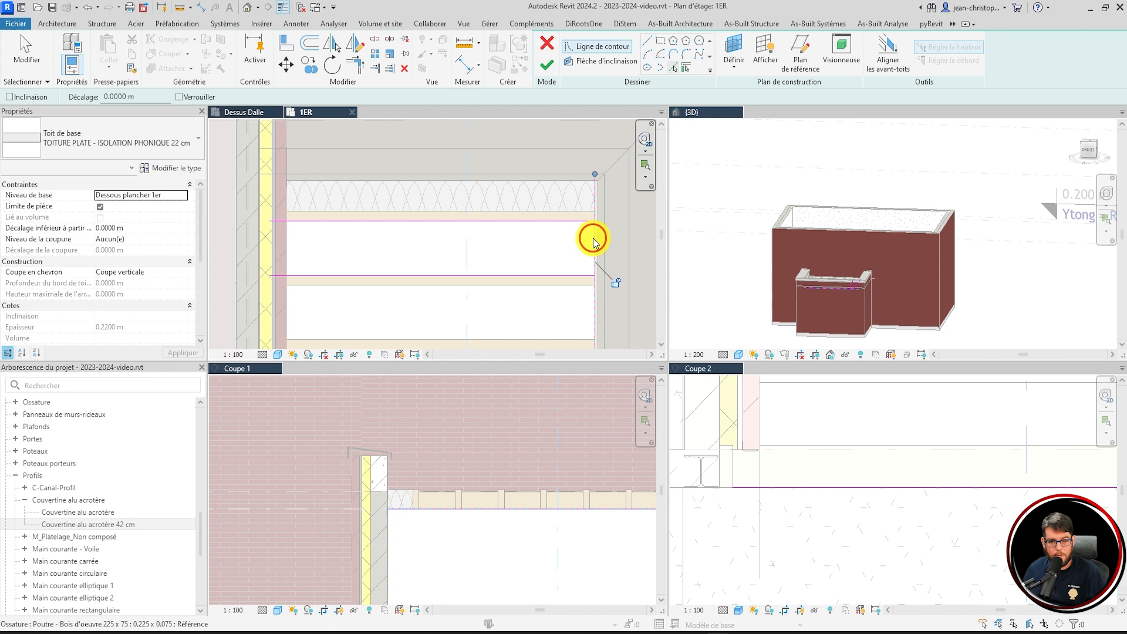
click(756, 404)
click(370, 257)
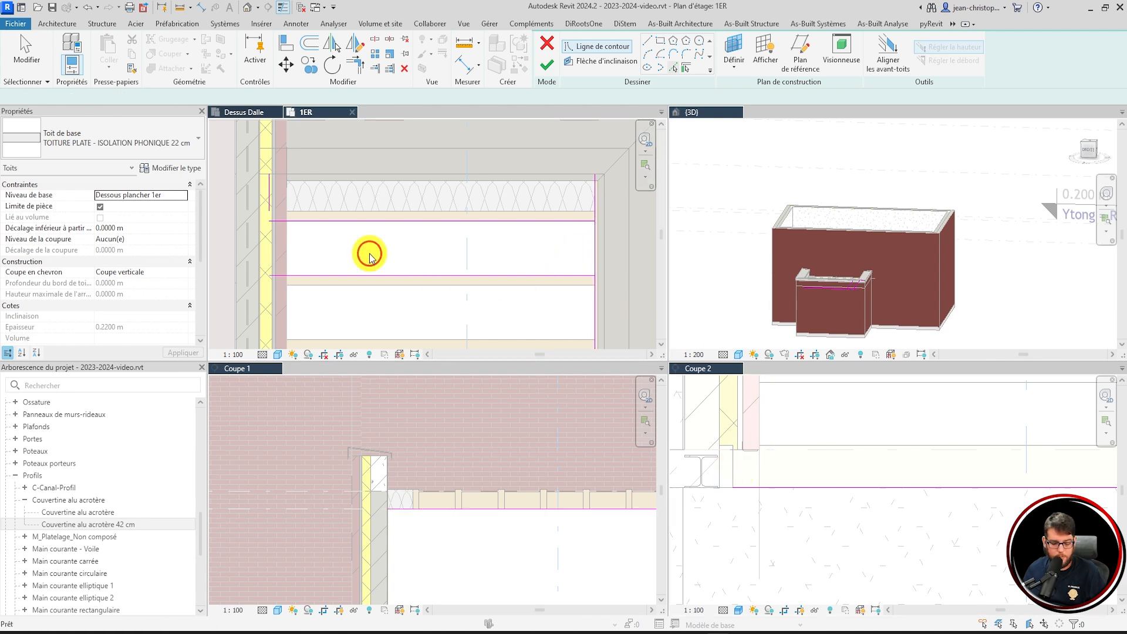
- Trim the outline lines at the corners into a closed rectangle between the first two joists
key(t)
key(r)
click(364, 222)
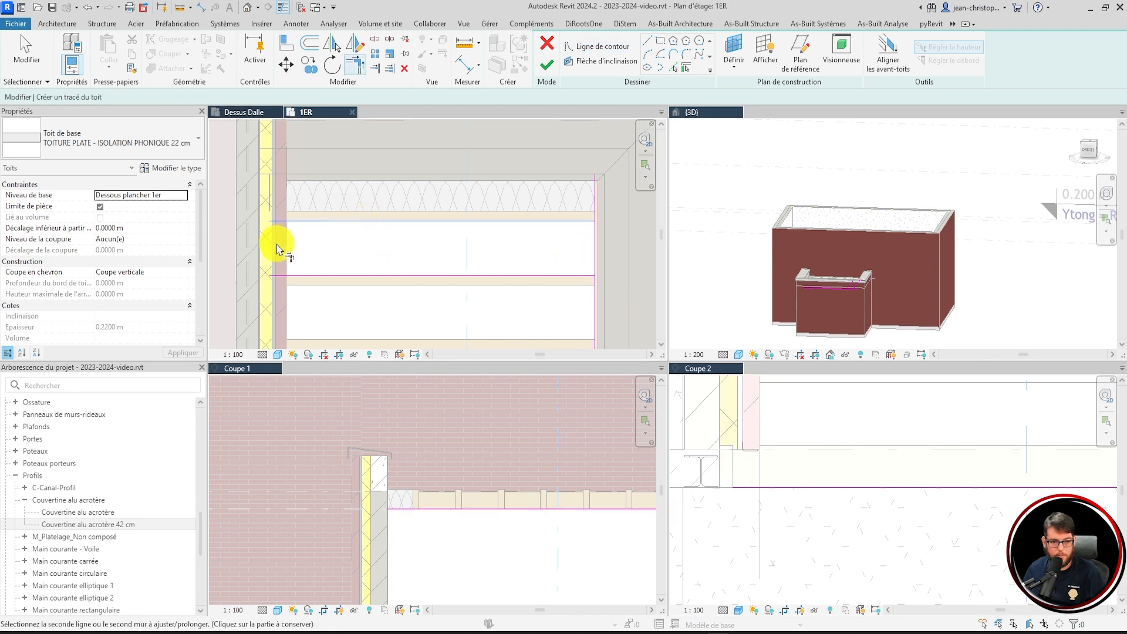
scroll(383, 228, down, 5)
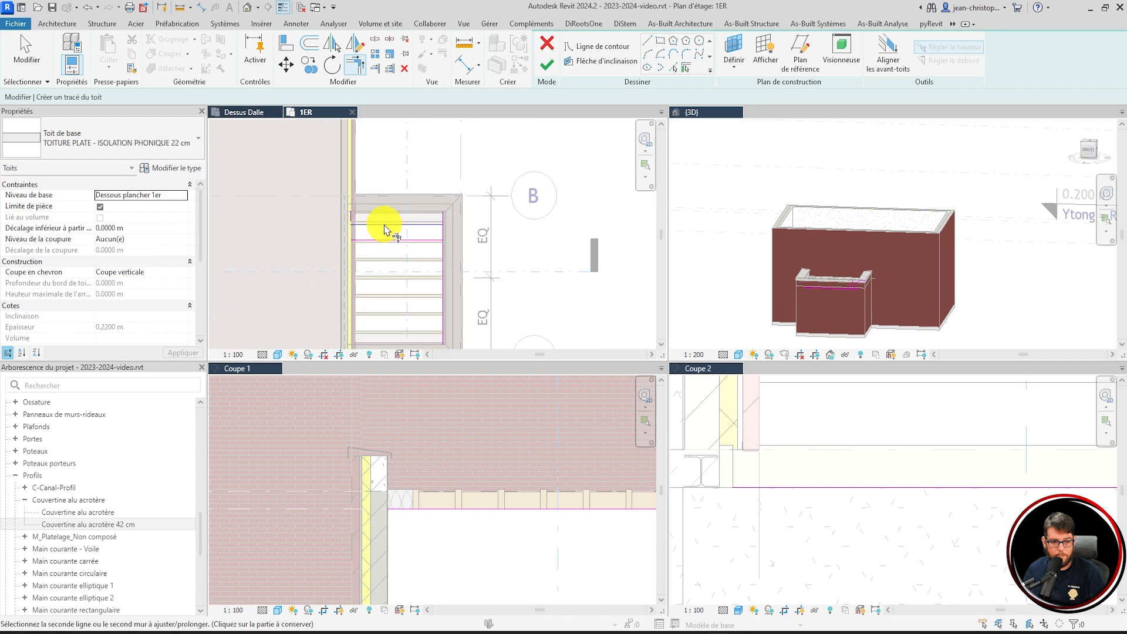
scroll(385, 231, up, 4)
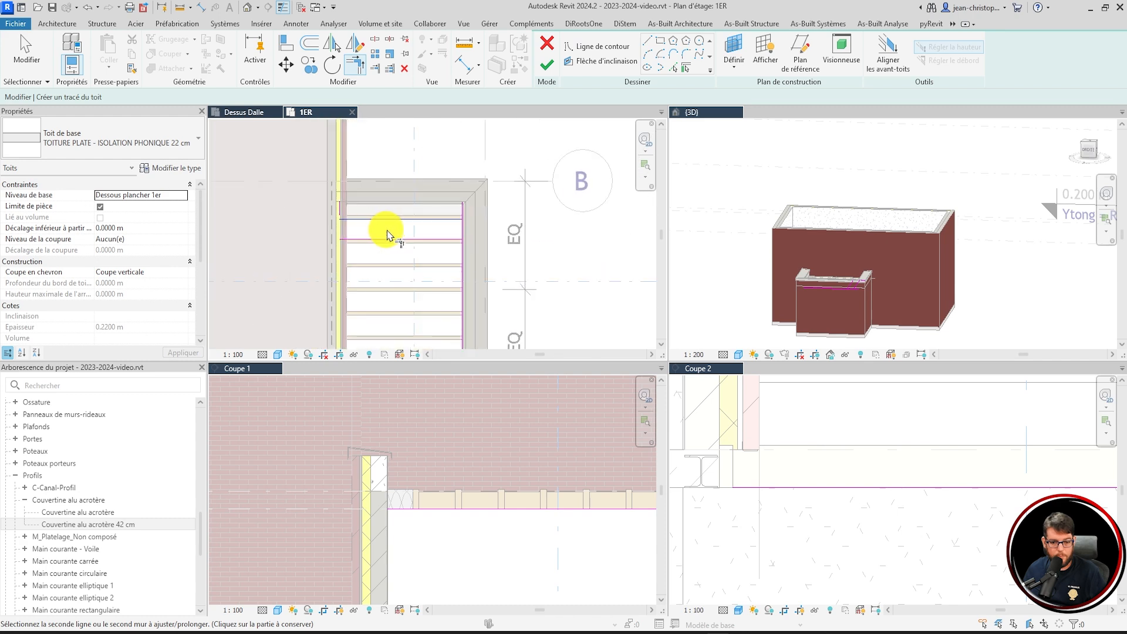
click(463, 235)
click(433, 252)
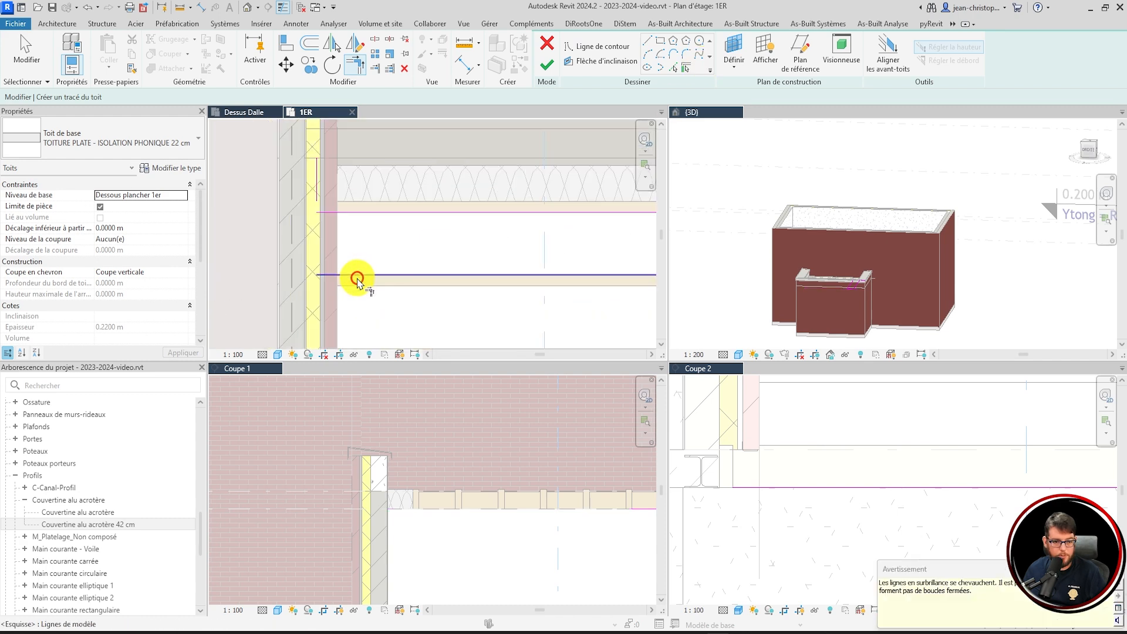
click(357, 277)
click(312, 200)
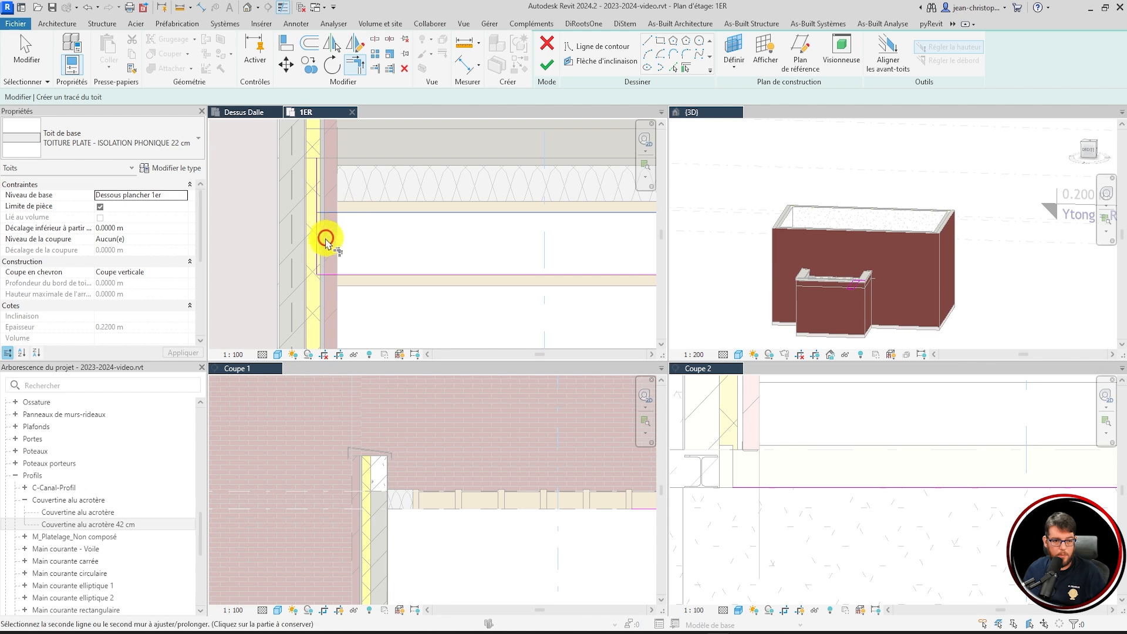
- Delete the leftover vertical line beside the upper insulation bay and finish the roof sketch
key(Escape)
click(318, 187)
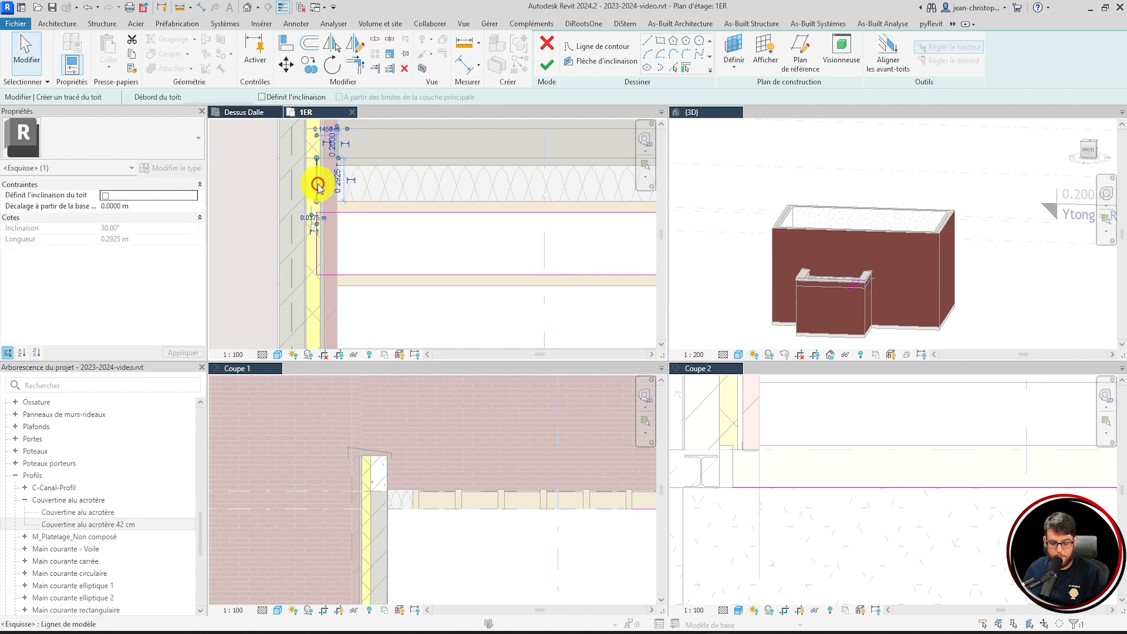
key(Escape)
scroll(314, 226, down, 2)
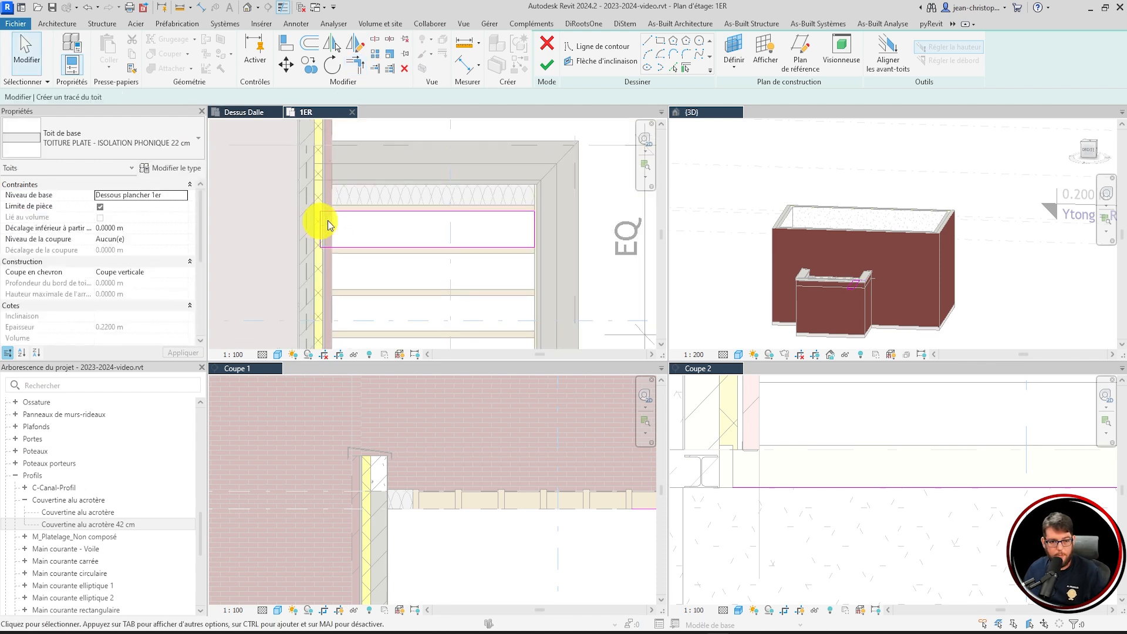
click(546, 64)
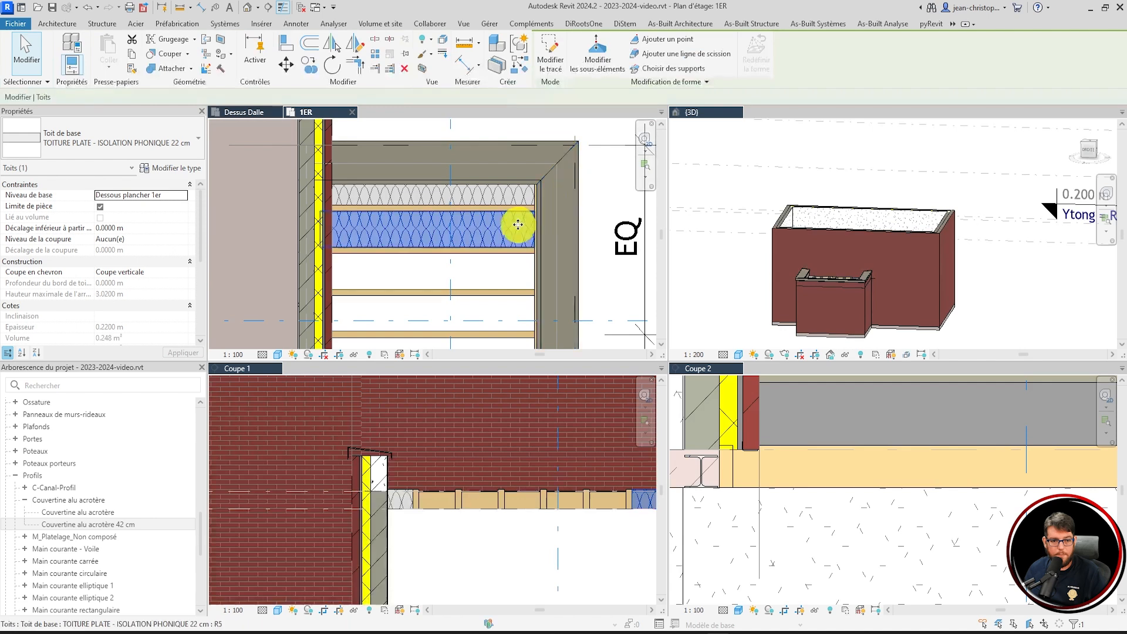
- Array the new insulation roof linearly at the joist spacing, with 6 items, to fill the remaining bays
click(374, 57)
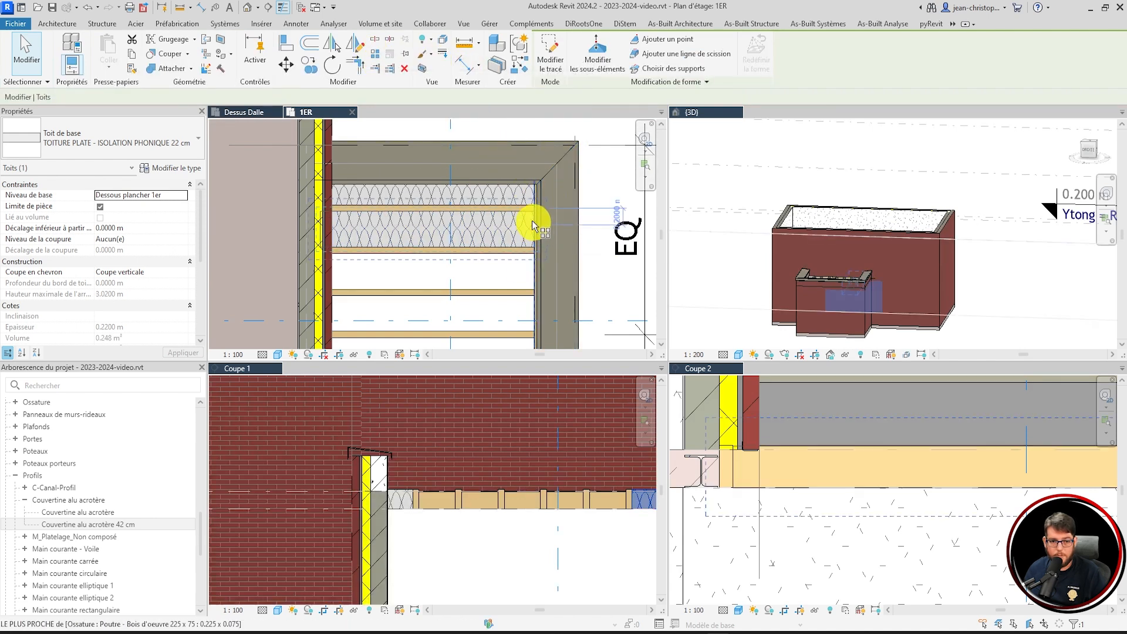
scroll(532, 221, up, 3)
click(539, 198)
scroll(539, 206, down, 2)
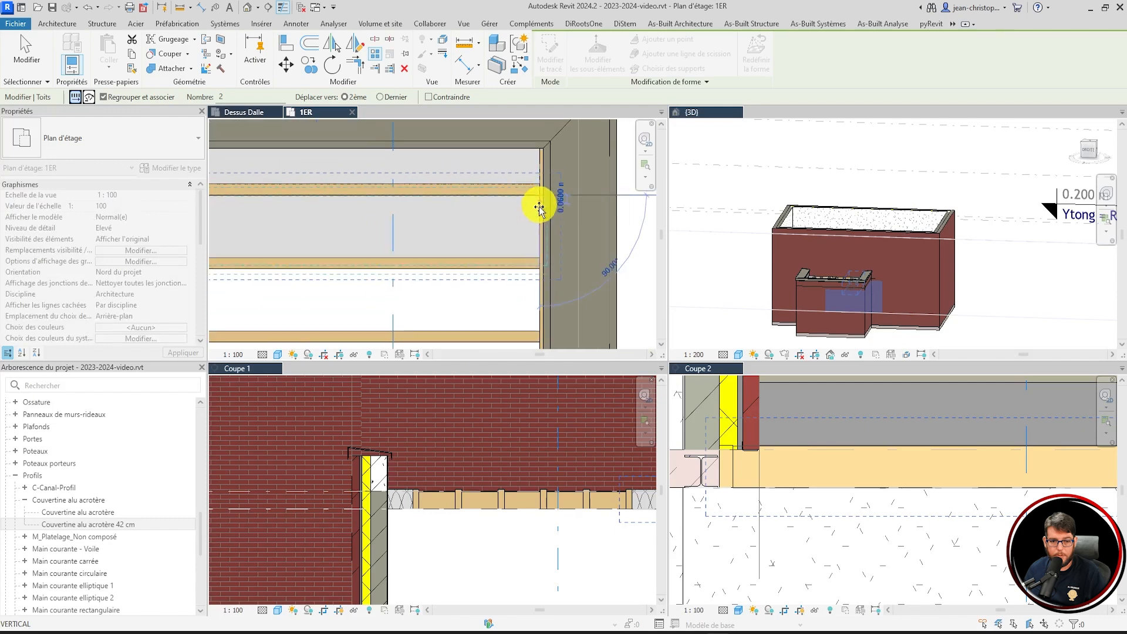
scroll(533, 258, up, 2)
click(542, 274)
scroll(564, 202, down, 4)
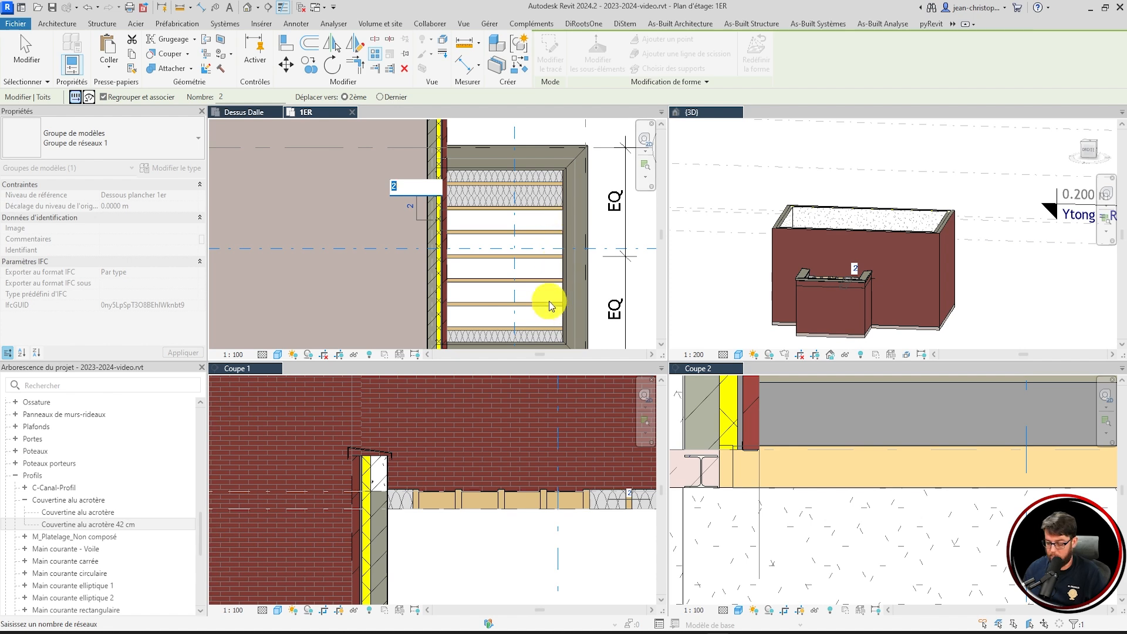
key(Return)
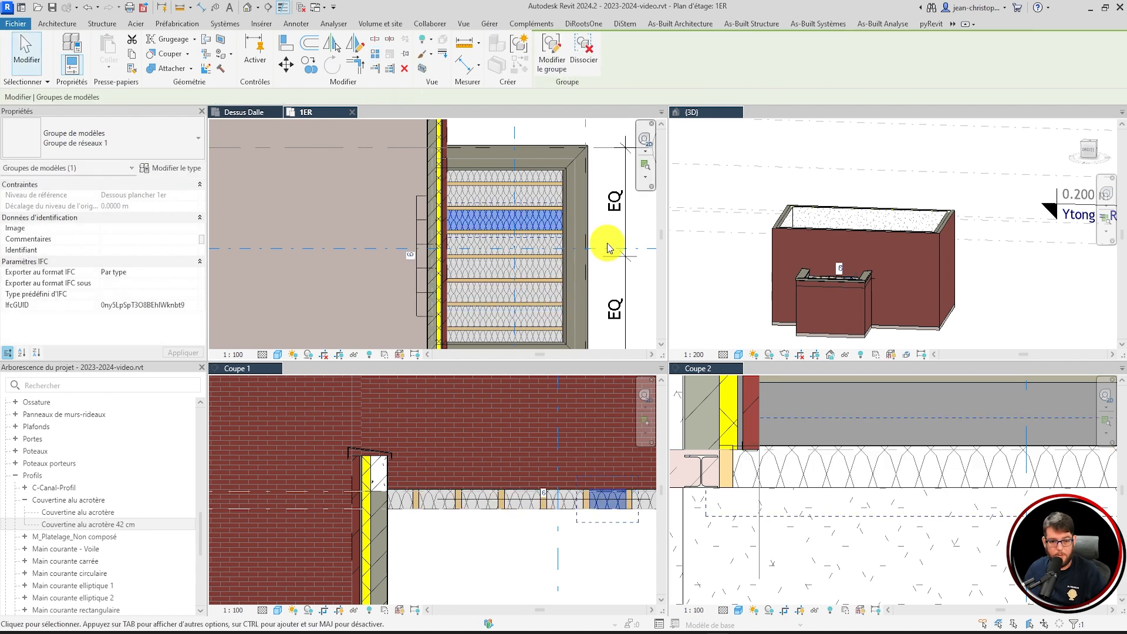
key(Escape)
- Start another footprint roof using the type TOITURE PLATE 16.5 cm - osb 1.5 cm - Isolation de pente 15 cm – EPDM
scroll(510, 247, down, 3)
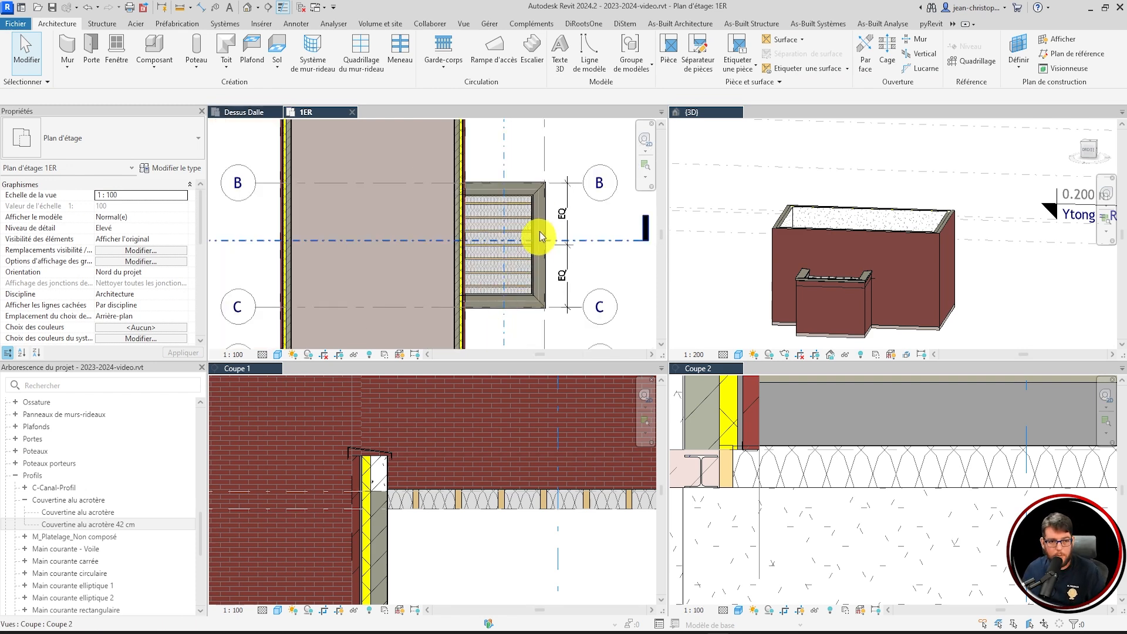
click(228, 44)
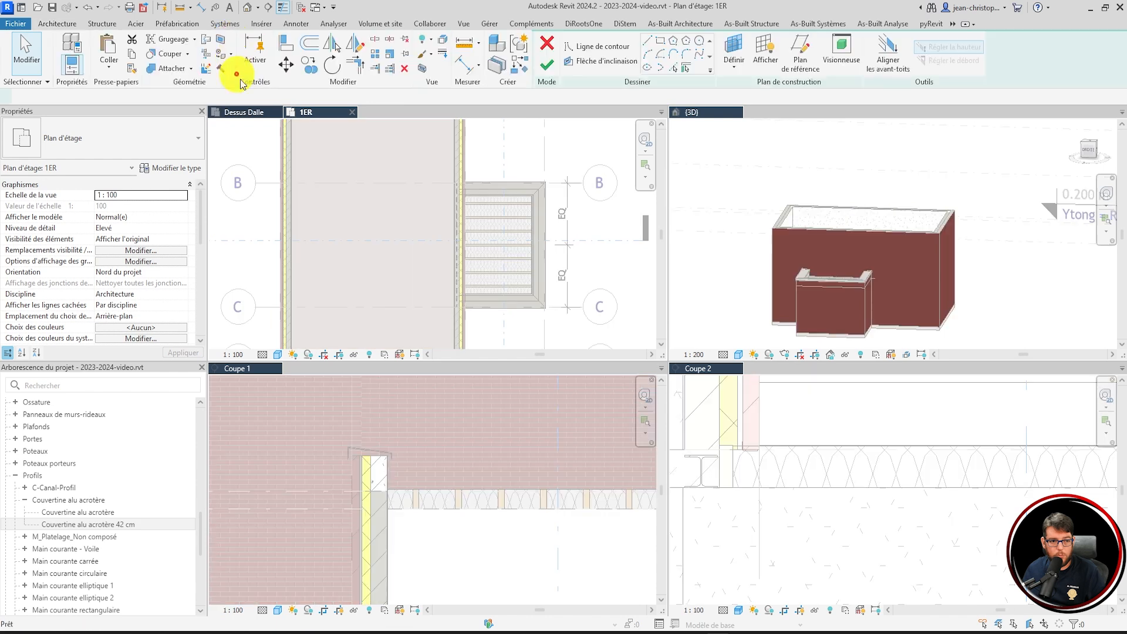
click(120, 153)
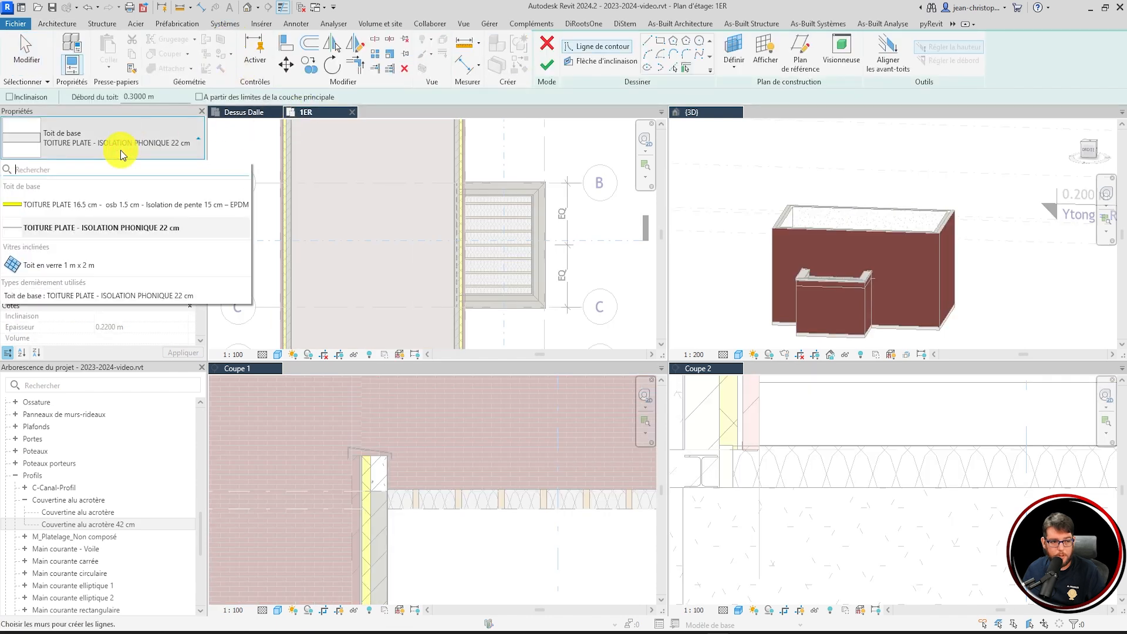
click(117, 204)
scroll(476, 238, up, 3)
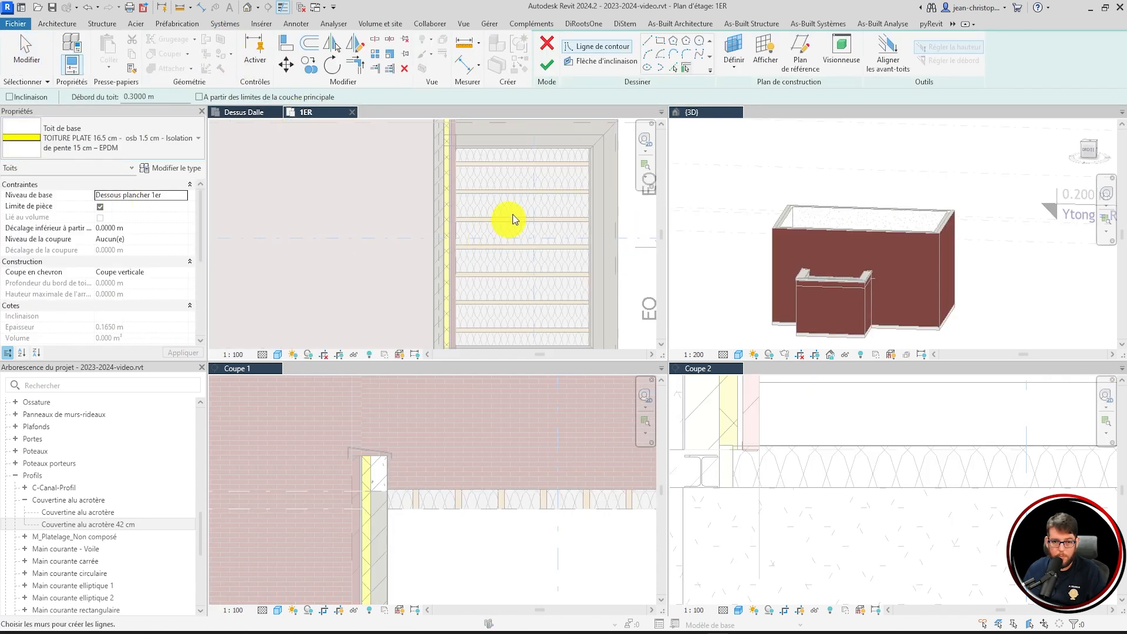
- Pick the roof outline lines along the inner faces of the three parapets and the insulation edge in the main building's wall
click(672, 68)
scroll(470, 156, down, 2)
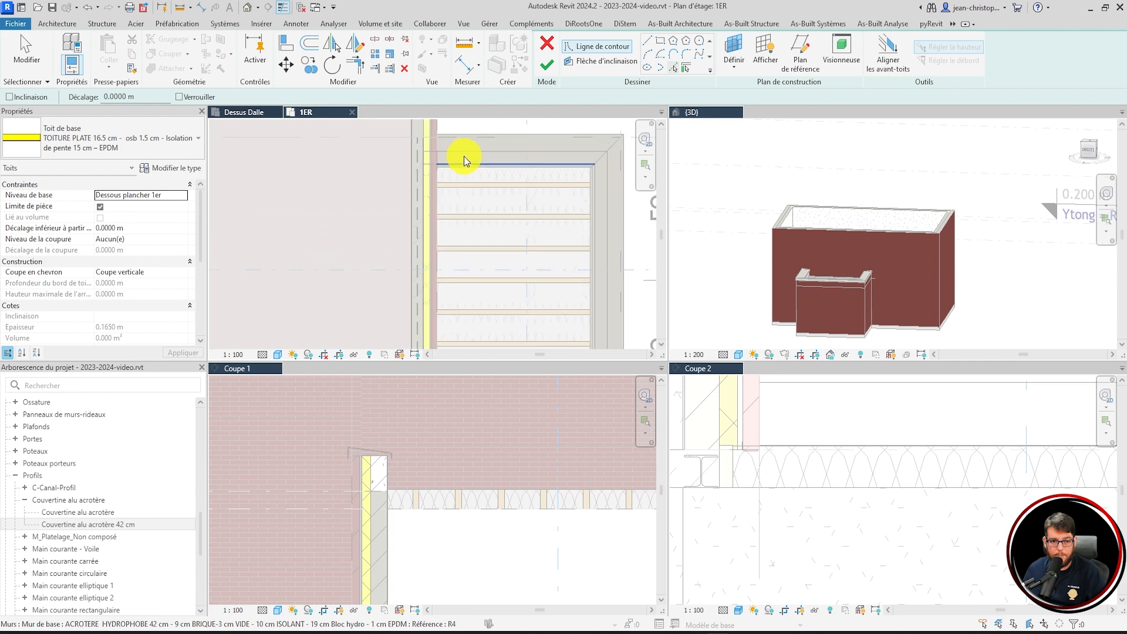
click(464, 156)
scroll(594, 161, up, 3)
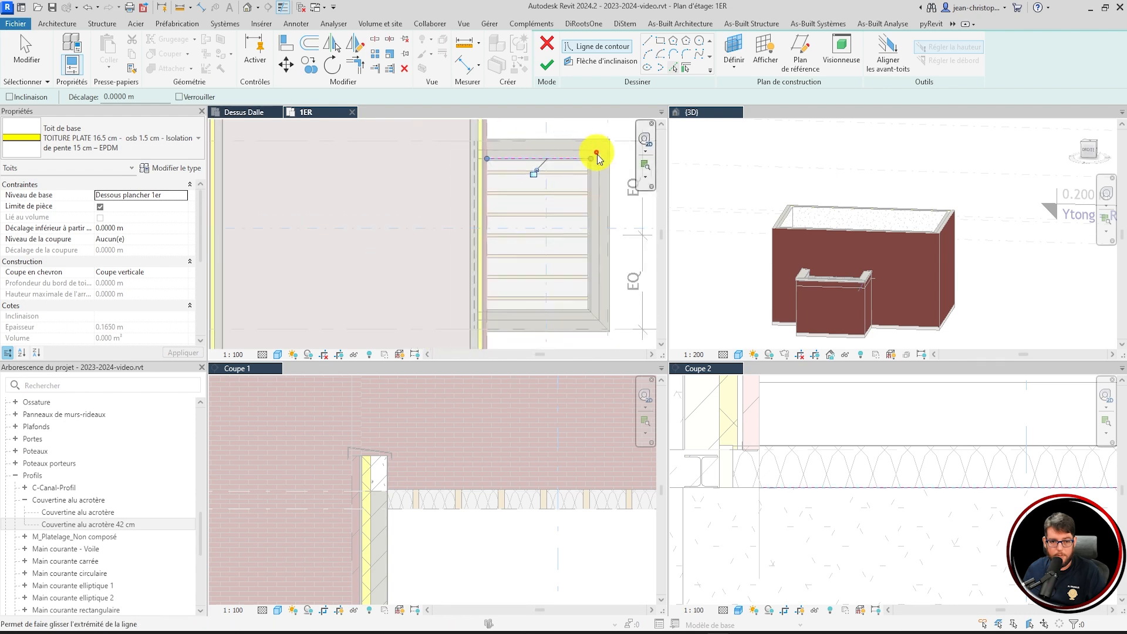
click(594, 201)
scroll(562, 136, down, 2)
scroll(537, 264, up, 2)
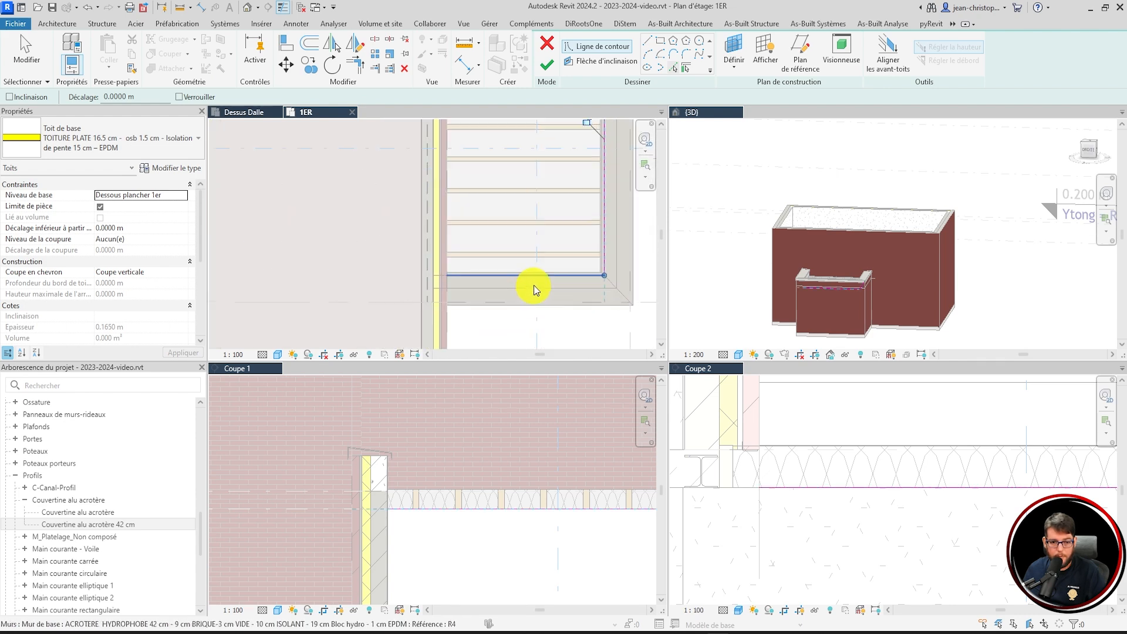
click(536, 276)
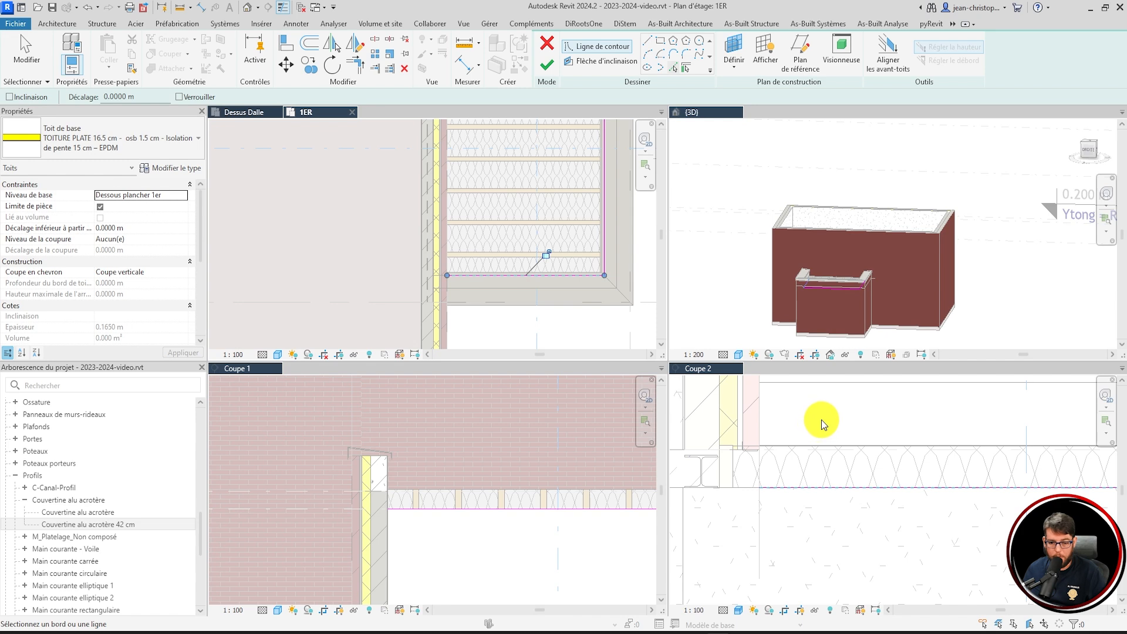
click(805, 421)
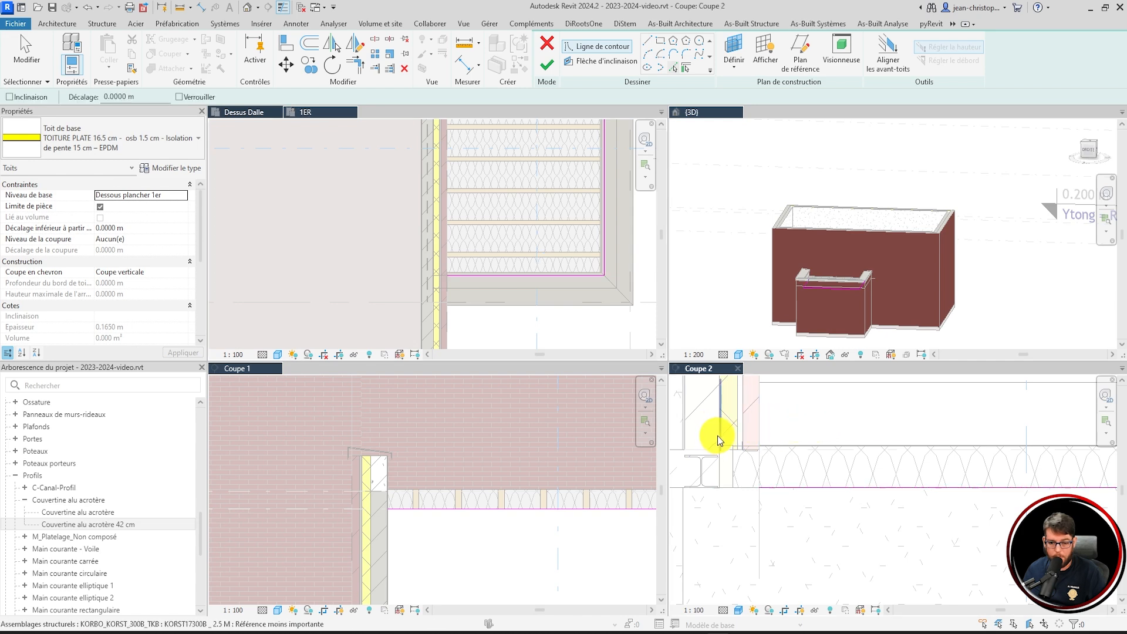
click(432, 239)
click(433, 240)
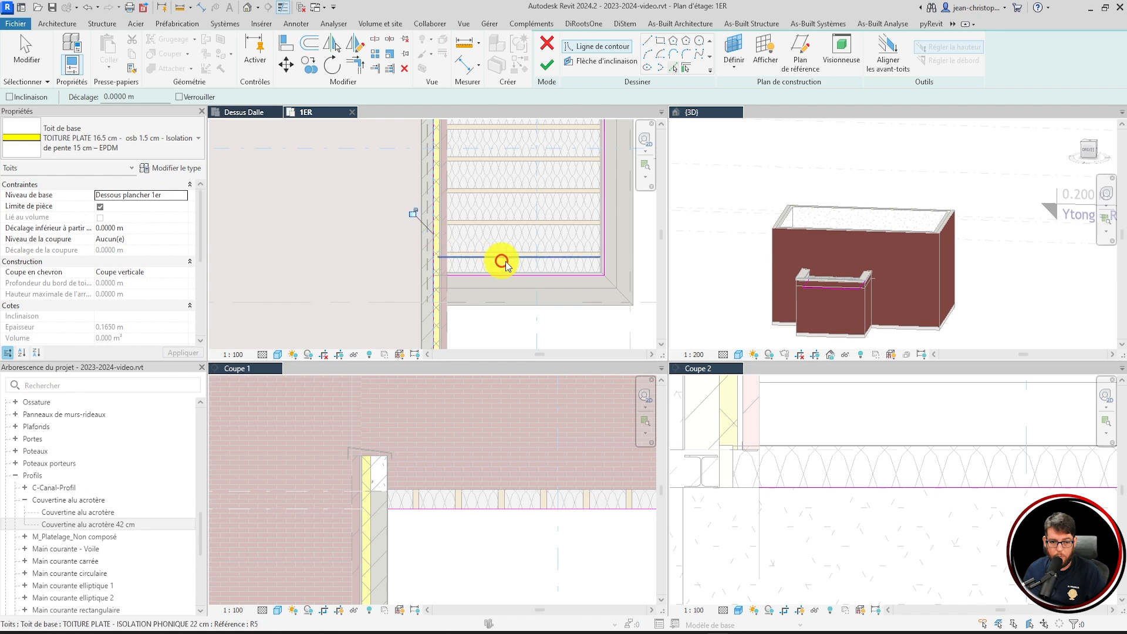
- Trim the wall-side line against the upper and lower parapet lines to close the outline, and finish the roof sketch
key(t)
key(r)
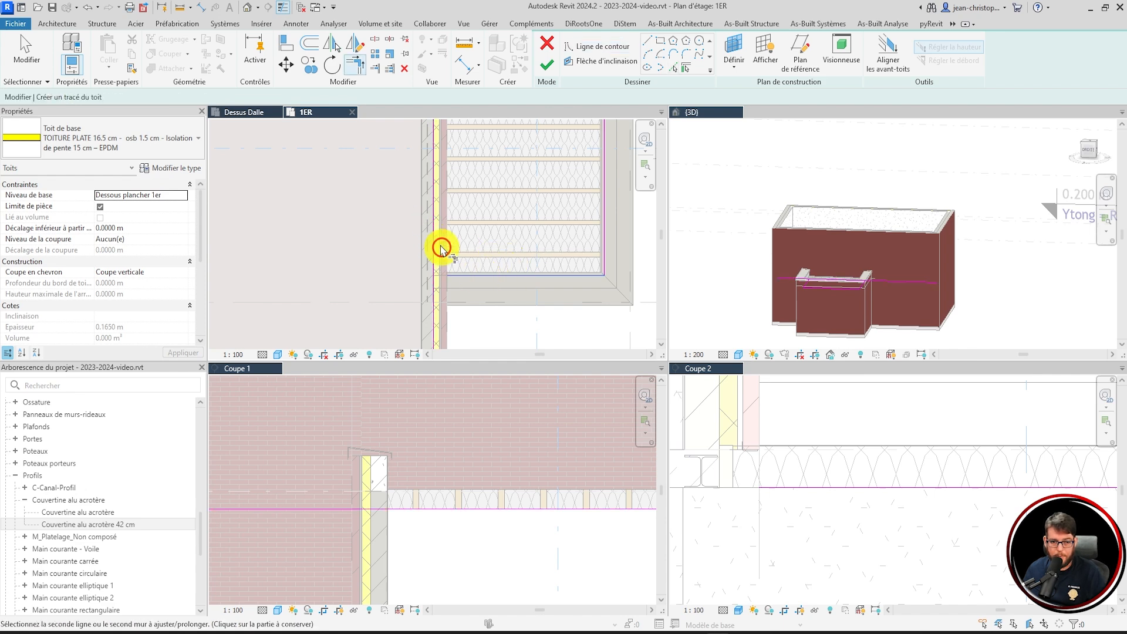
scroll(502, 302, down, 2)
click(470, 228)
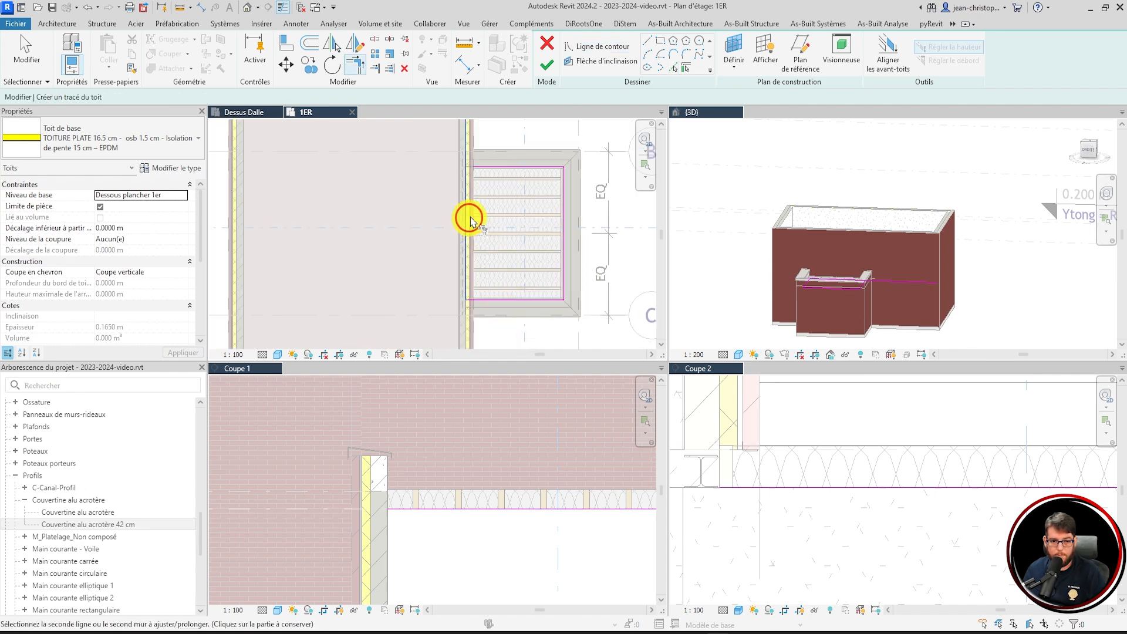
click(503, 168)
click(547, 62)
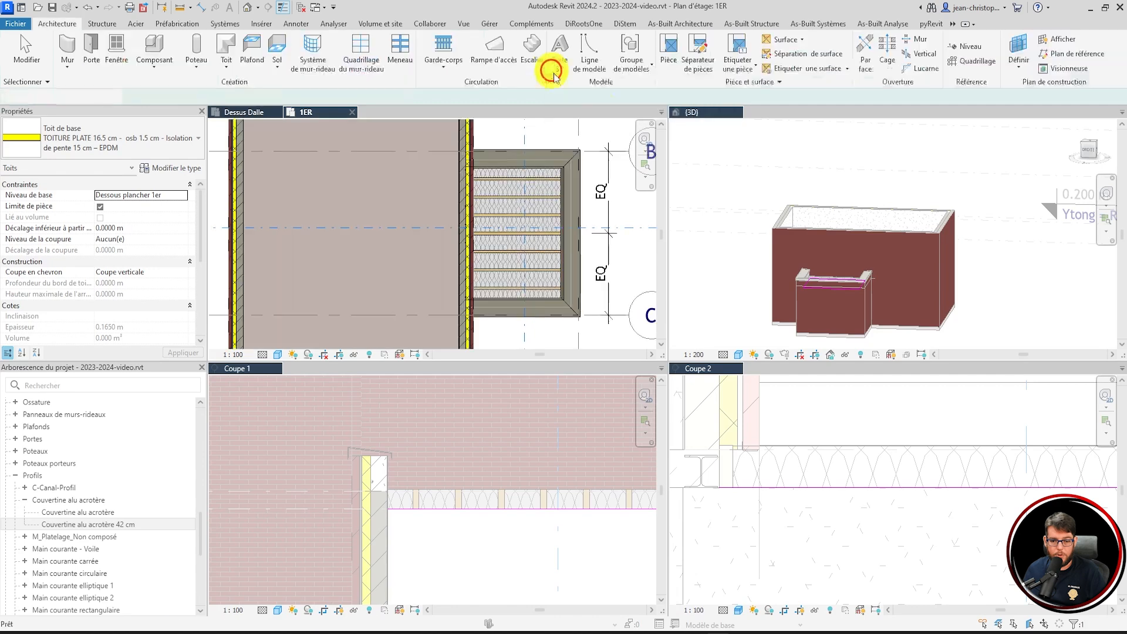
- Raise the 16.5 cm EPDM roof in small increments in the Coupe 2 section until it sits roughly on top of the joists
scroll(742, 493, down, 2)
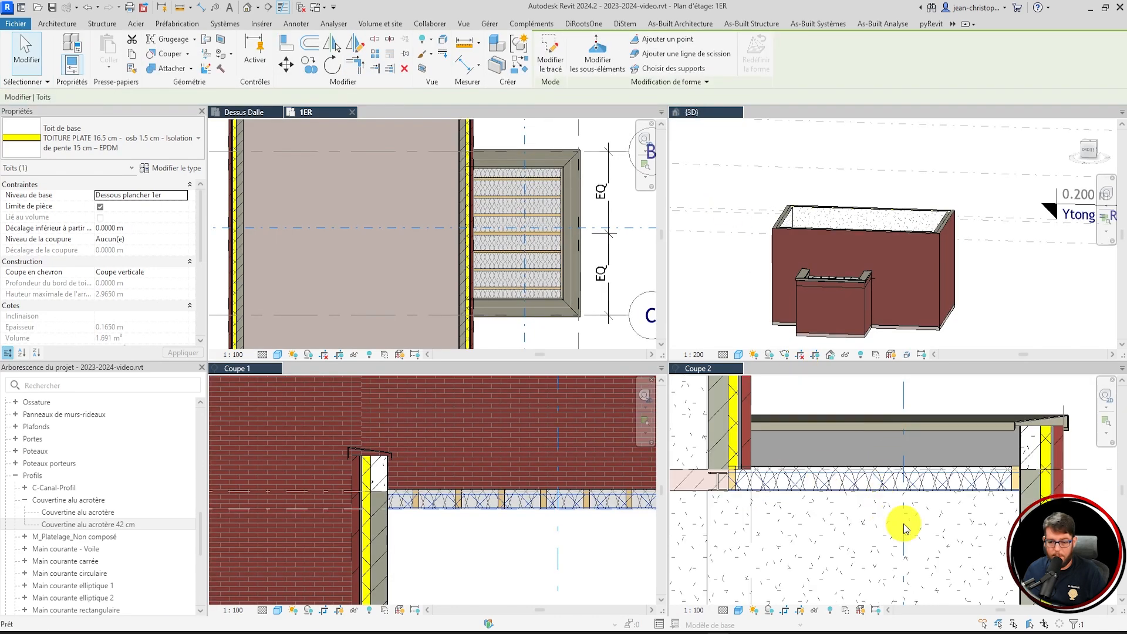
click(946, 410)
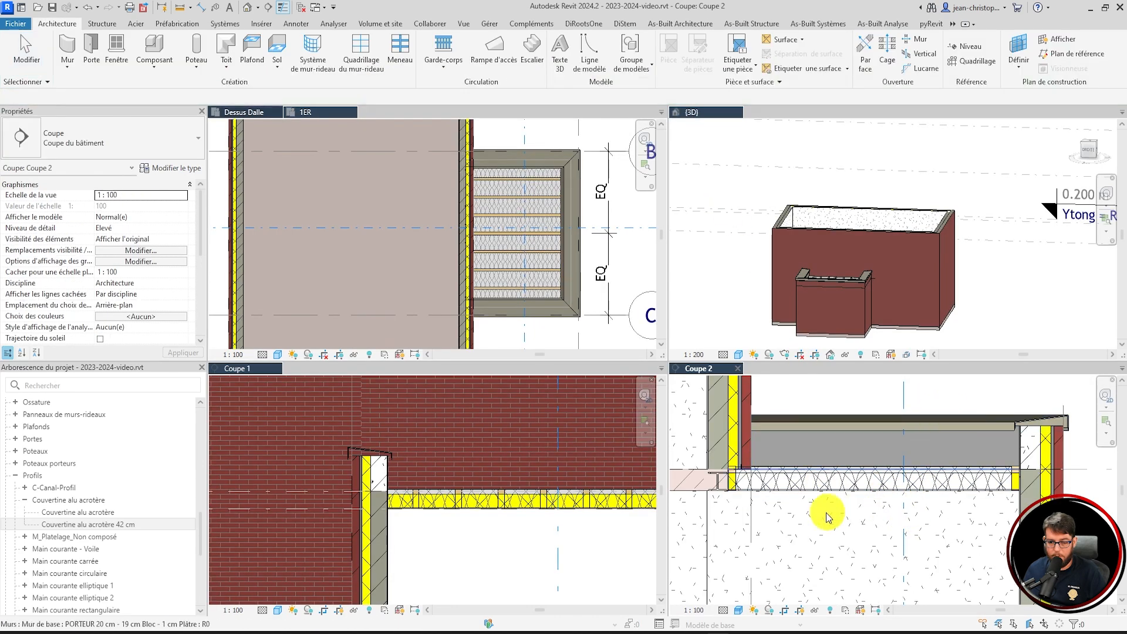
scroll(849, 514, up, 3)
scroll(1023, 466, down, 2)
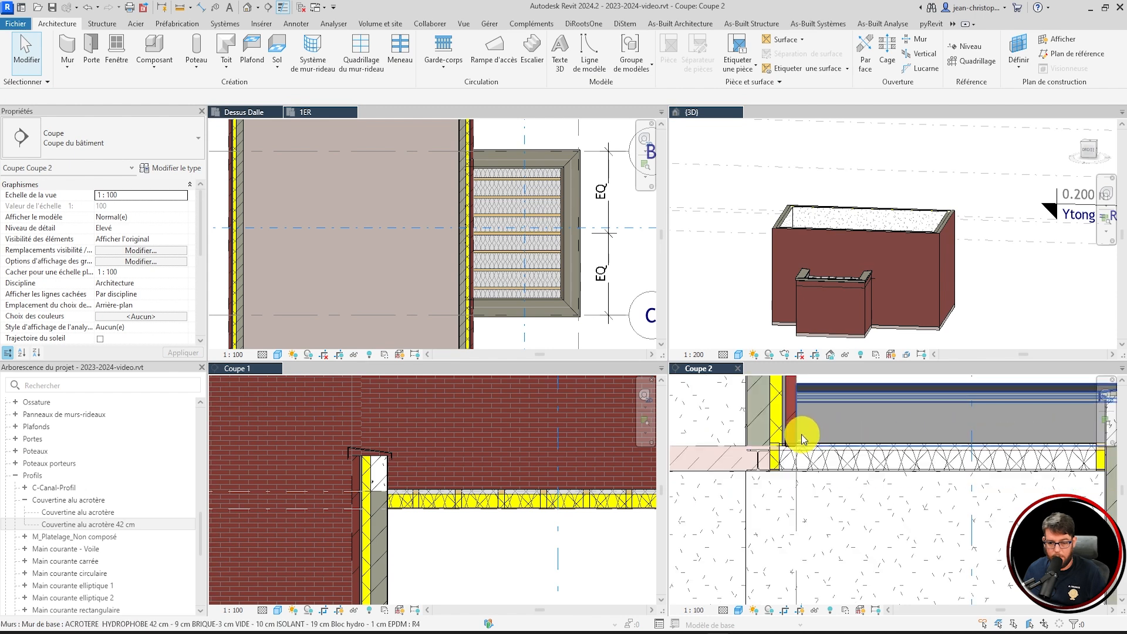
scroll(804, 444, up, 3)
scroll(815, 460, down, 1)
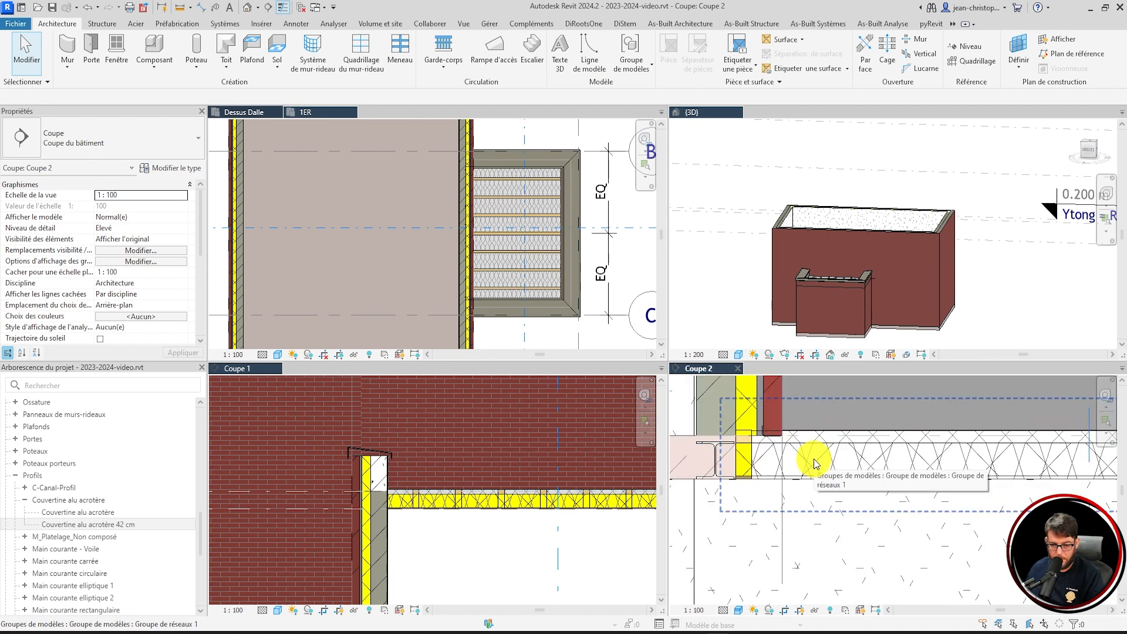
click(814, 460)
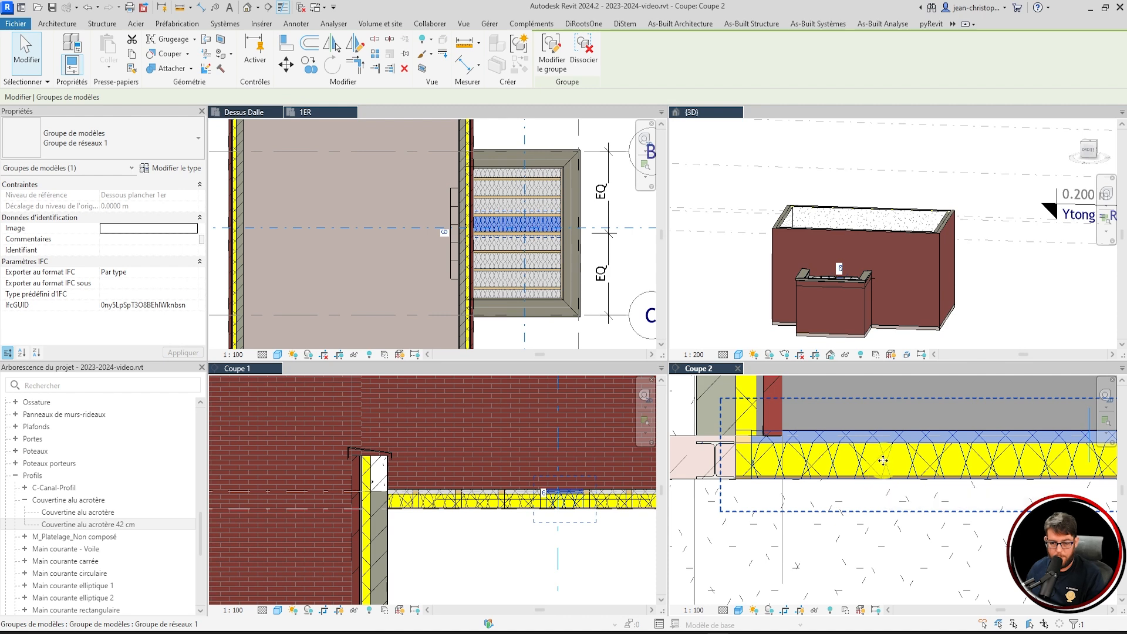
key(Escape)
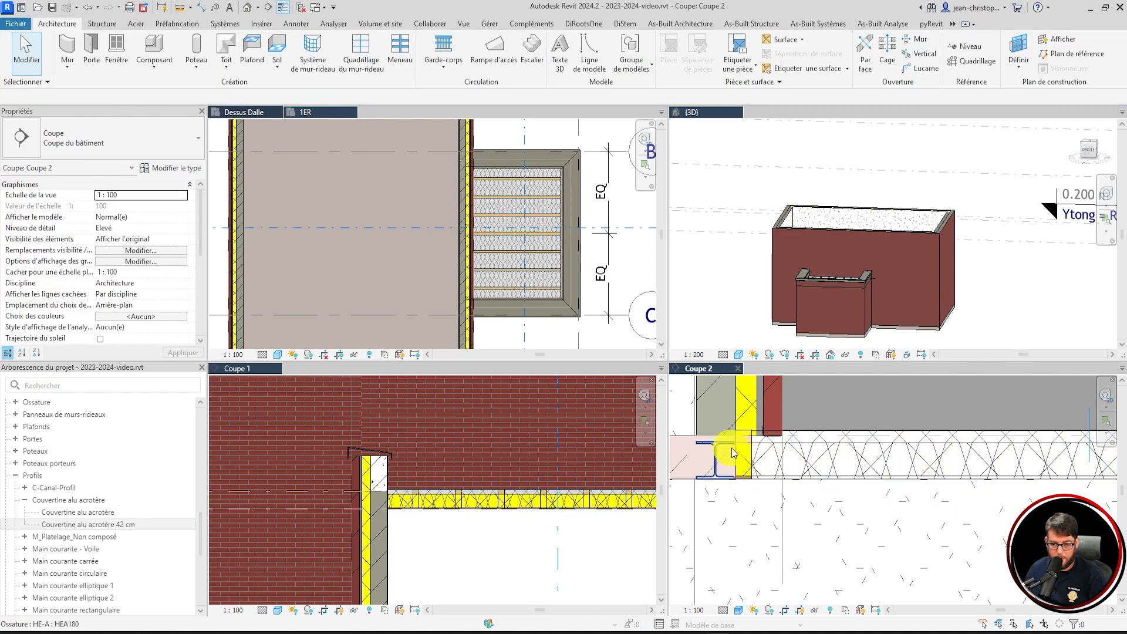
key(Tab)
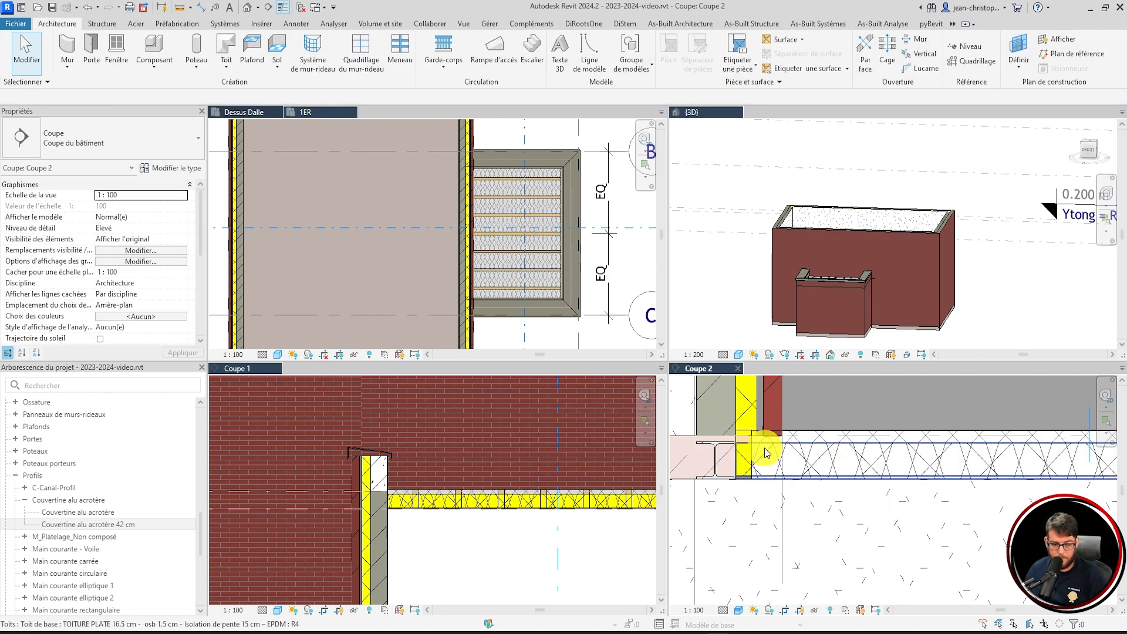
click(765, 451)
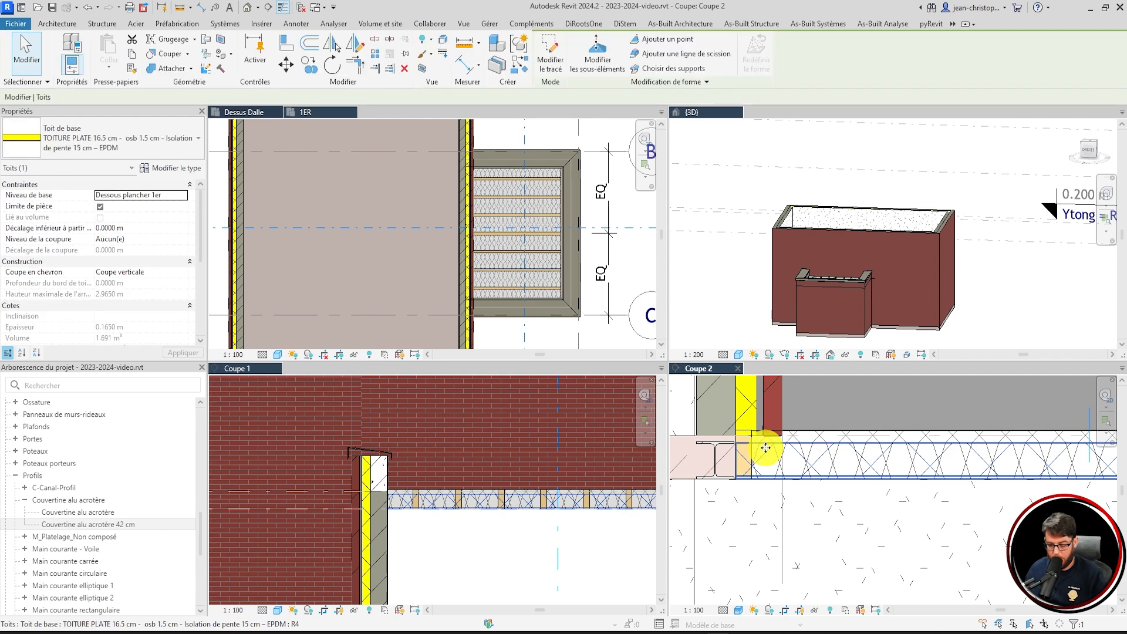
key(Up)
key(Up)
key(Up)
key(Up)
key(Up)
key(Up)
key(Up)
key(Up)
key(Up)
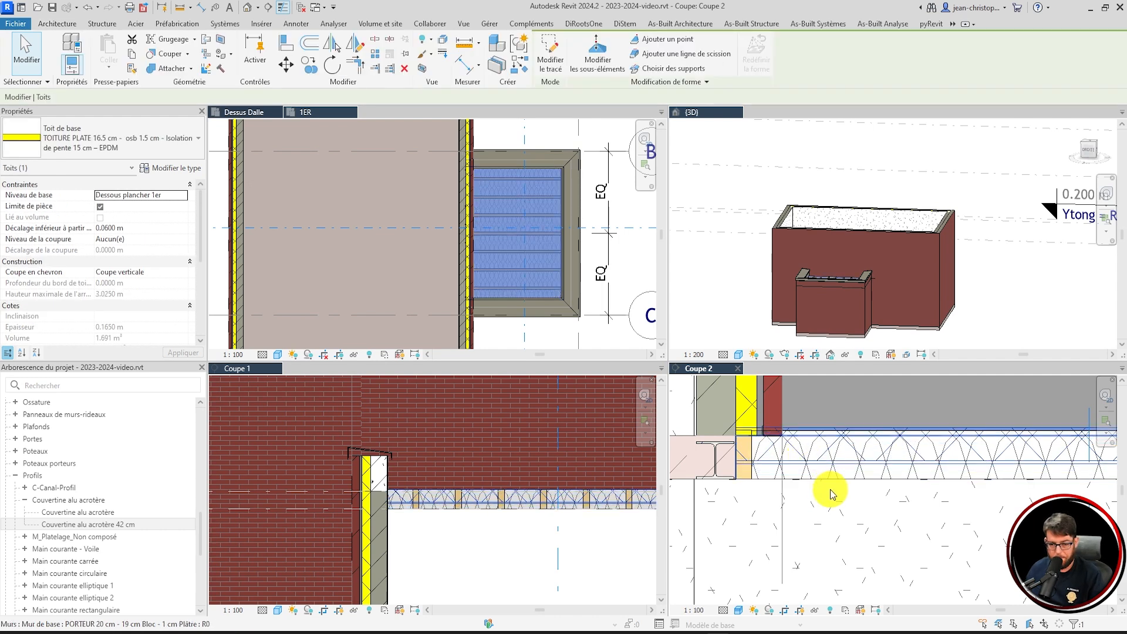
key(Up)
key(Up)
key(Up)
key(Up)
key(Up)
key(Up)
key(Up)
key(Up)
key(Up)
key(Up)
key(Up)
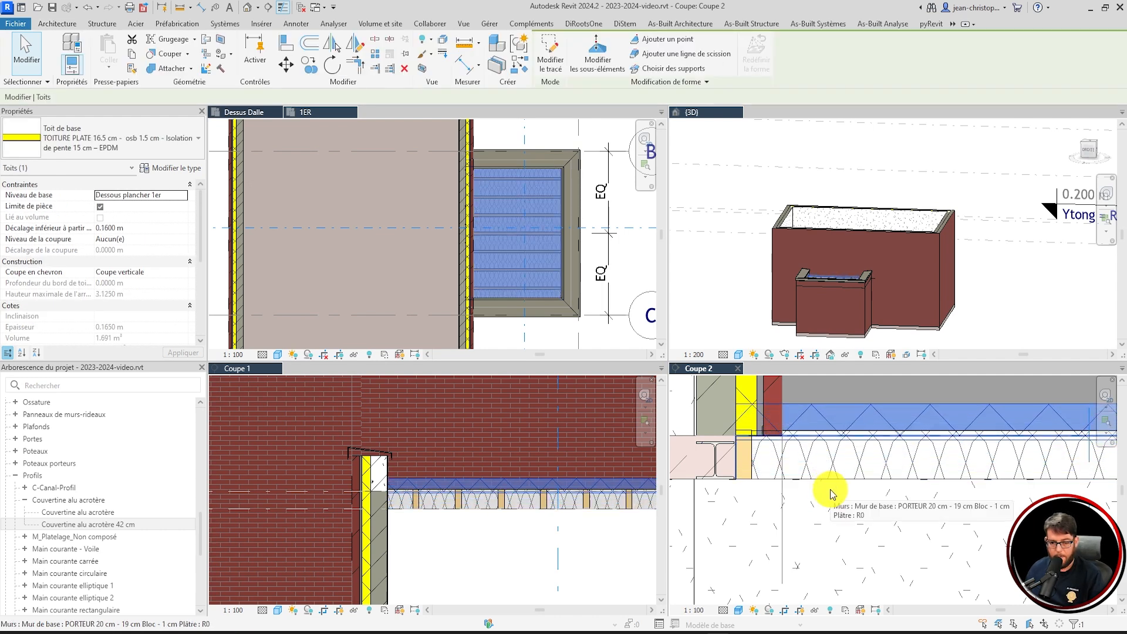
- Raise the 16.5 cm EPDM roof further in the Coupe 2 section, to a base offset of 0.24 m
key(Up)
key(Up)
key(Up)
key(Up)
key(Up)
key(Escape)
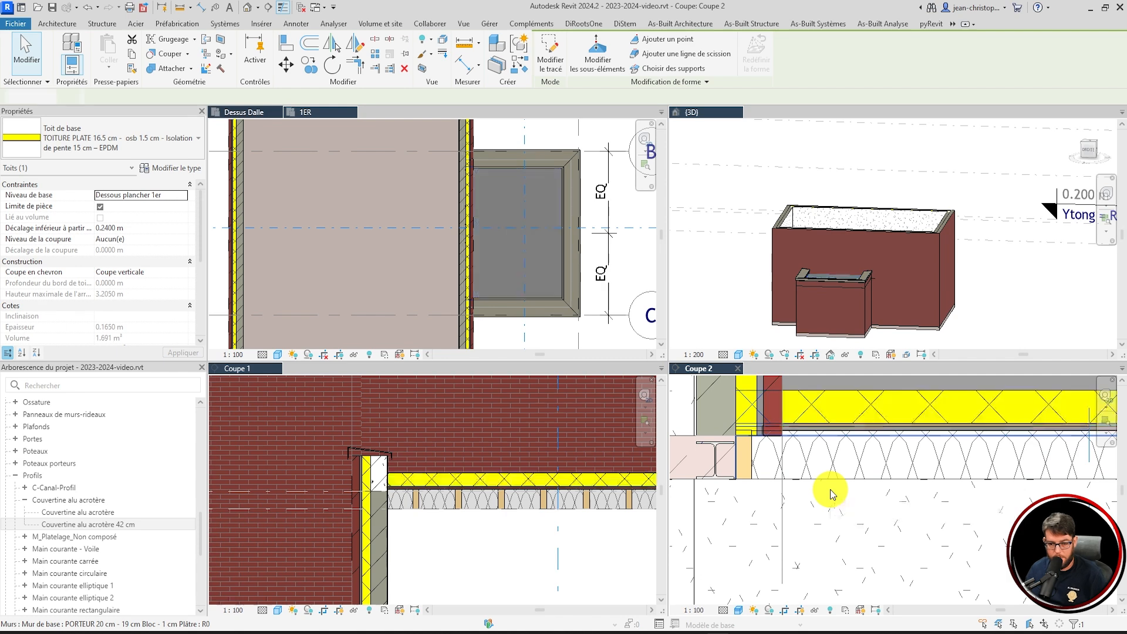
- Align the underside of the EPDM roof's OSB layer with the top face of the timber joist in Coupe 2
scroll(783, 431, up, 4)
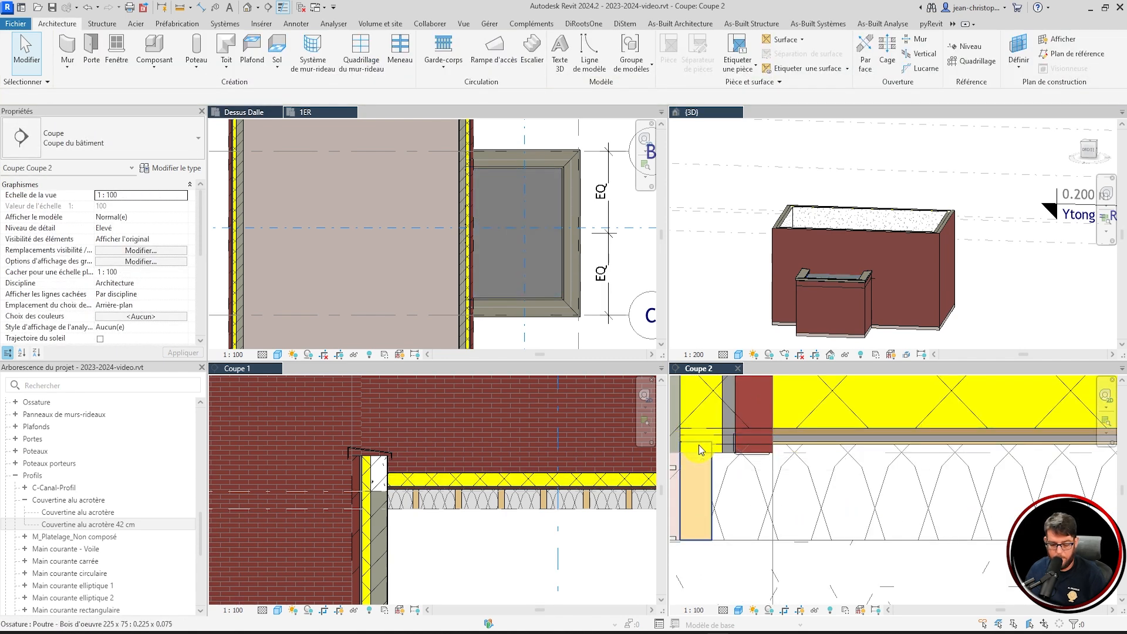
key(l)
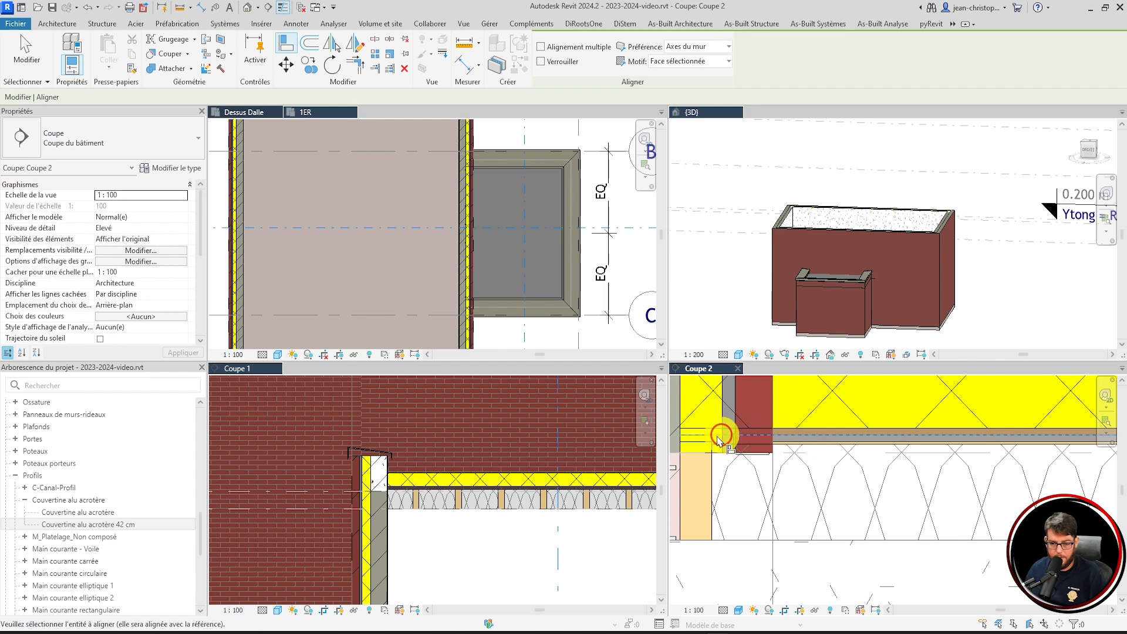
click(699, 444)
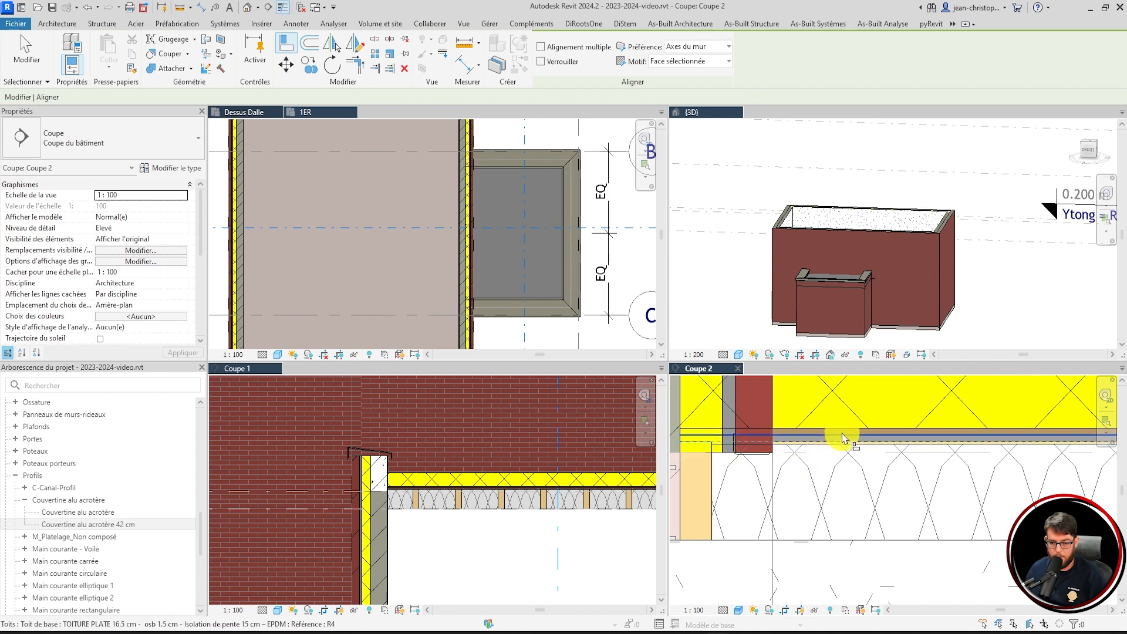
click(844, 435)
key(Escape)
scroll(808, 529, down, 3)
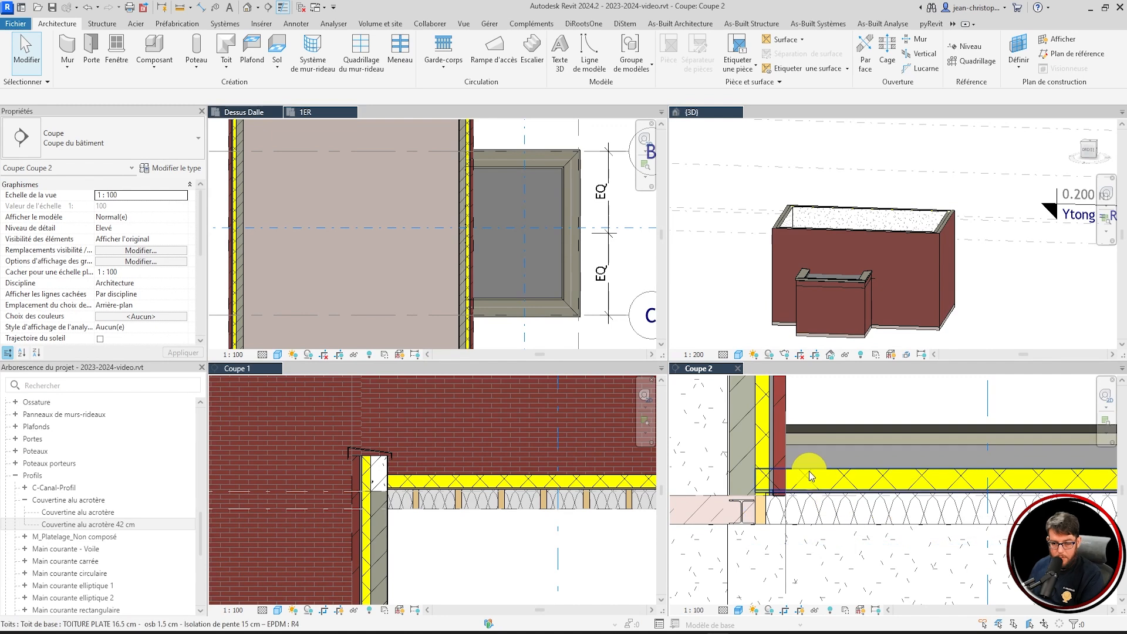
- Raise the base of the EXT PAR. 22 cm brick facing wall in Coupe 2 to just above the top of the EPDM roof
click(780, 416)
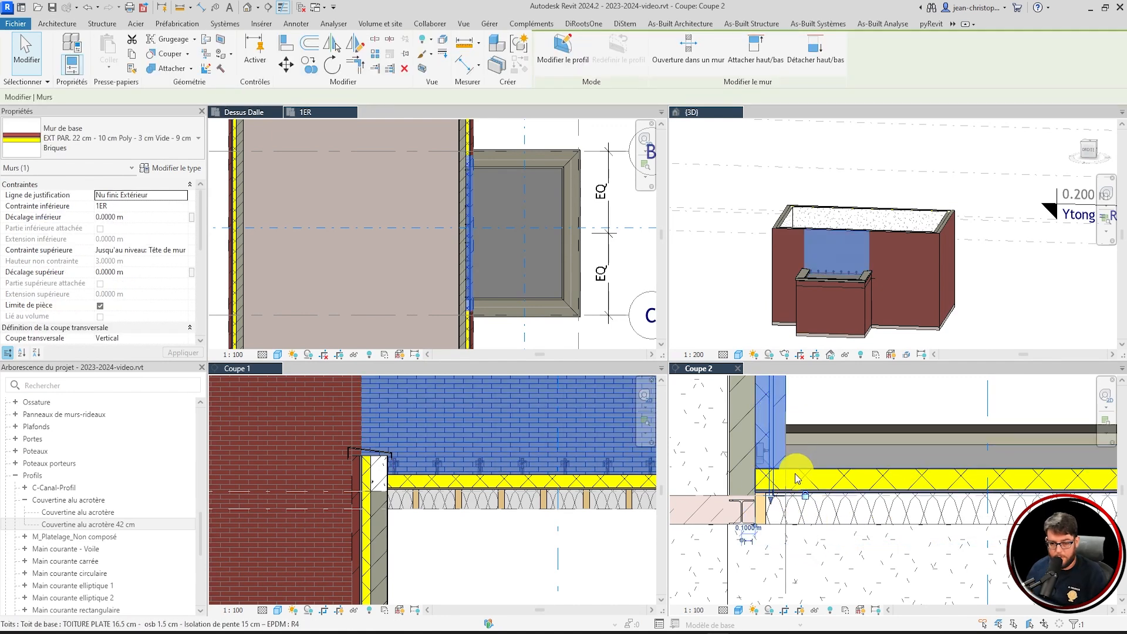
scroll(797, 478, up, 3)
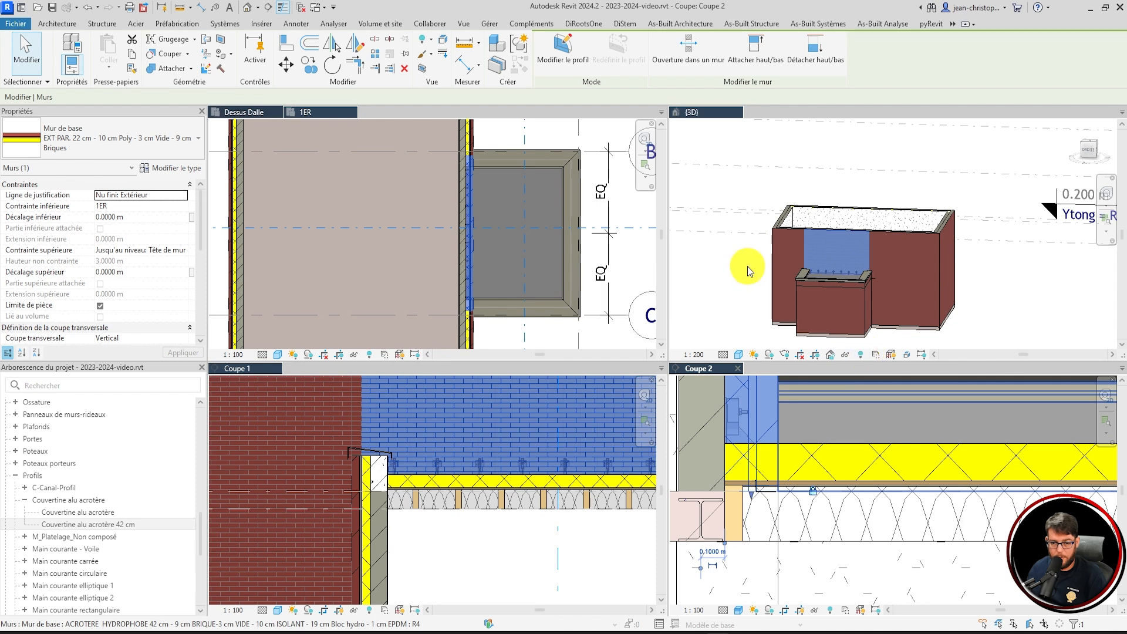
click(748, 305)
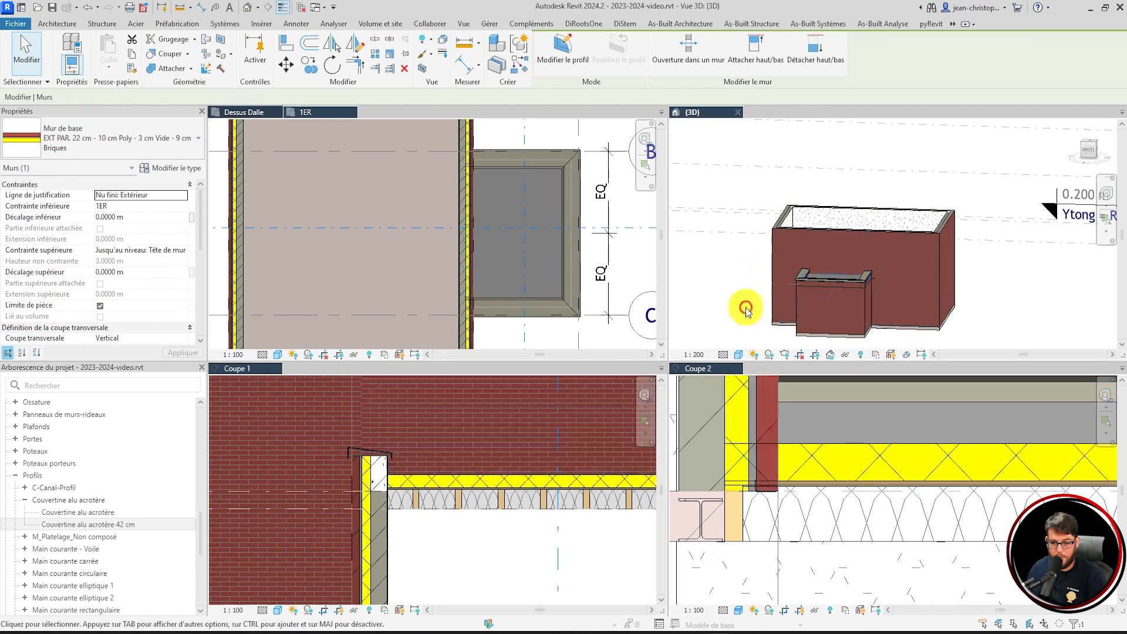
click(762, 433)
click(768, 401)
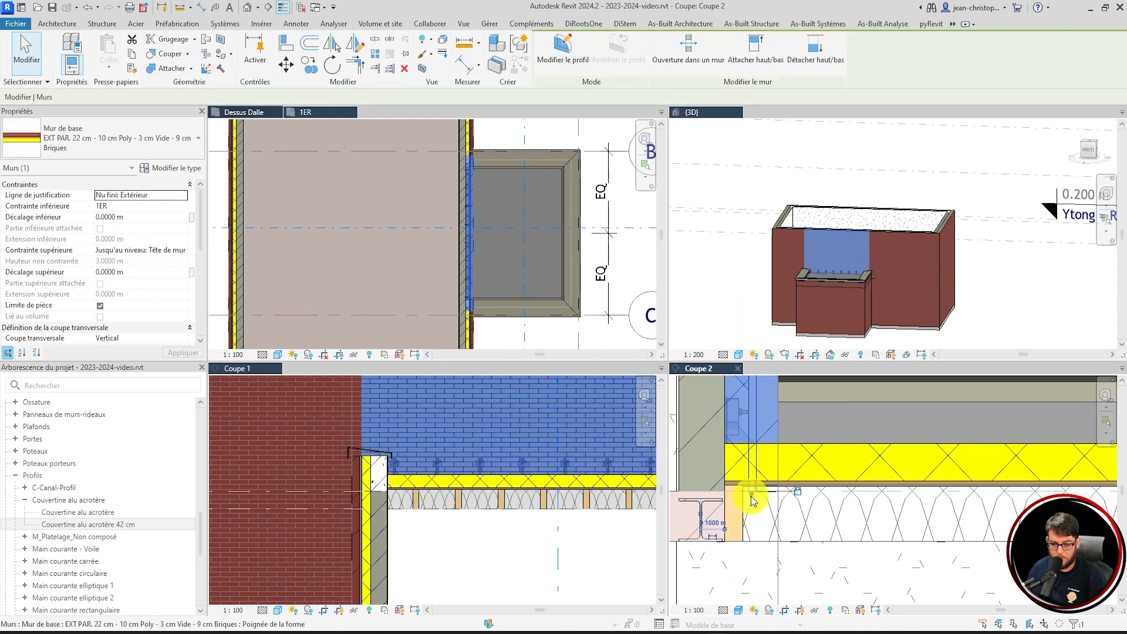
drag(754, 501, 770, 439)
key(Escape)
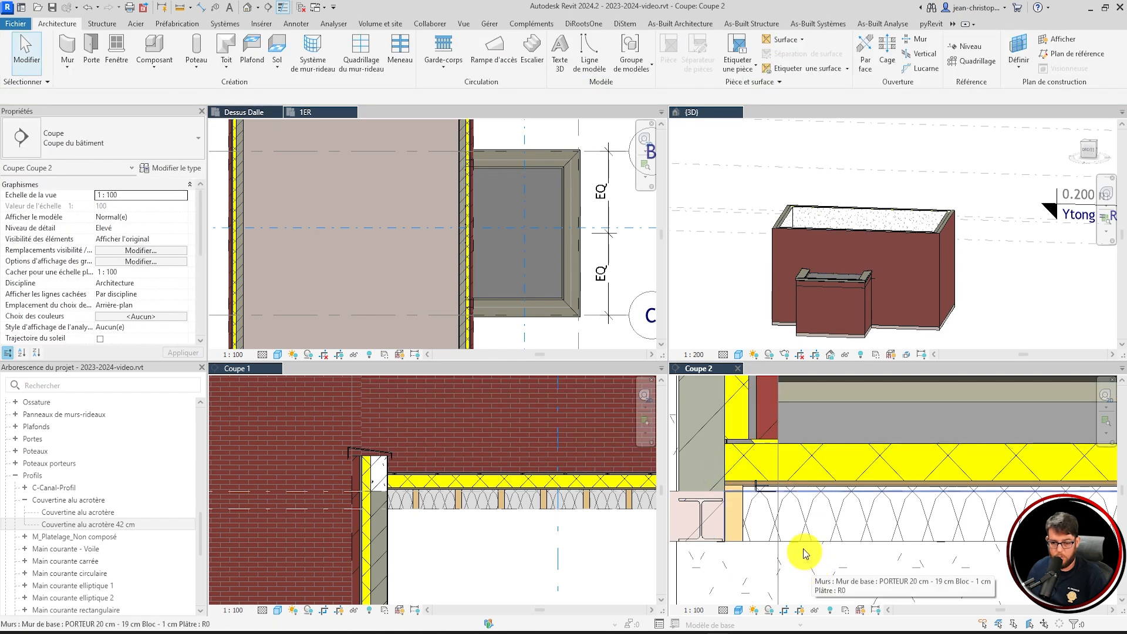
- Raise the KORBO_KORST_300B_TKB brick support to an elevation of 0.28 m so that it carries the underside of the brick facing
scroll(765, 492, up, 2)
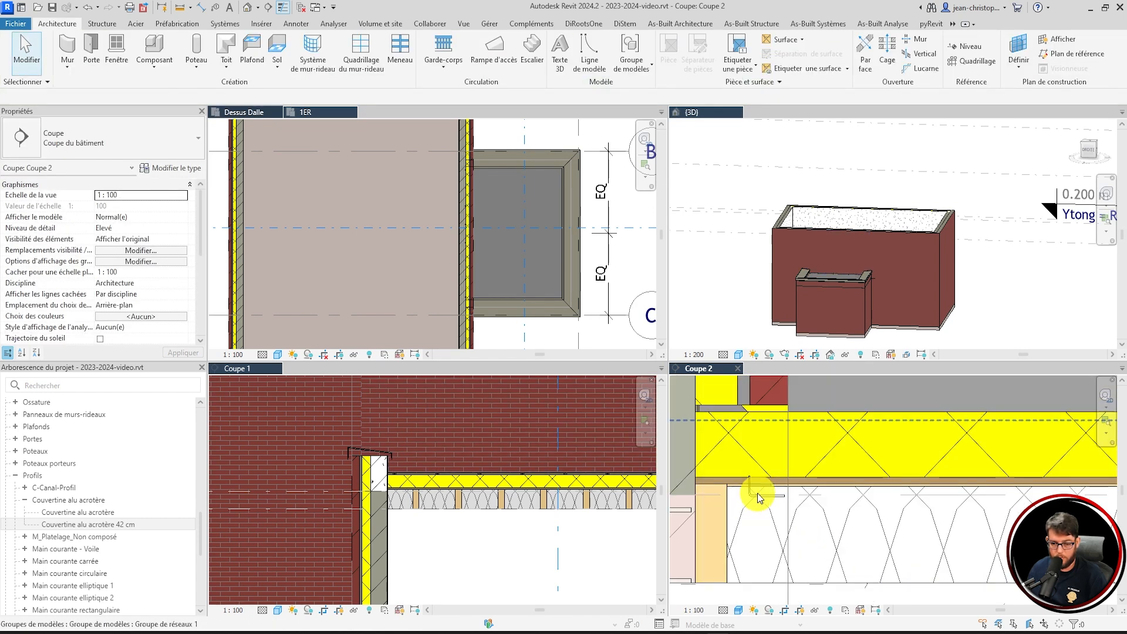
click(763, 495)
key(Escape)
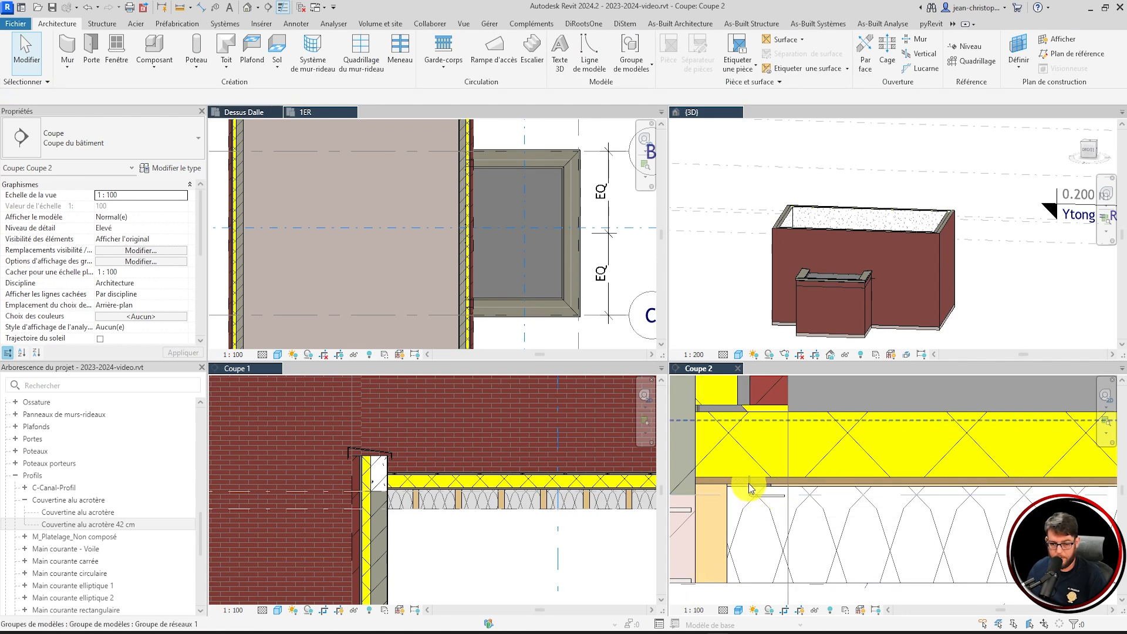
scroll(749, 484, up, 4)
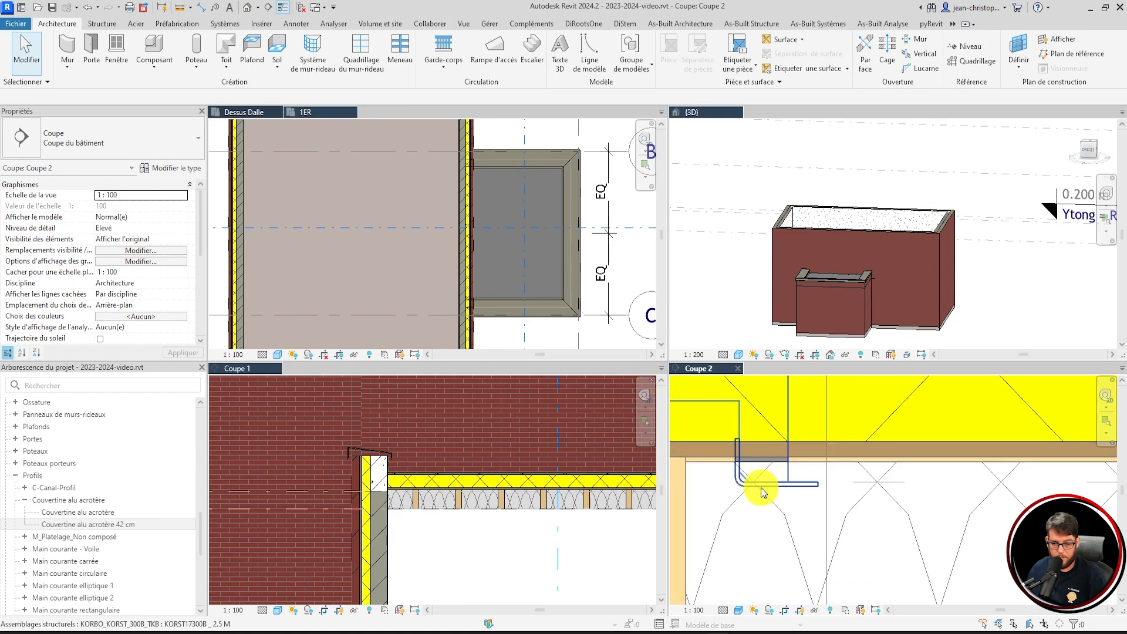
click(762, 492)
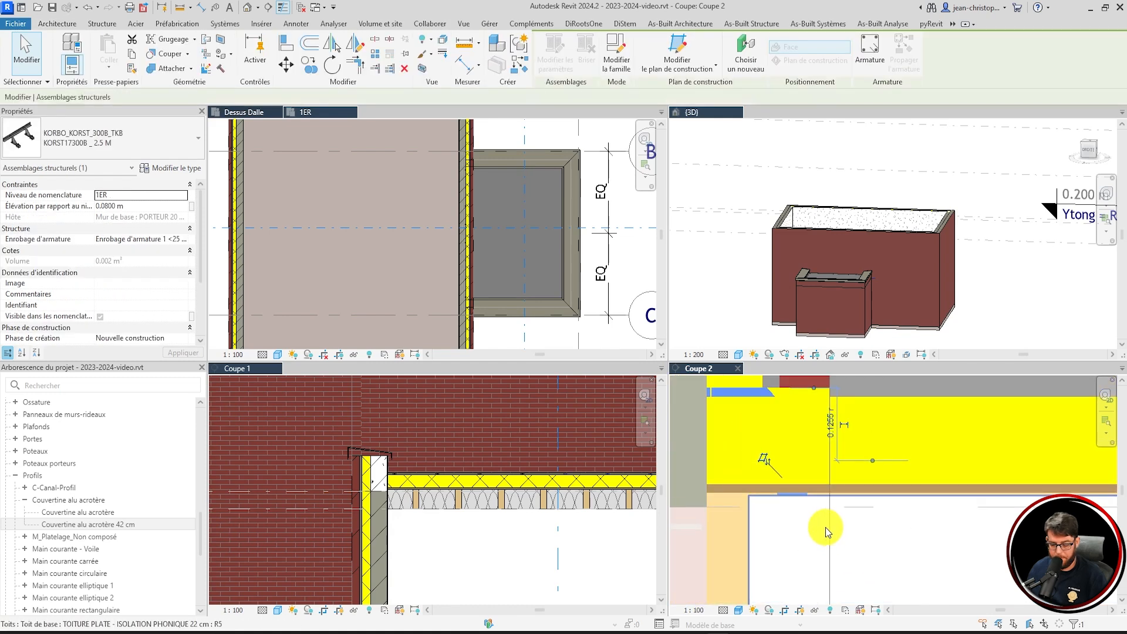
scroll(826, 527, down, 2)
key(Up)
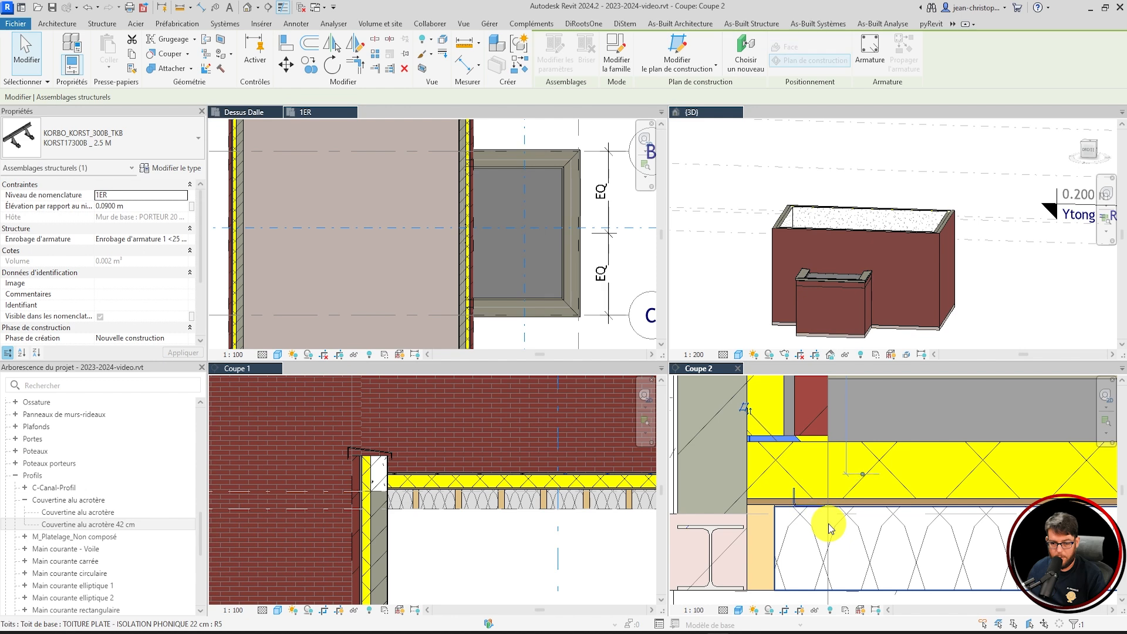
key(Up)
key(Up)
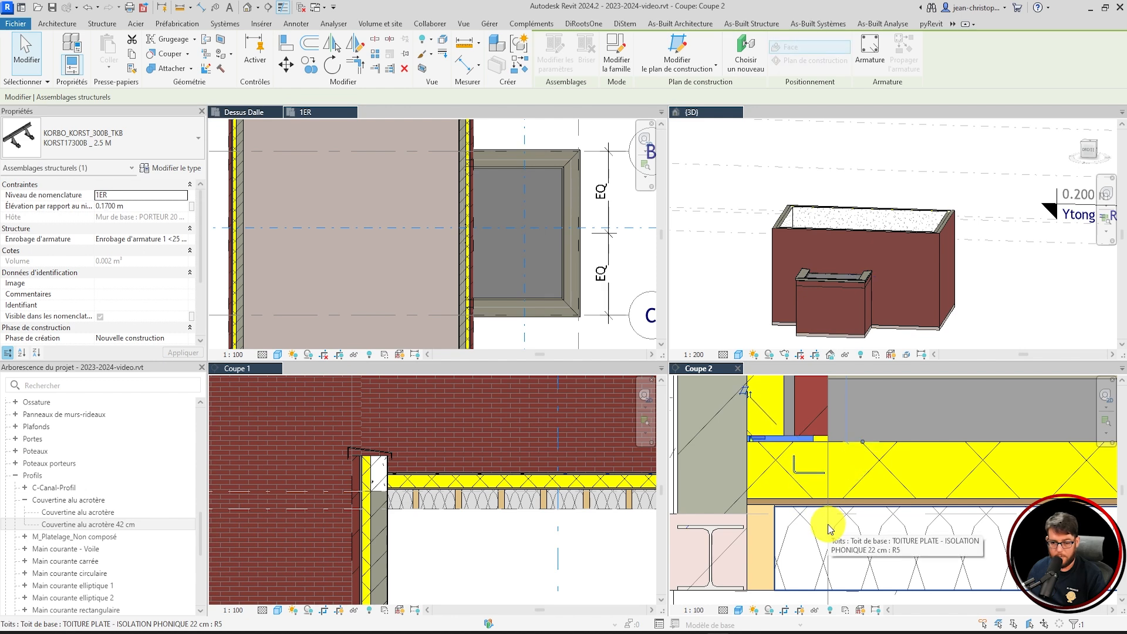
key(Up)
key(Up)
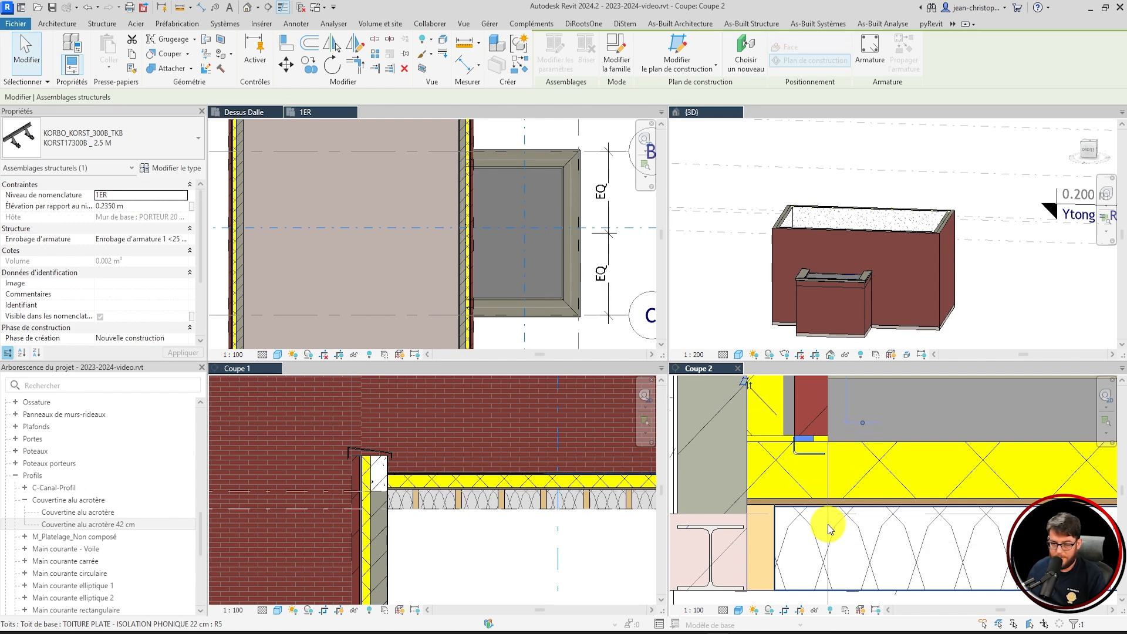
key(Up)
key(Up)
key(Up)
key(Up)
key(Up)
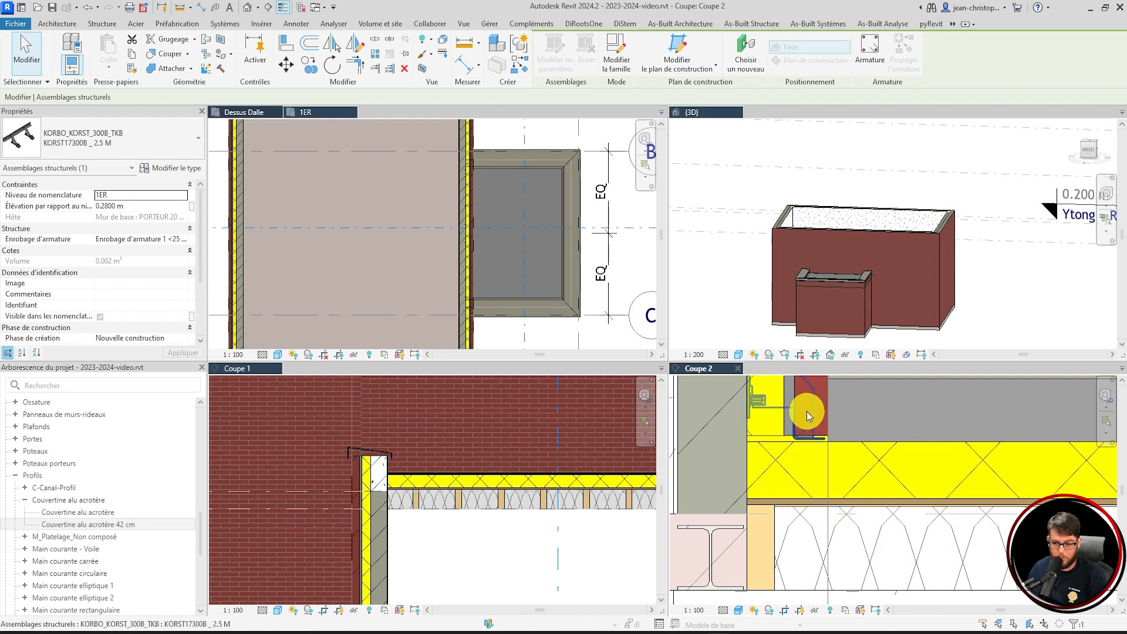
key(Escape)
scroll(809, 439, up, 3)
scroll(809, 439, up, 2)
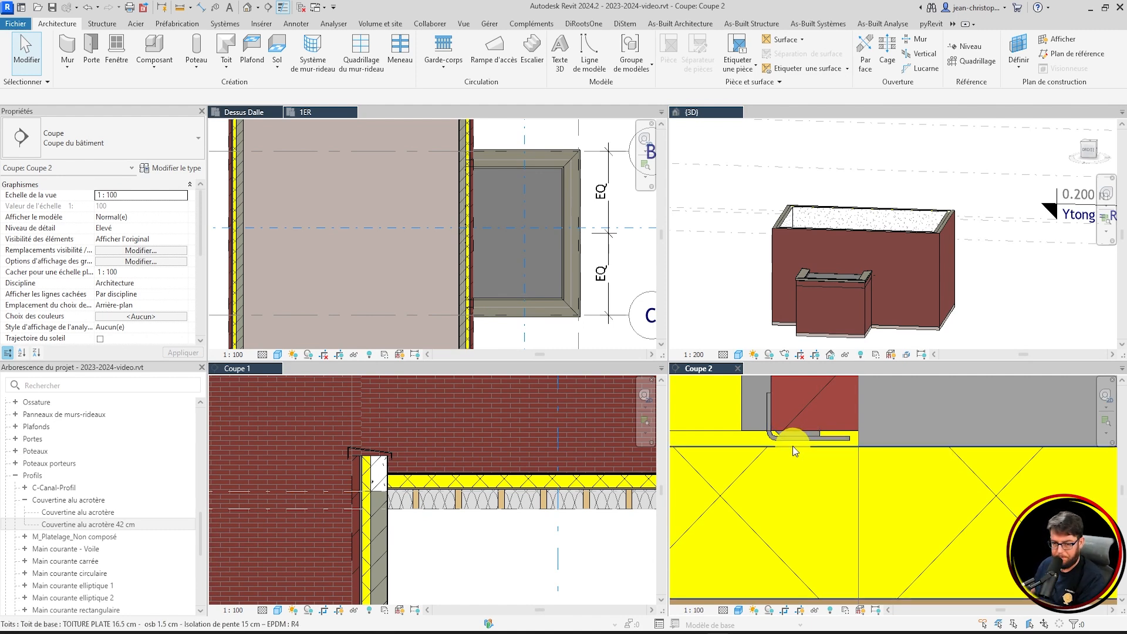
scroll(802, 446, down, 1)
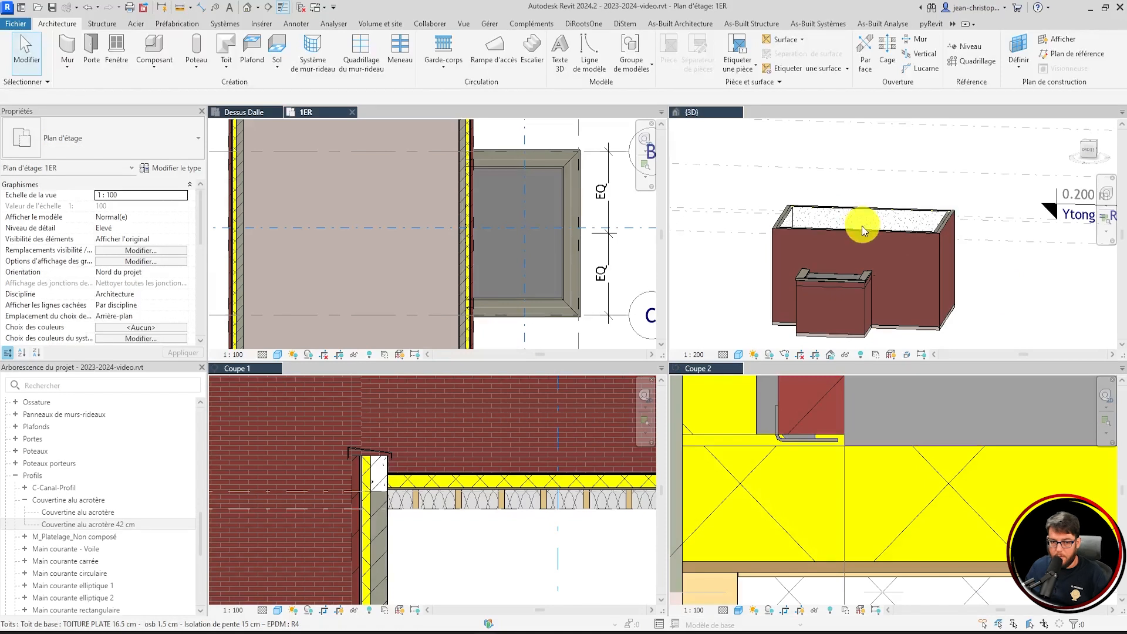
- Make the 0.15 m Isolant/Vide layer variable in the assembly of the EPDM roof's type
click(600, 246)
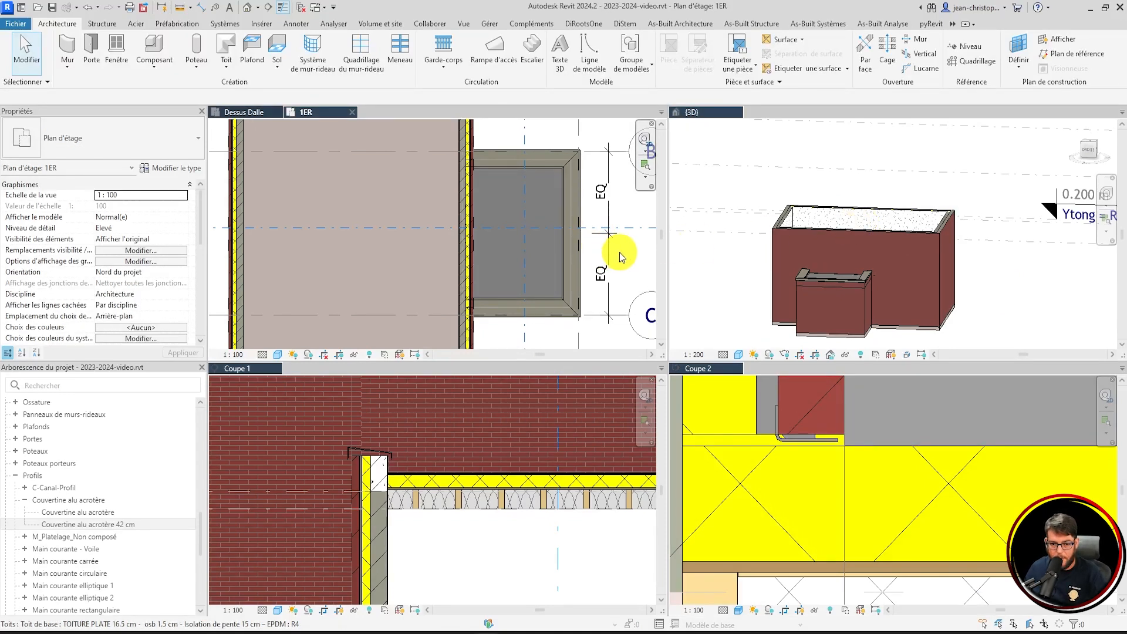
click(879, 452)
click(879, 456)
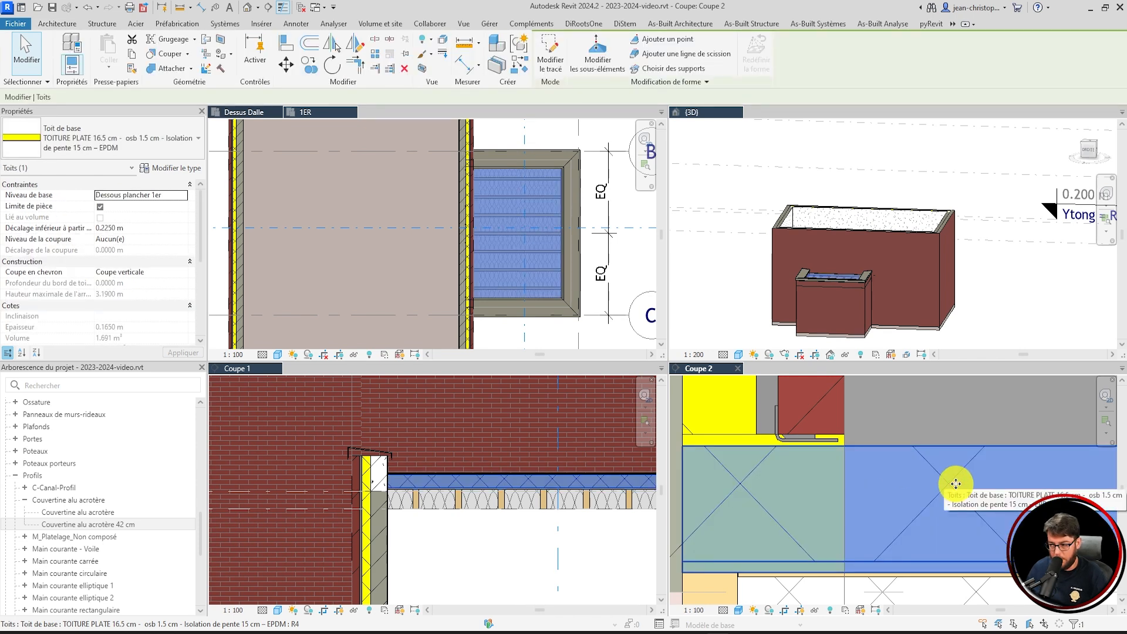
click(149, 168)
click(778, 244)
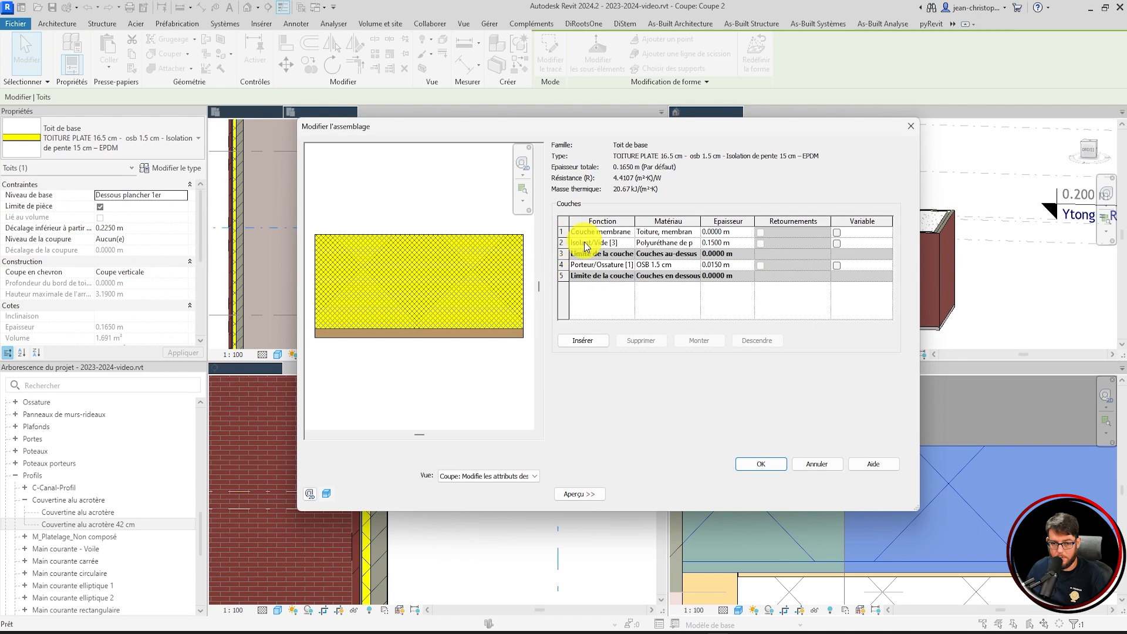
click(838, 243)
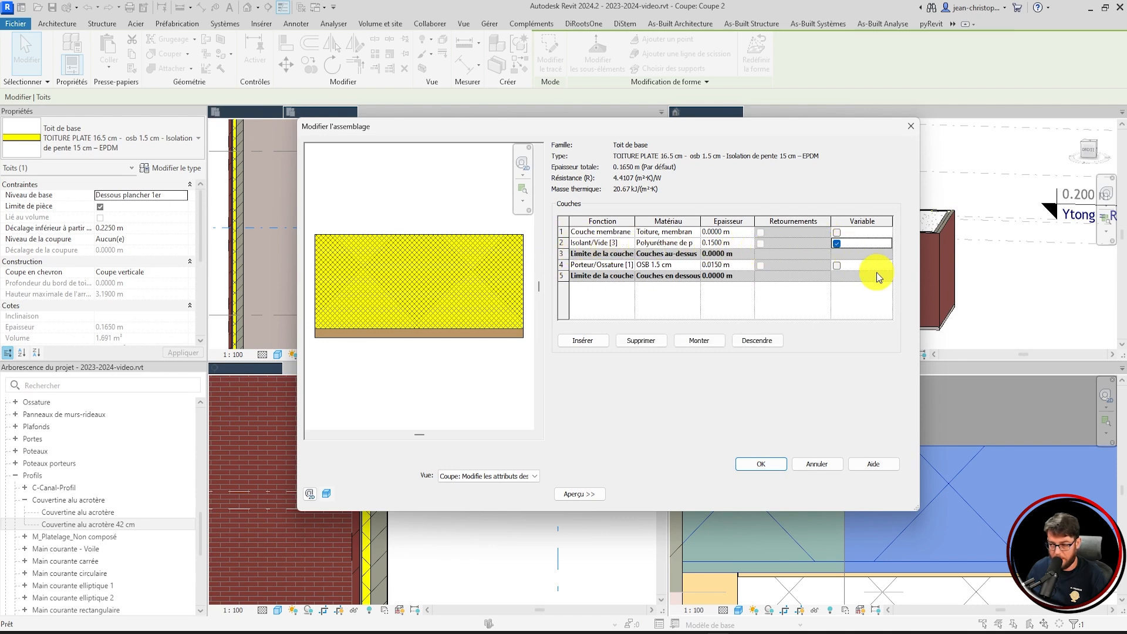
click(763, 463)
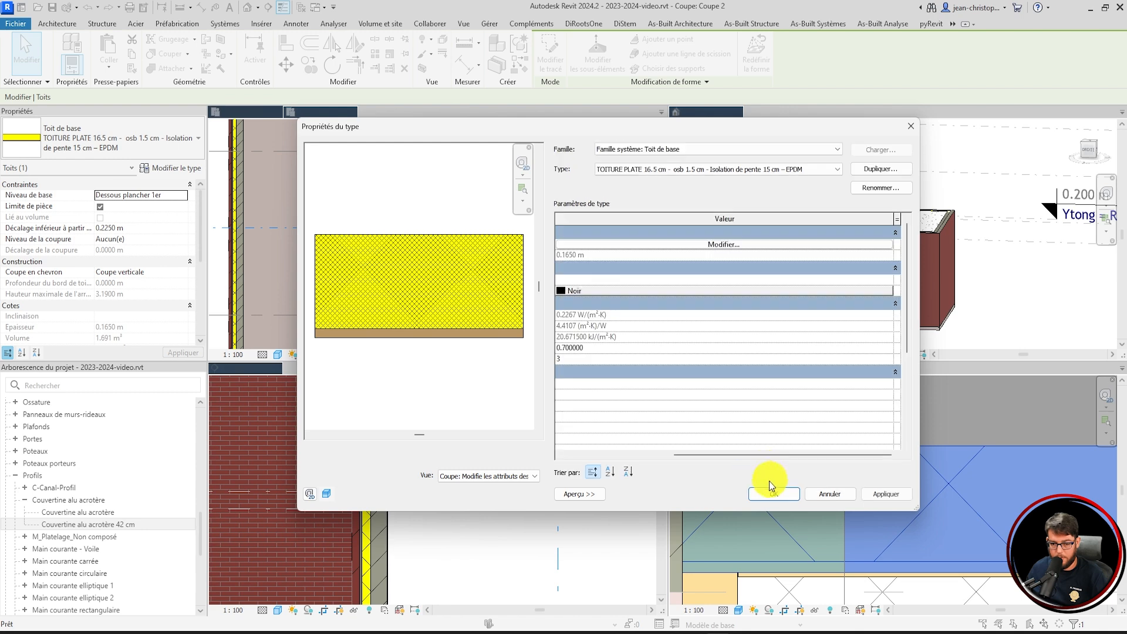
click(769, 494)
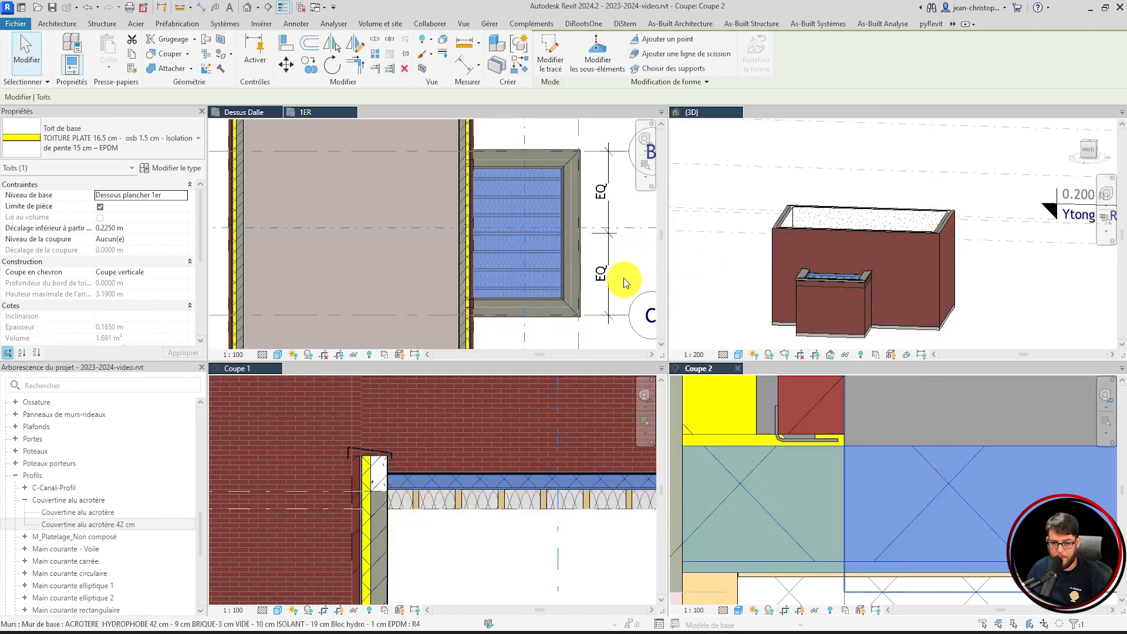
- Temporarily isolate the selected EPDM roof in the 1ER floor plan
scroll(537, 245, up, 1)
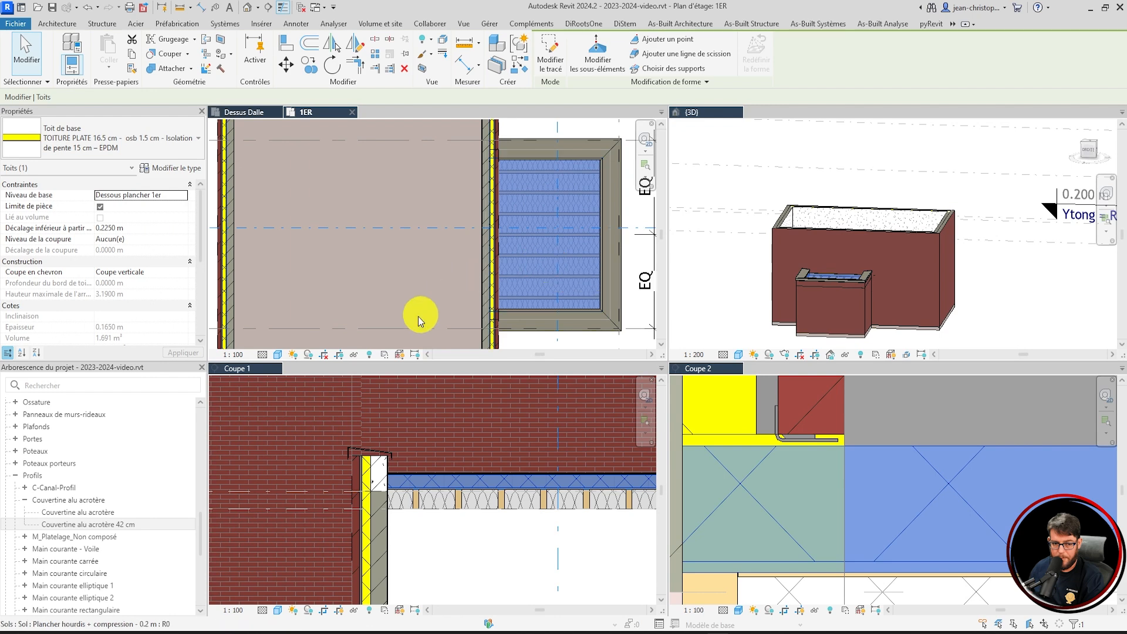
click(351, 356)
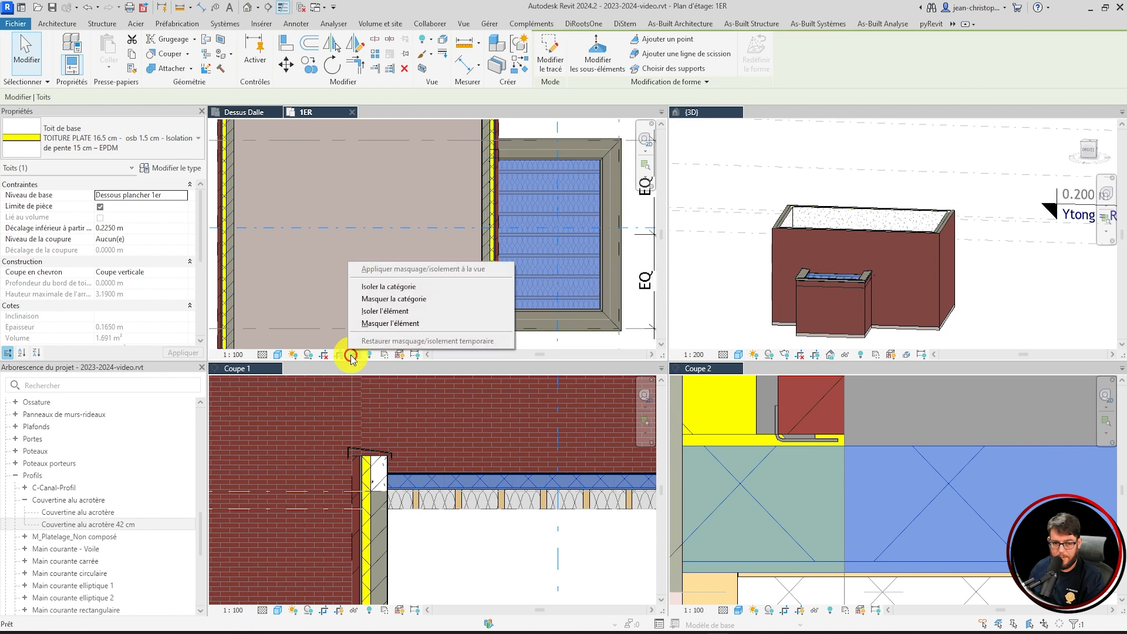
click(400, 312)
click(433, 239)
scroll(395, 239, down, 3)
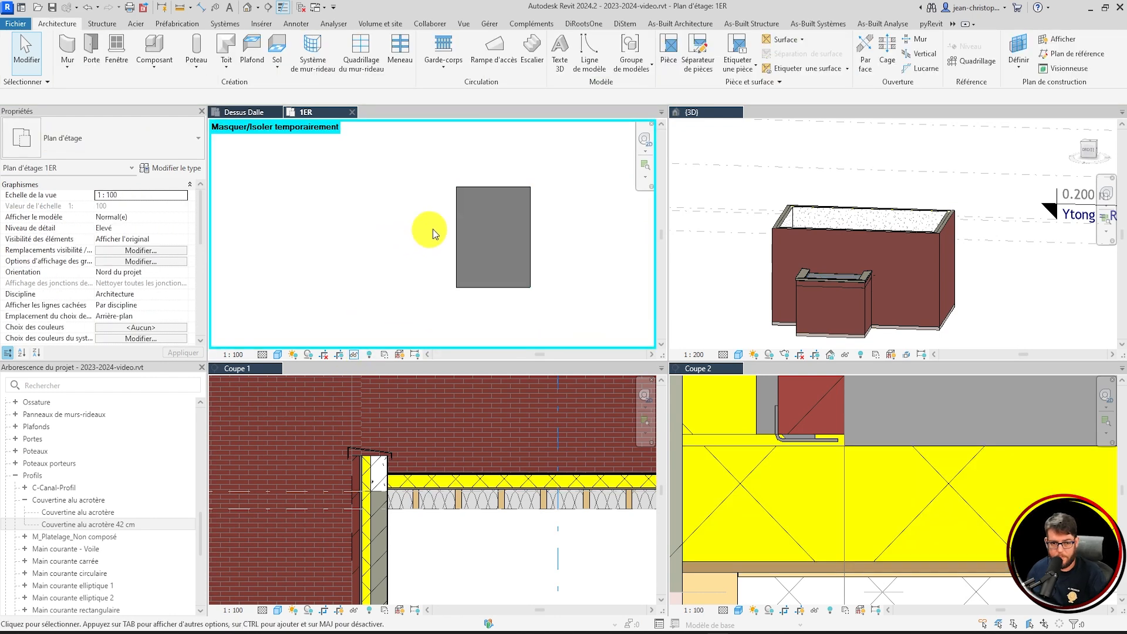
- Place aligned dimensions for the length and the width of the isolated roof, beside it and above it
scroll(467, 189, up, 1)
key(d)
key(i)
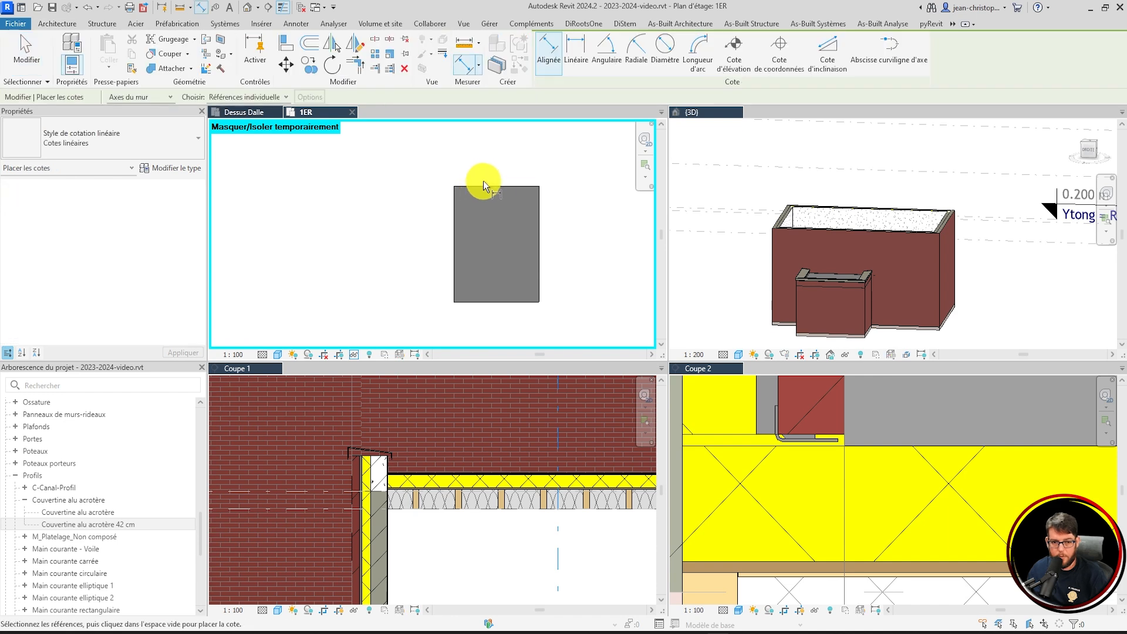
click(483, 185)
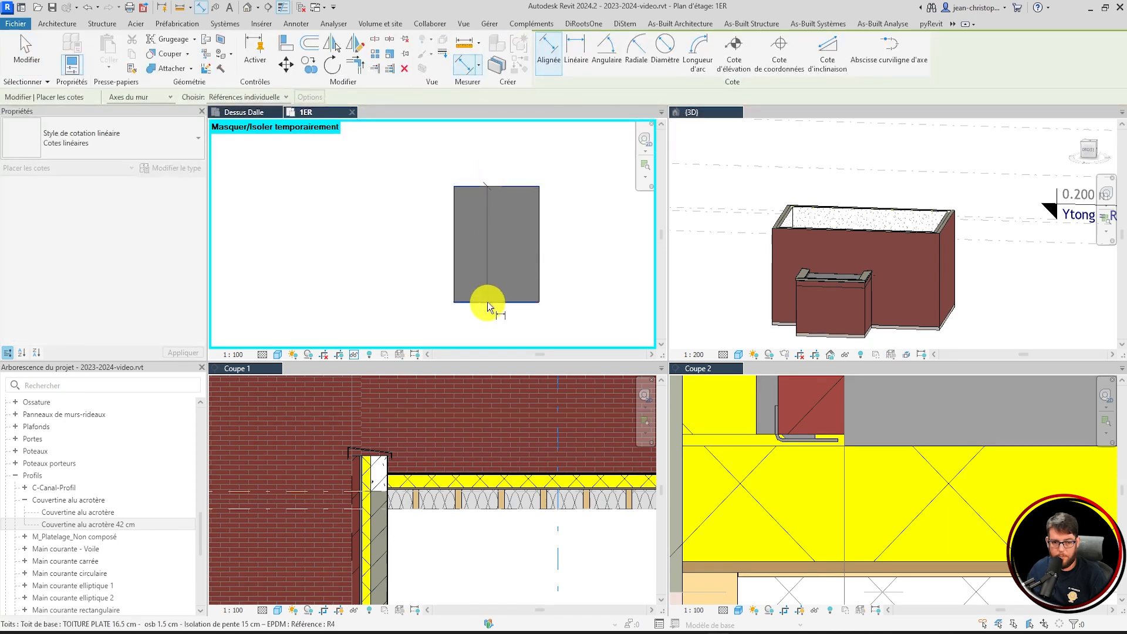
click(487, 302)
click(583, 305)
click(542, 220)
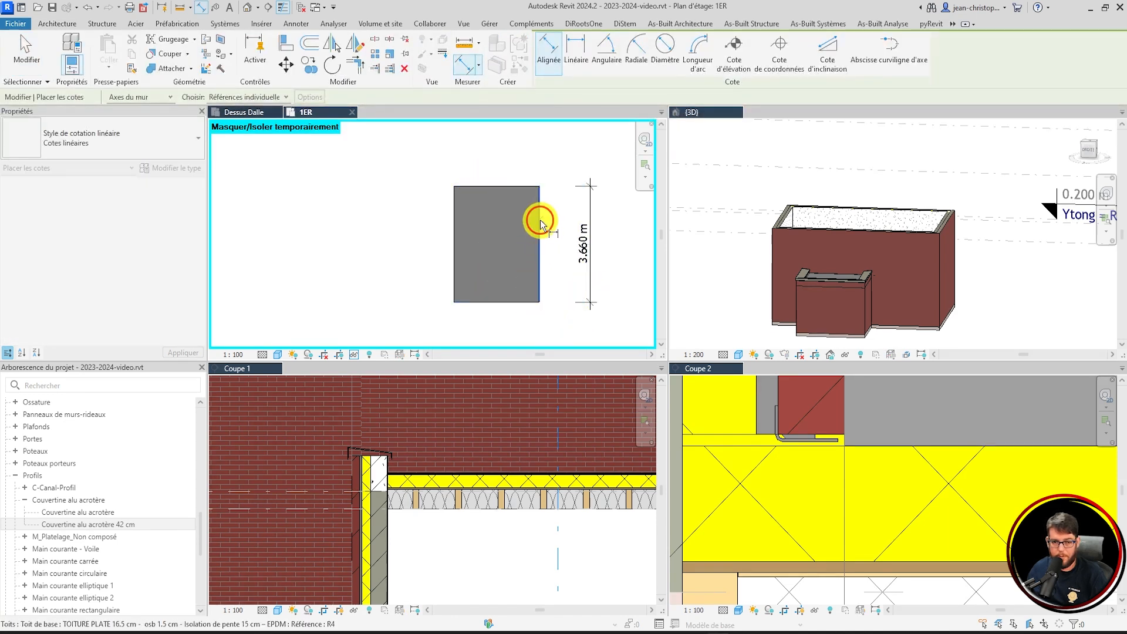
click(460, 228)
click(466, 151)
key(Escape)
key(Escape)
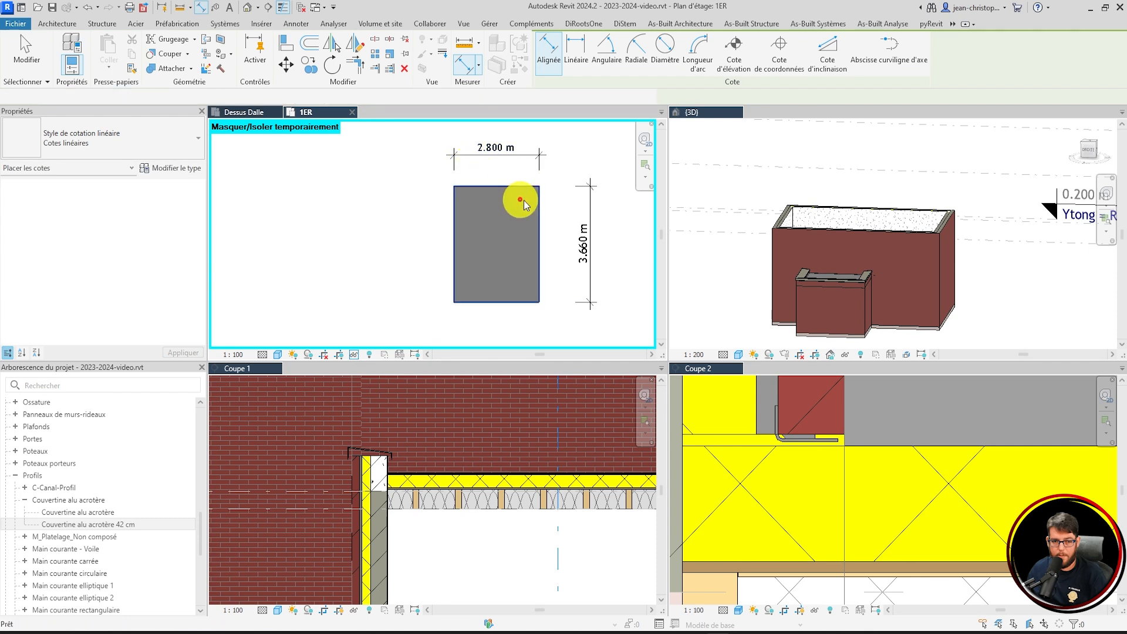
- Start modifying the sub-elements of the isolated EPDM roof, check its corner points and use Plan supérieur as the elevation base
click(535, 241)
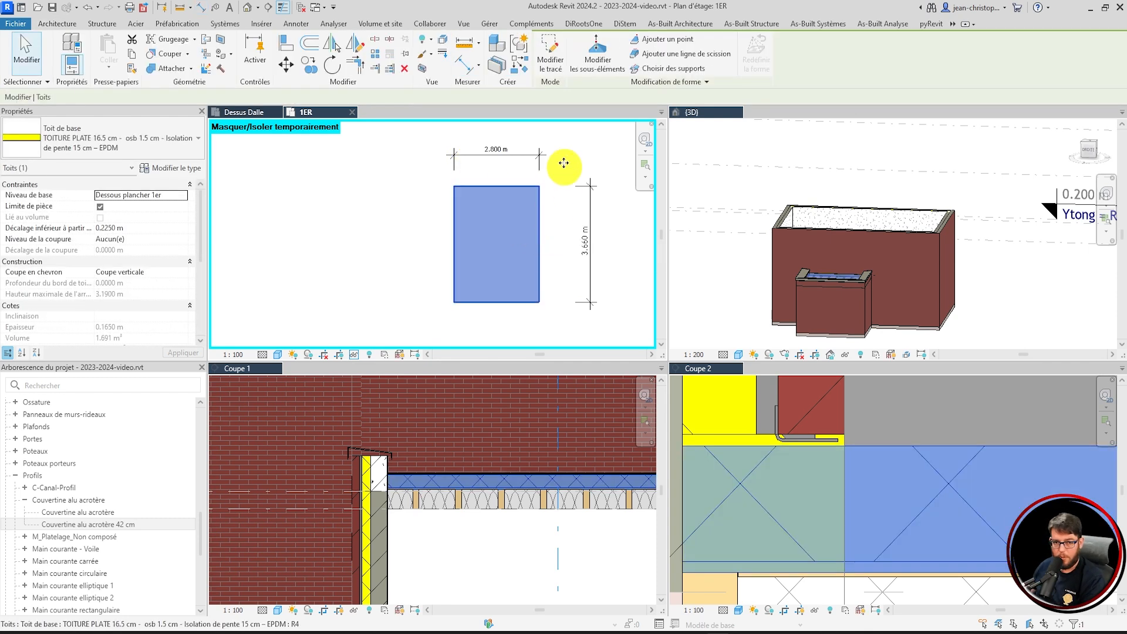
click(601, 54)
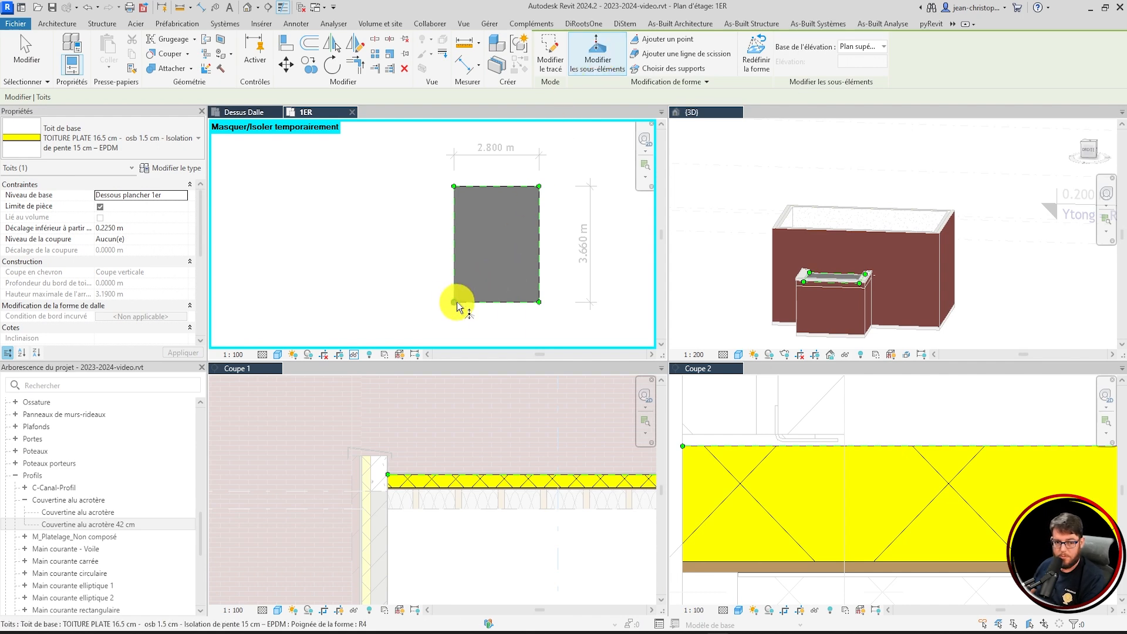
click(539, 303)
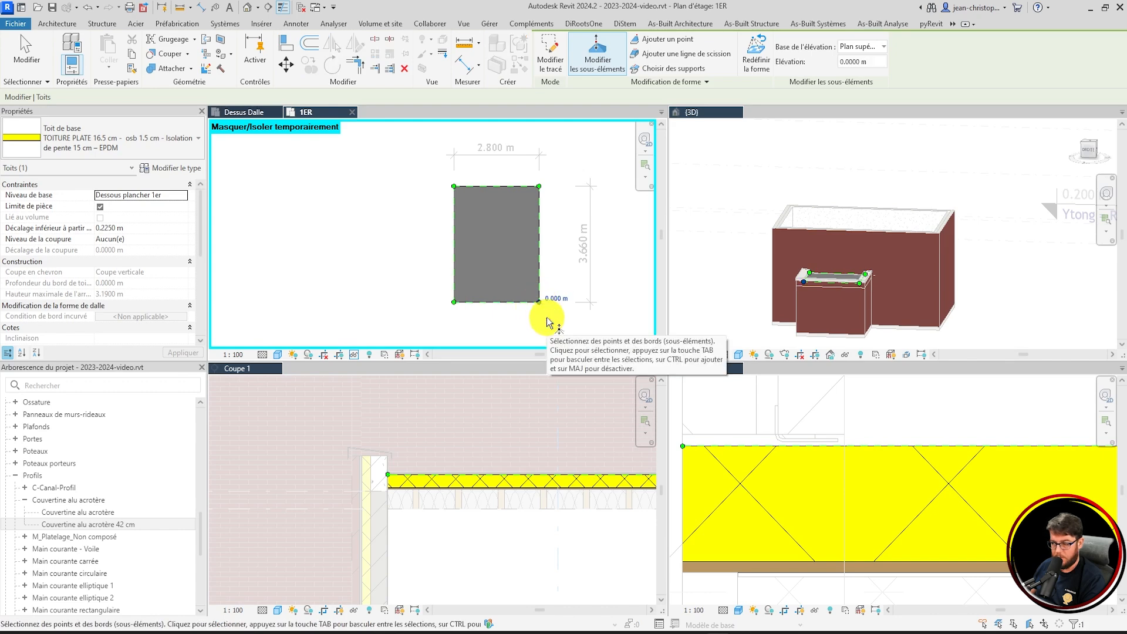
click(456, 304)
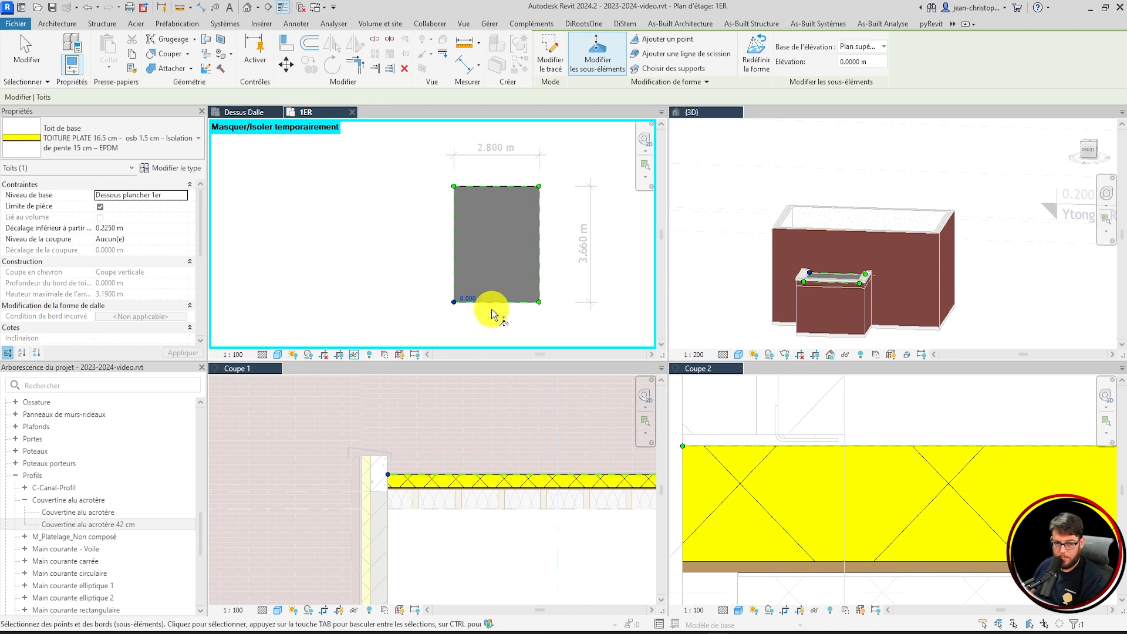
click(540, 187)
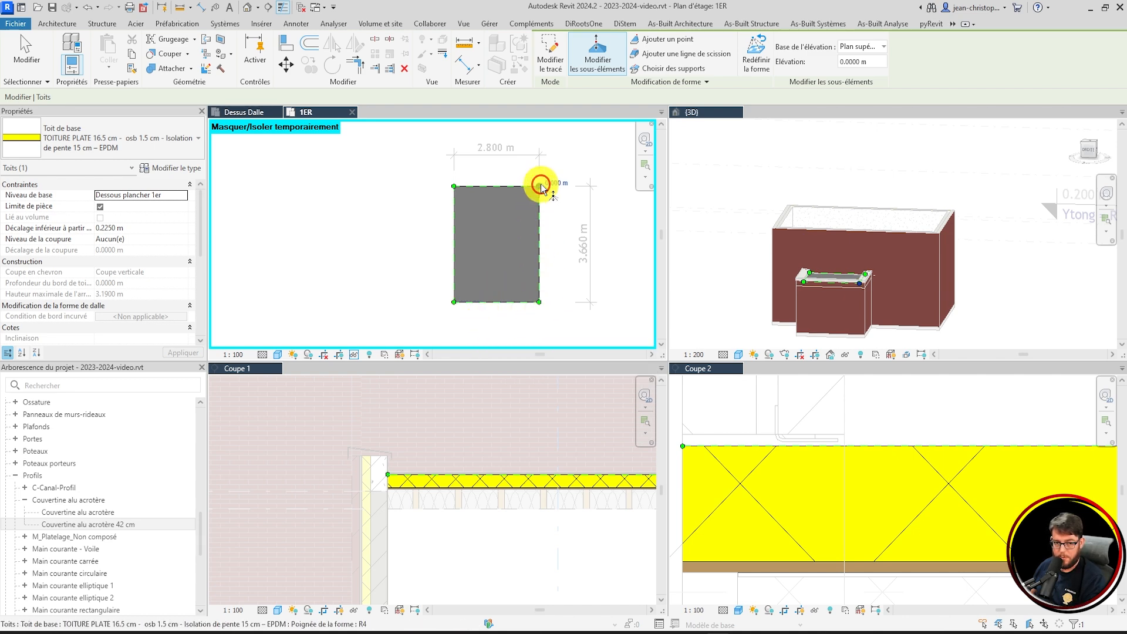
click(539, 302)
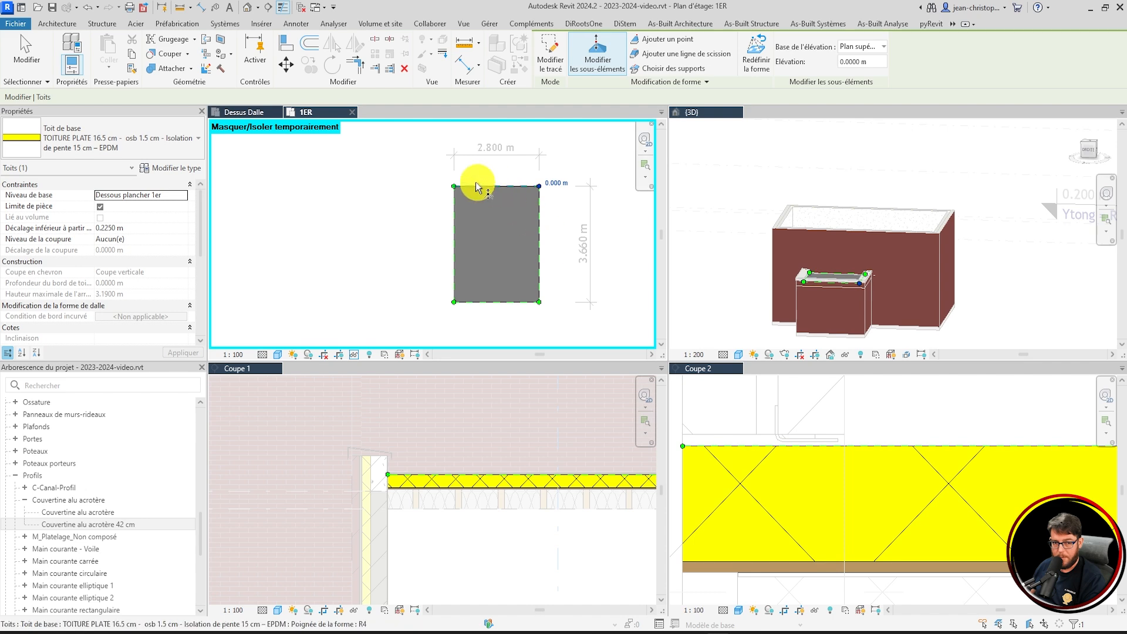
click(454, 187)
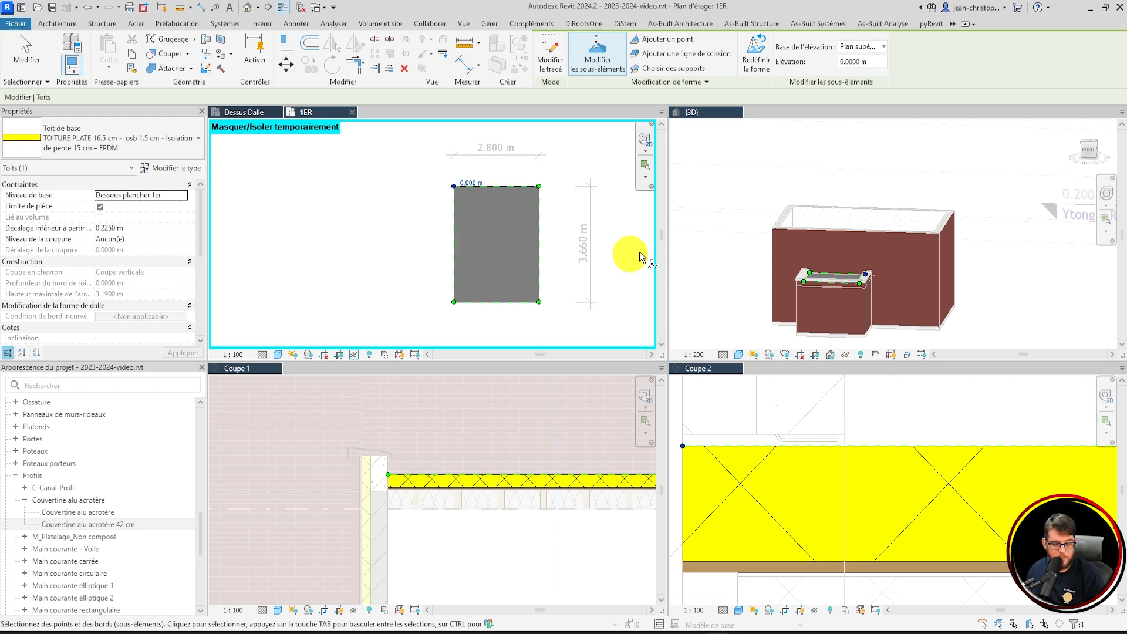
click(879, 49)
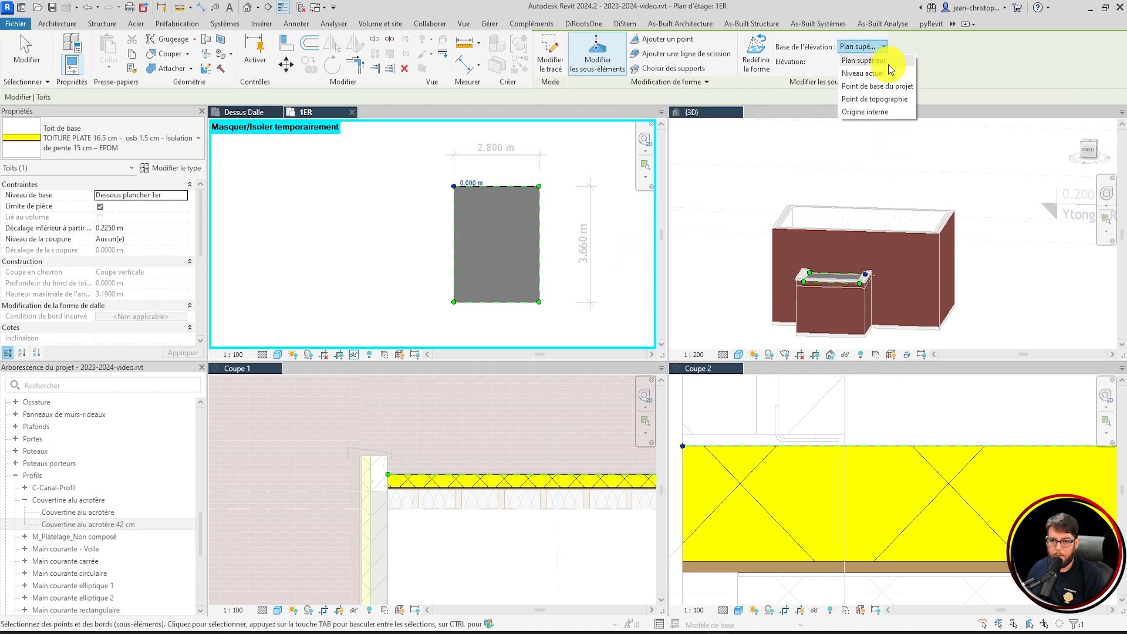
click(895, 63)
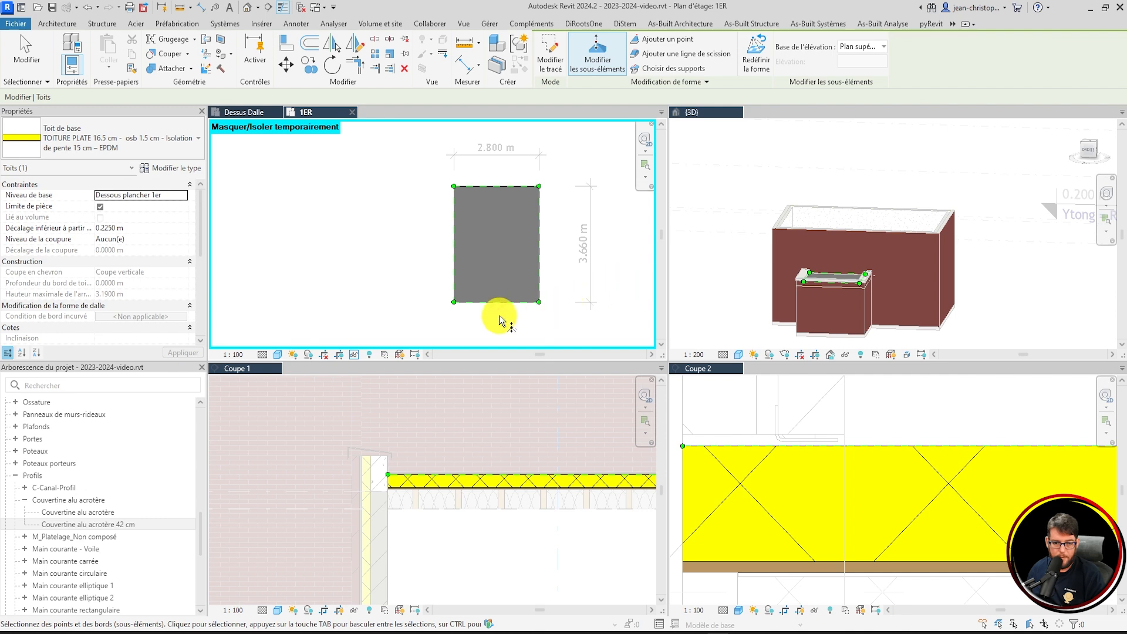
- Set the elevation of the roof's lower-left corner point in the floor plan to 42
scroll(505, 320, up, 3)
scroll(519, 322, down, 2)
click(447, 297)
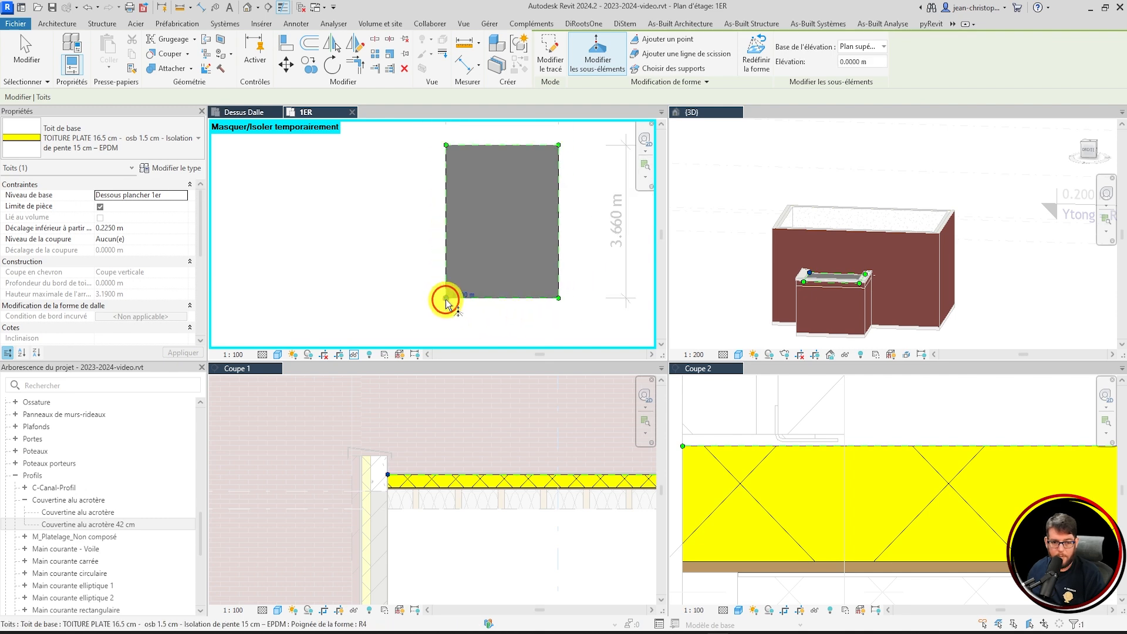
click(464, 294)
text(42)
key(Return)
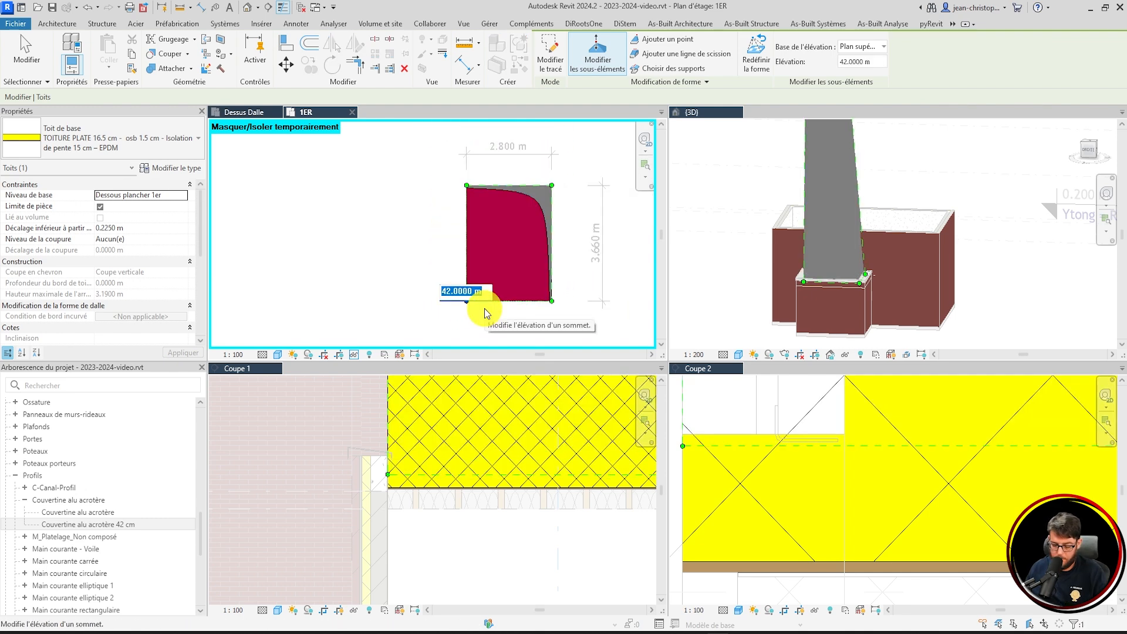
- Correct the elevation of the roof's lower-left corner point with the formula =2.8*0.015
text(=2.)
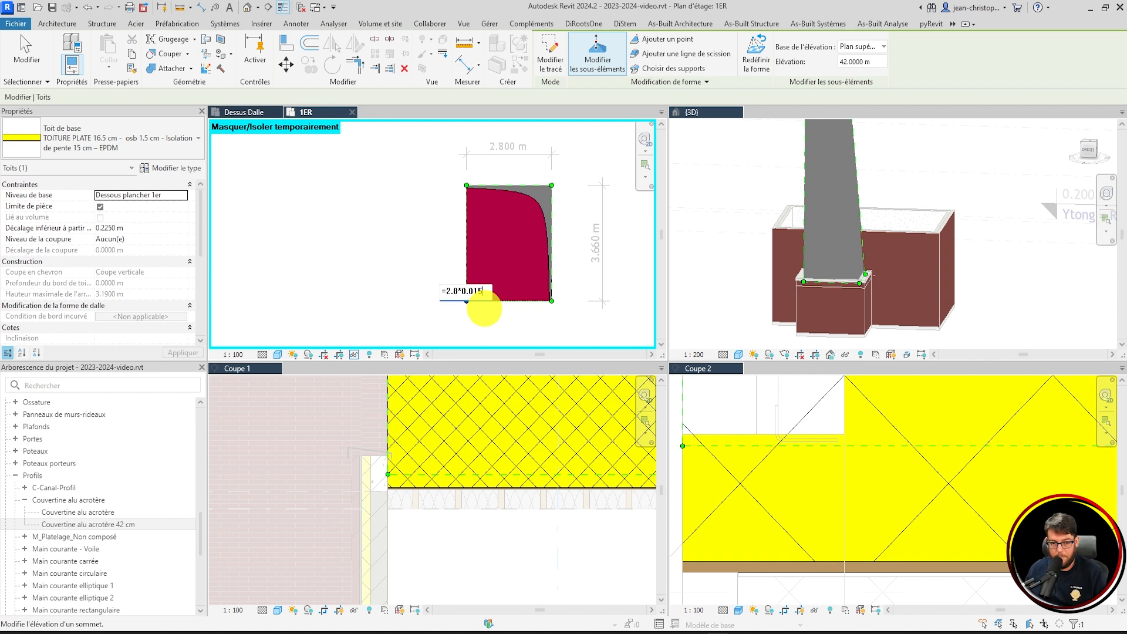
text(8*0.015)
key(Return)
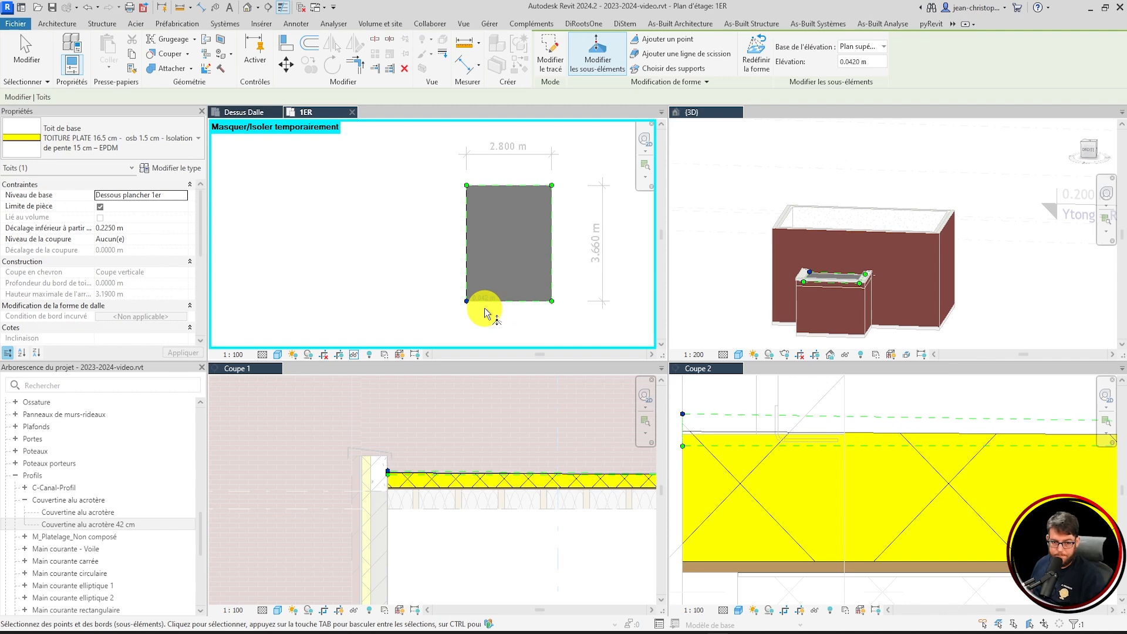
- Set the elevation of the roof's upper-right corner point with the formula =3.66*0.015
click(552, 185)
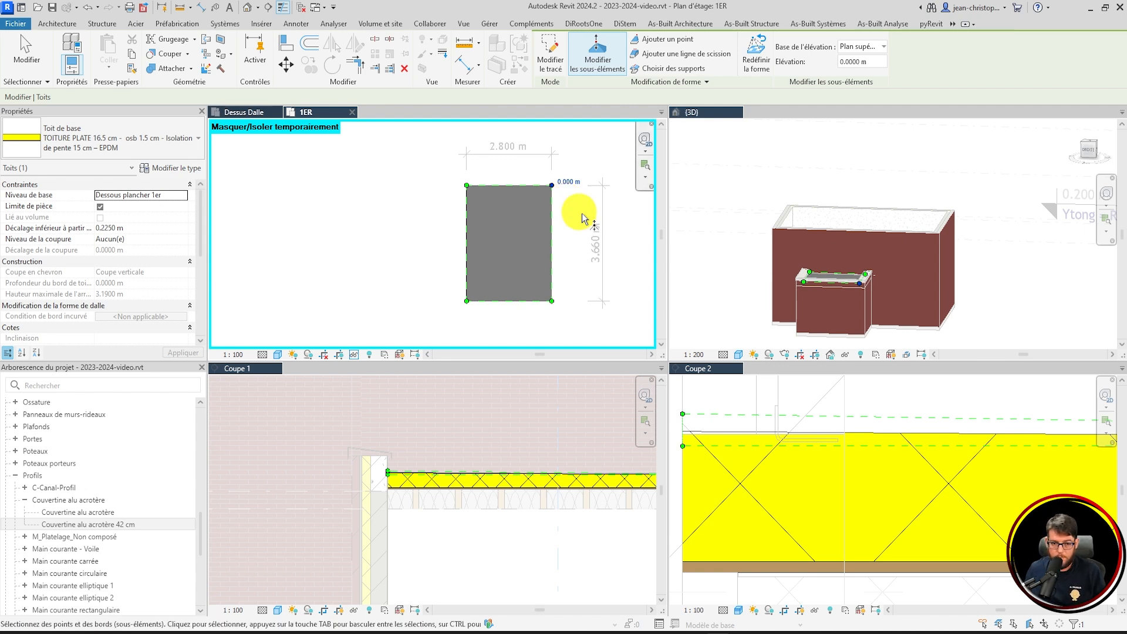
click(573, 180)
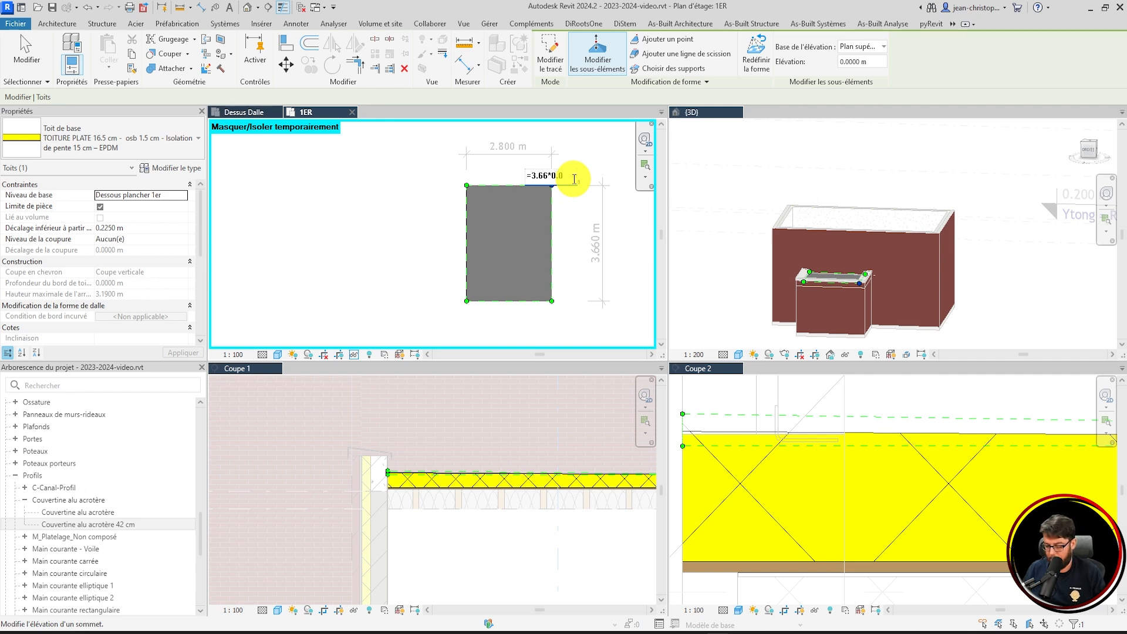
key(Return)
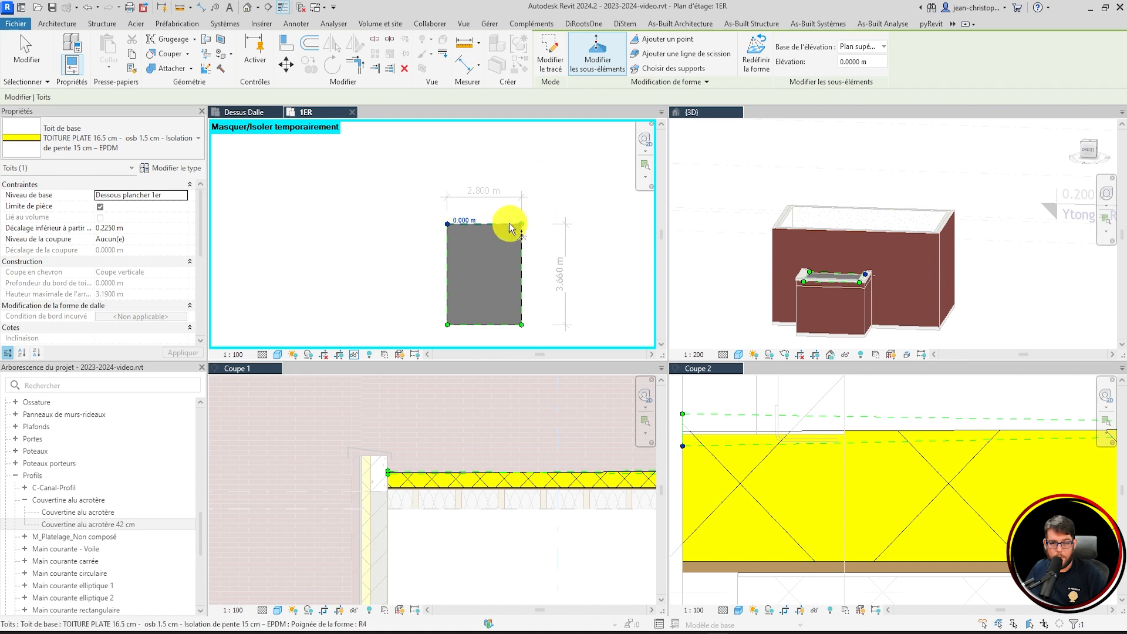
- Set the elevation of the roof's upper-left corner point with the formula =0.055+2.8*0.015
click(470, 224)
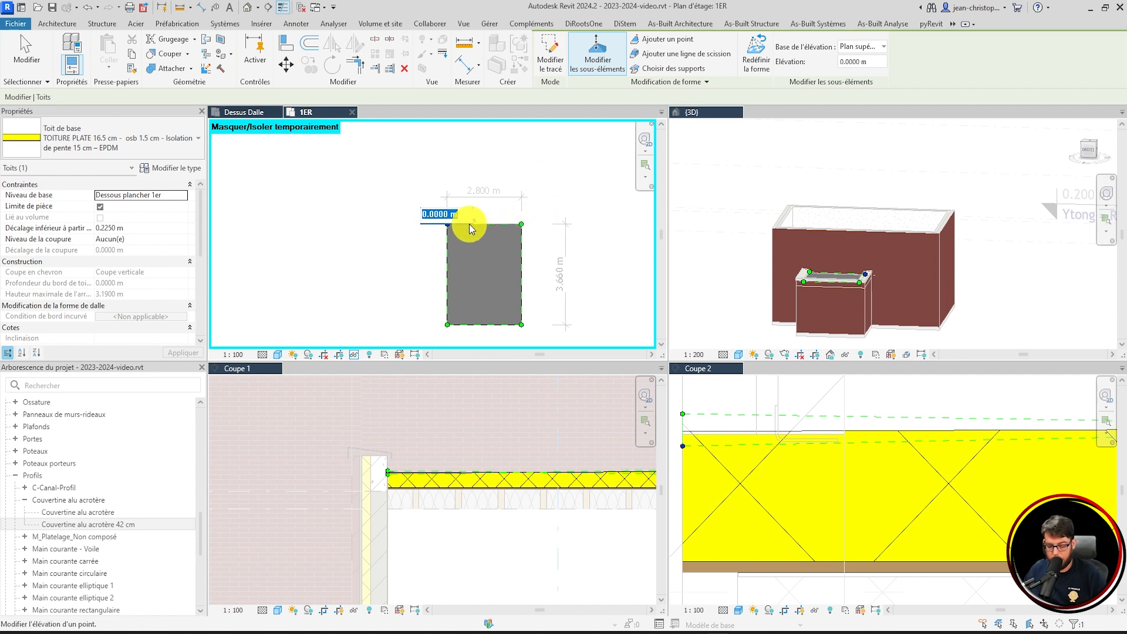
text(=0.055)
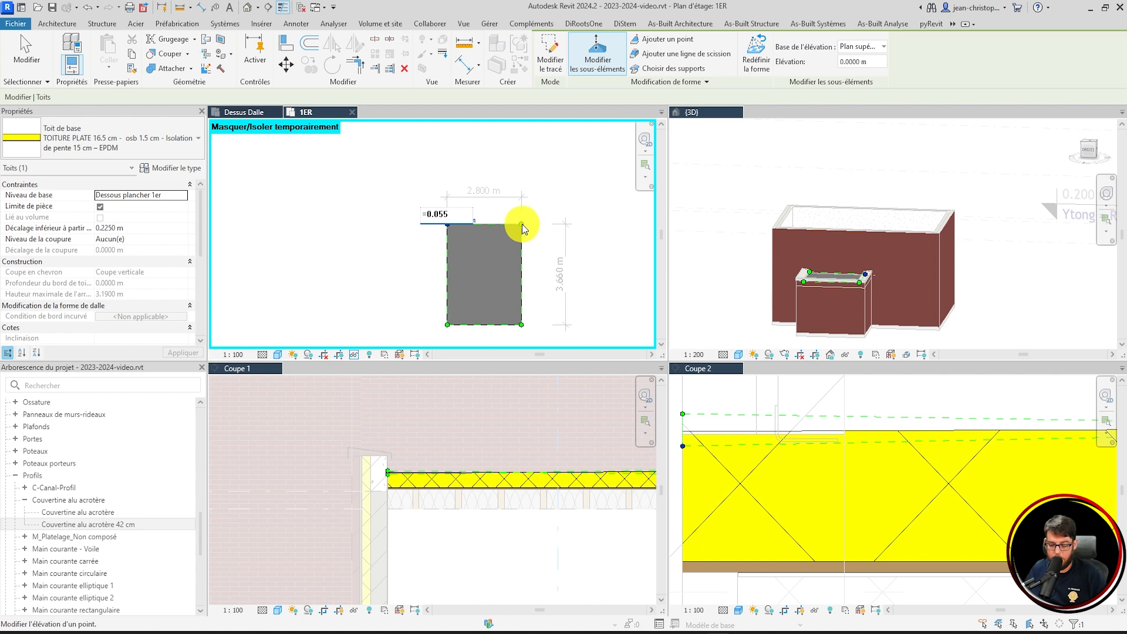
text(+)
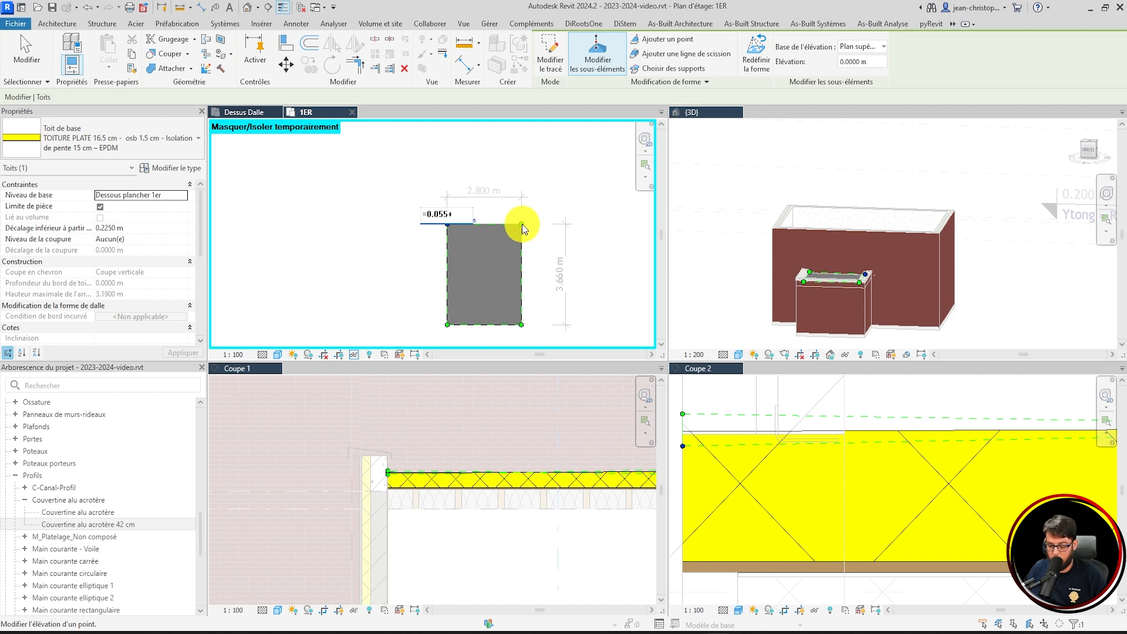
text(0.8)
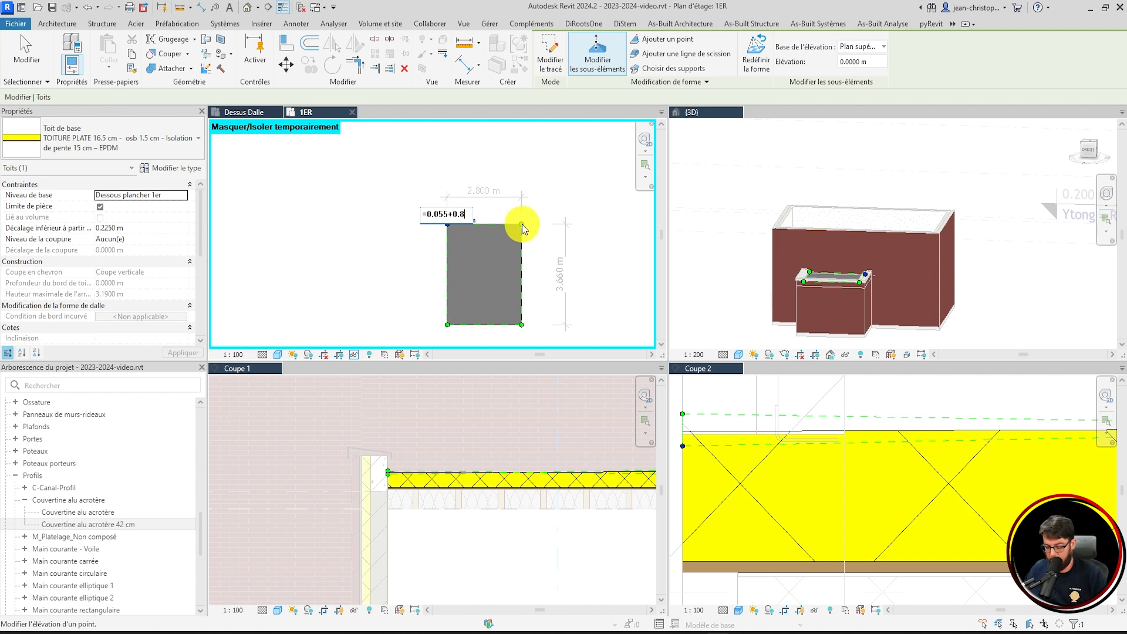
key(BackSpace)
key(BackSpace)
key(BackSpace)
text(2.)
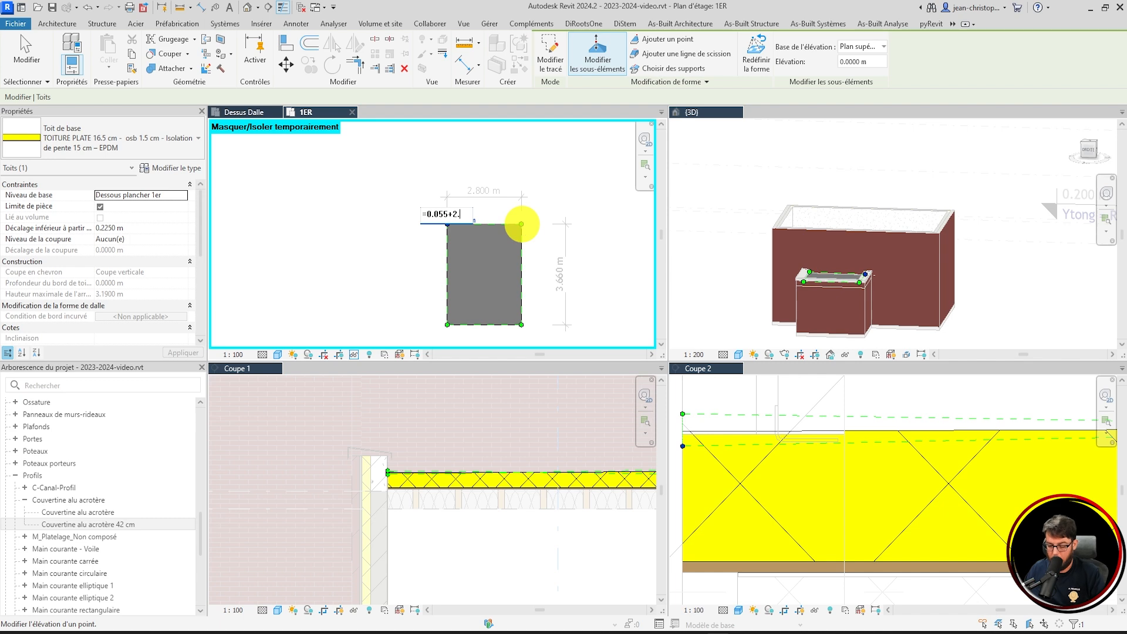
text(8*0.015)
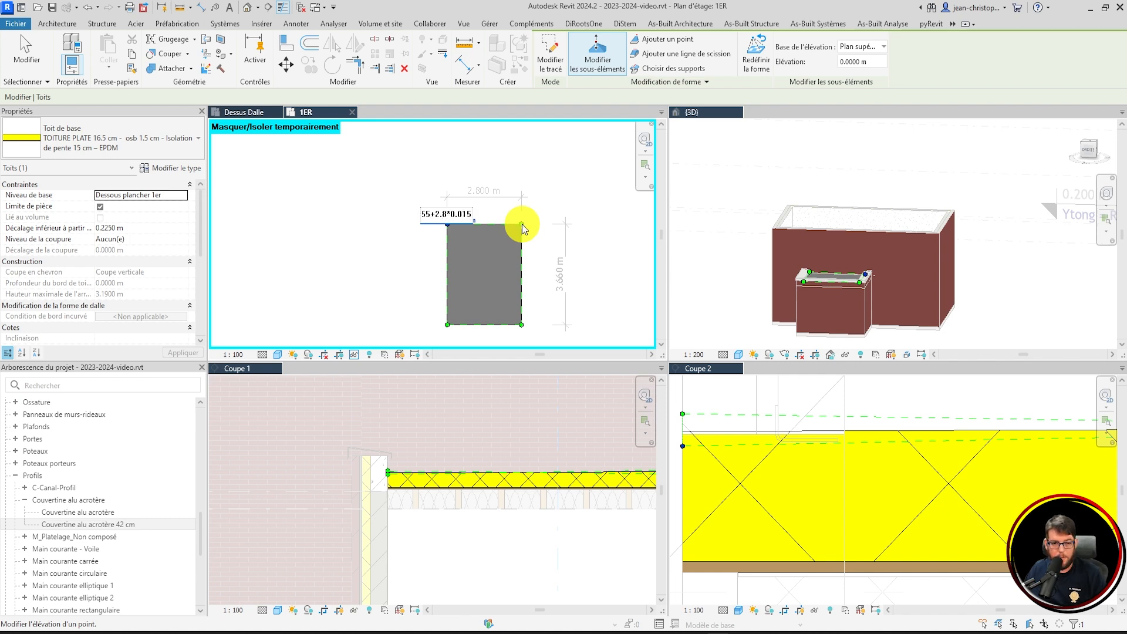
key(Return)
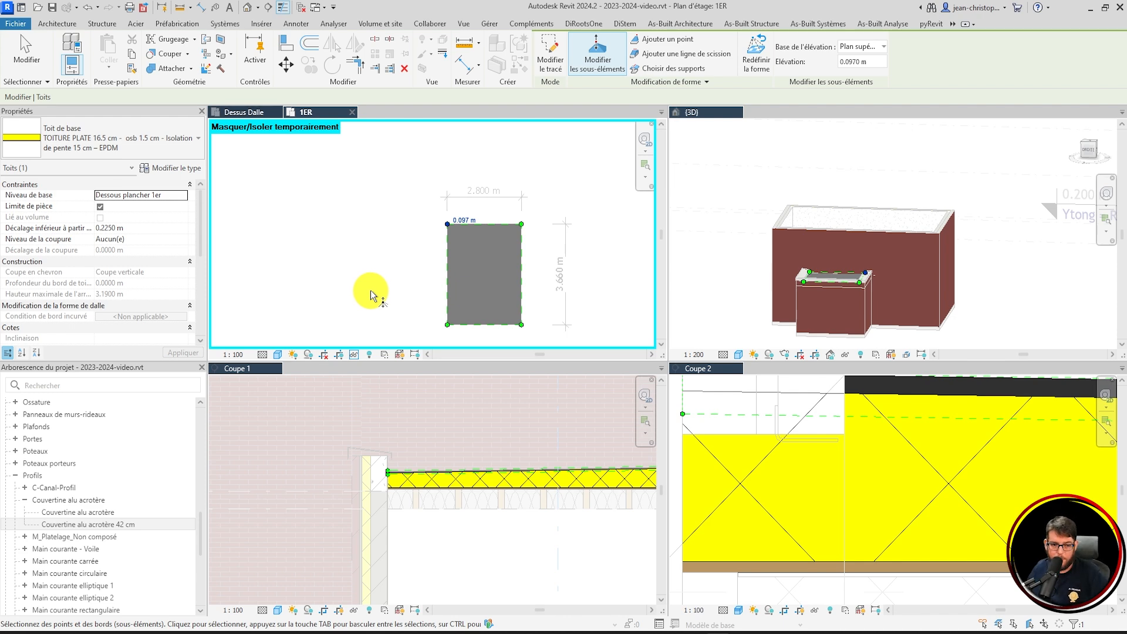
- Reset the temporary isolation in the 1ER floor plan and finish editing the roof's shape
click(355, 355)
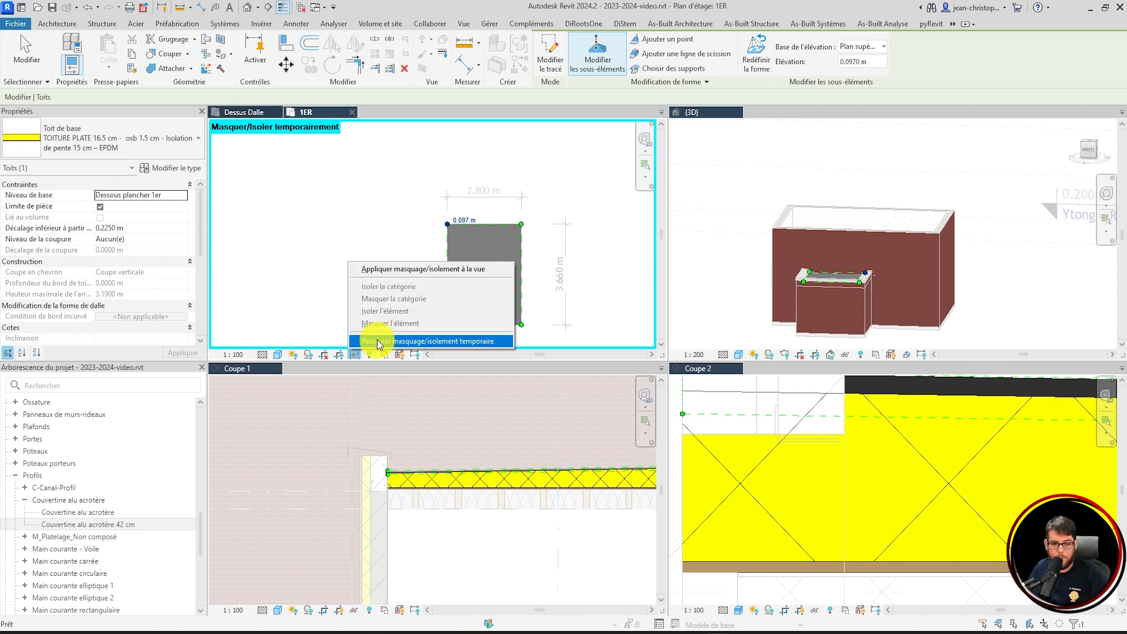
click(378, 342)
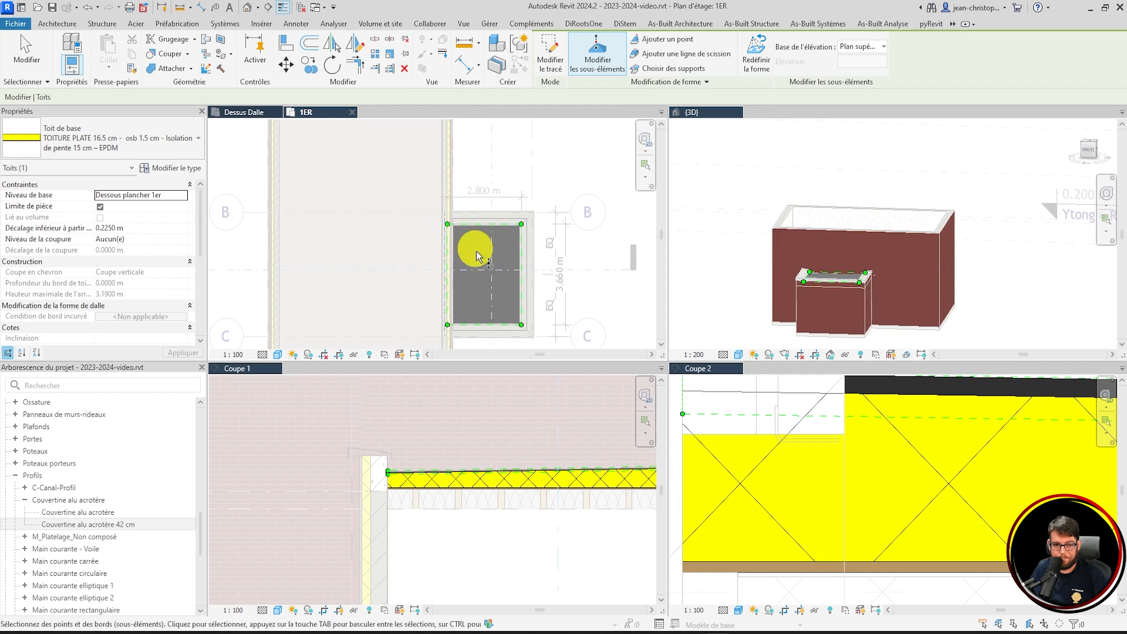
click(567, 163)
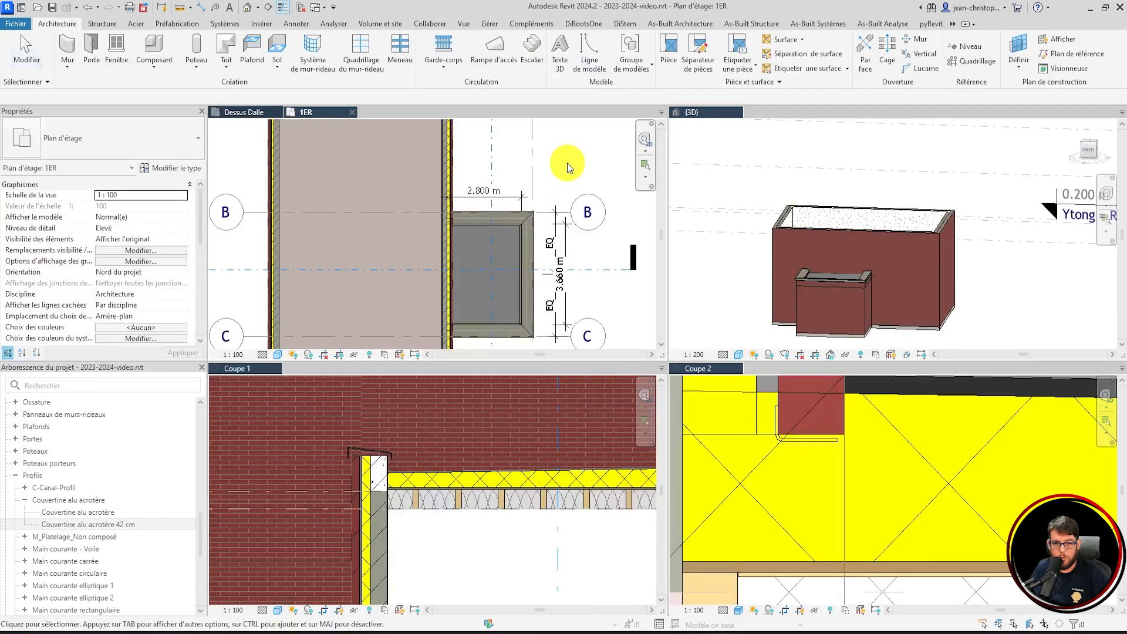
- Place a slope dimension above the sloping top edge of the EPDM roof in the Coupe 1 section
scroll(554, 161, down, 2)
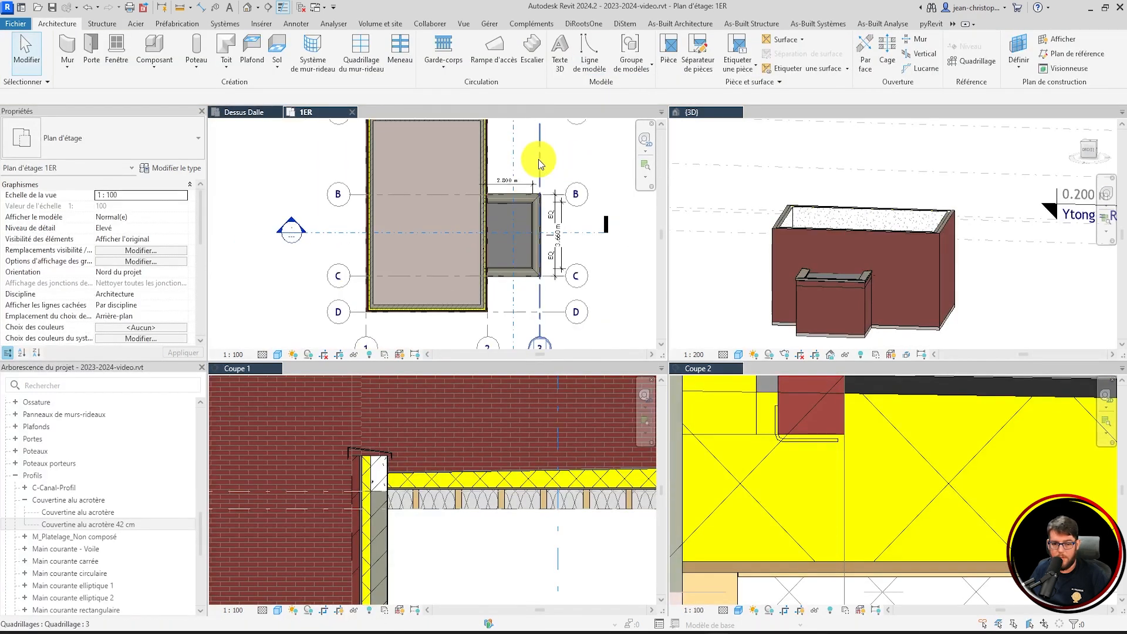
scroll(378, 460, down, 3)
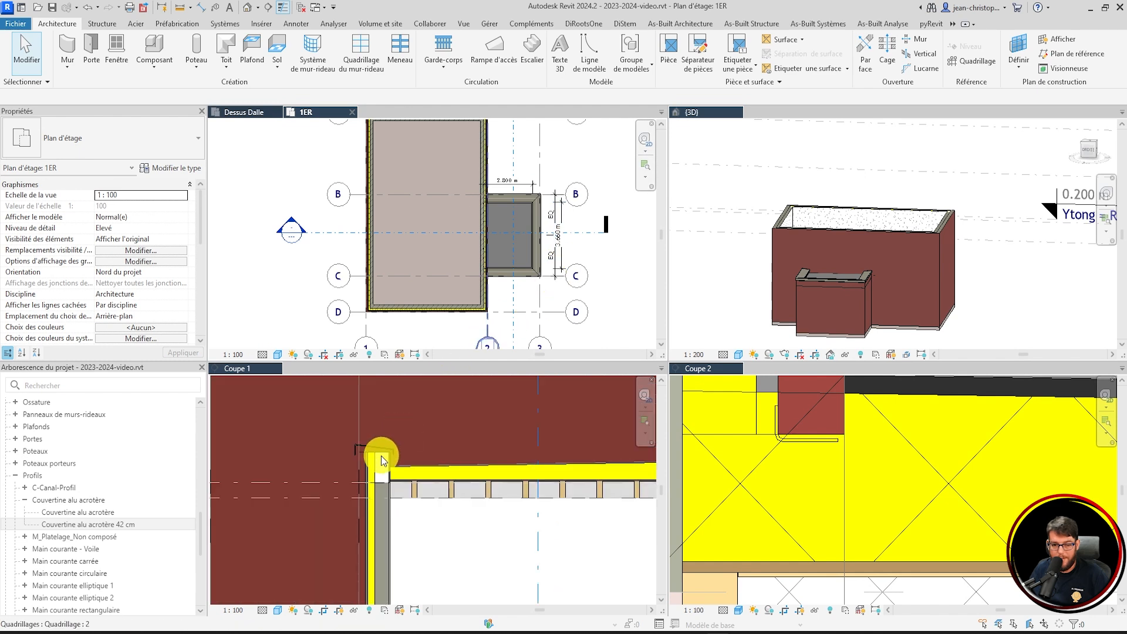
scroll(523, 458, down, 2)
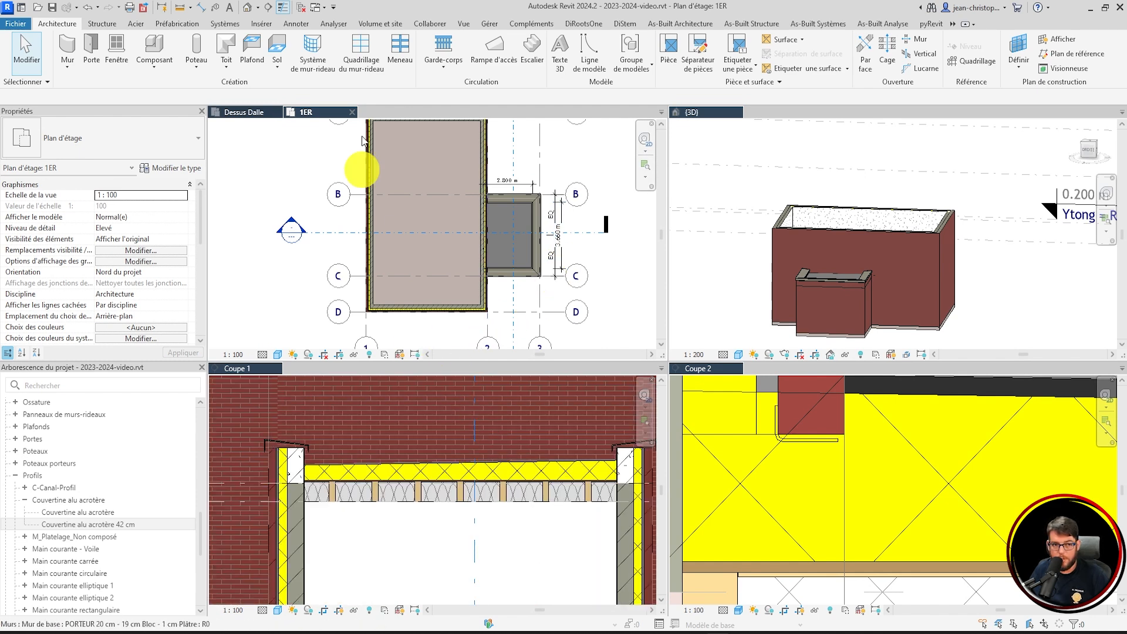
click(297, 24)
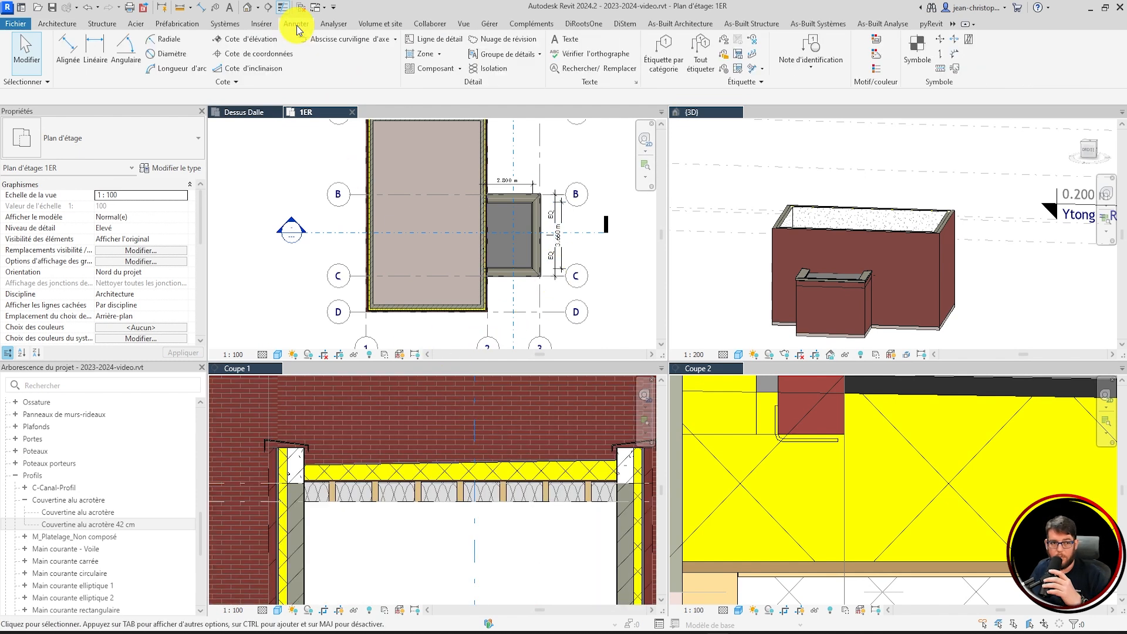
click(270, 69)
scroll(425, 461, up, 4)
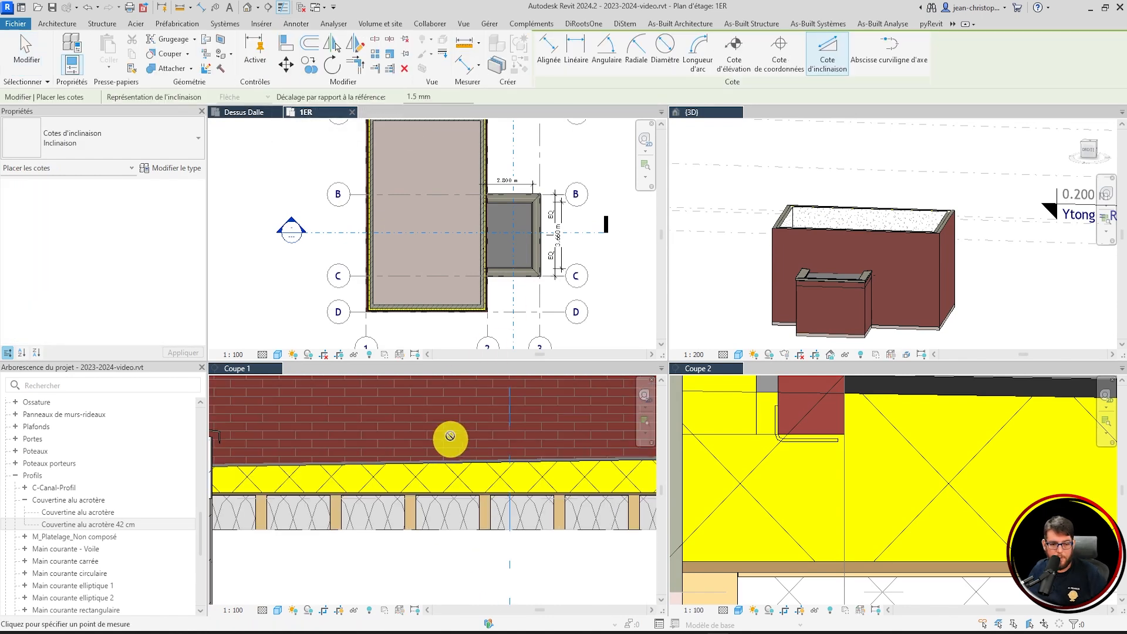
click(441, 461)
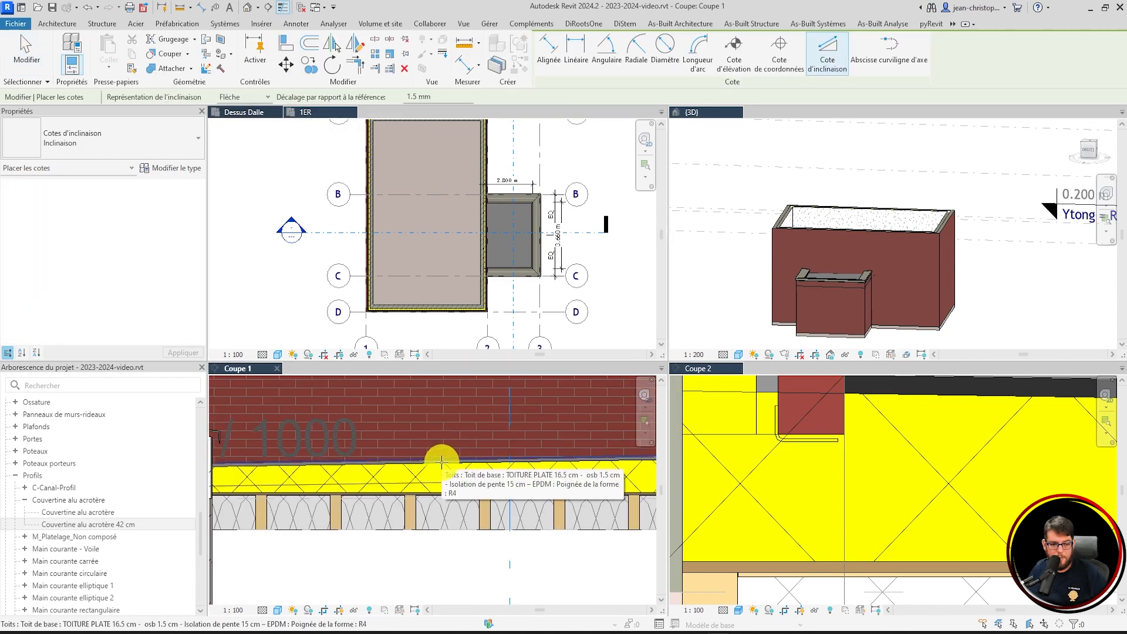
key(Tab)
key(Tab)
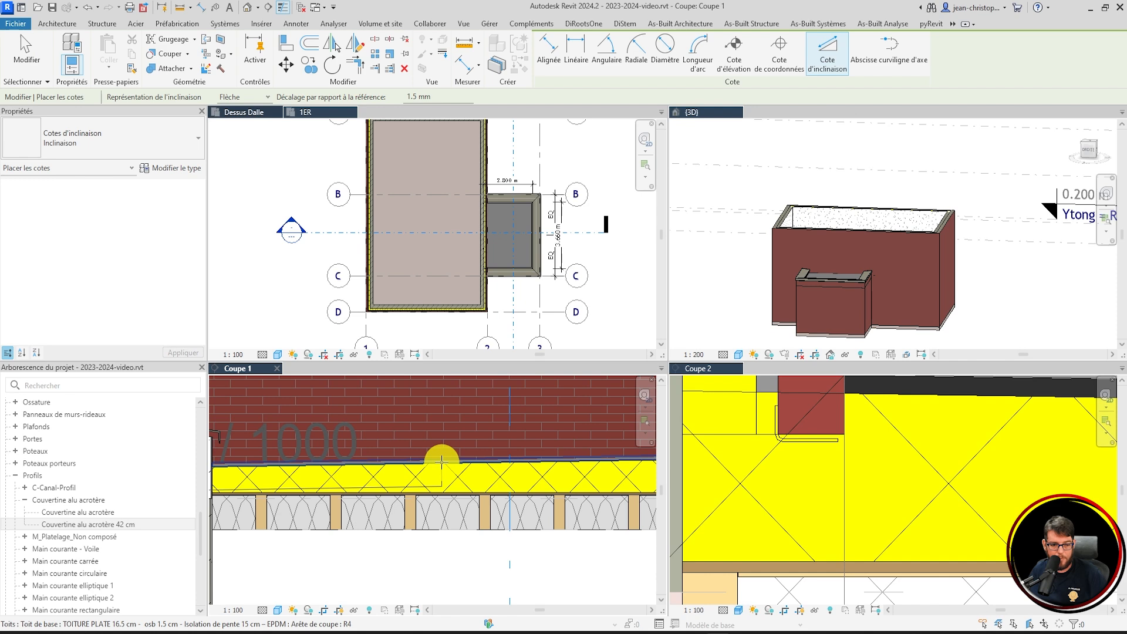
click(442, 462)
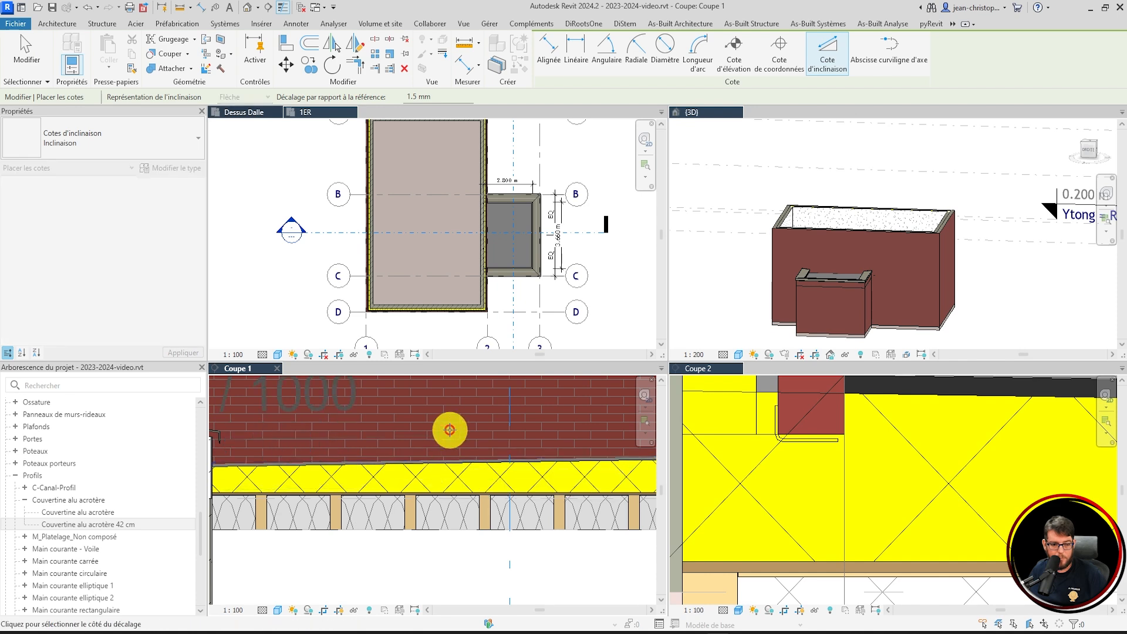
click(450, 430)
scroll(529, 424, down, 2)
key(Escape)
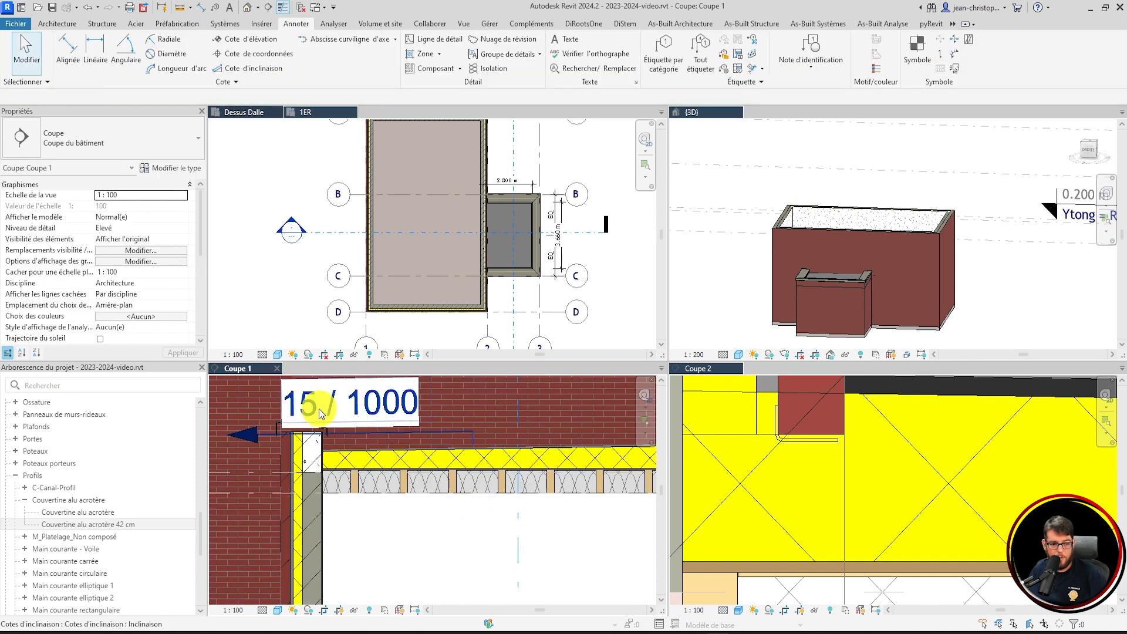
- Set the unit format of the slope dimension type to Pourcentage with 2 decimals and the % symbol
click(355, 405)
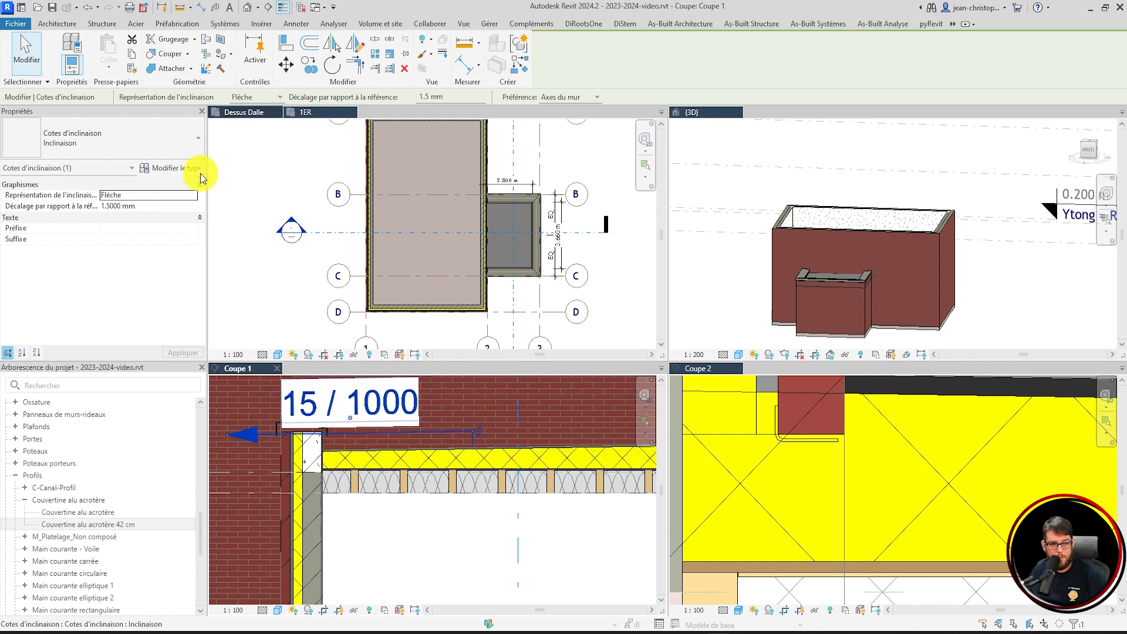
click(176, 169)
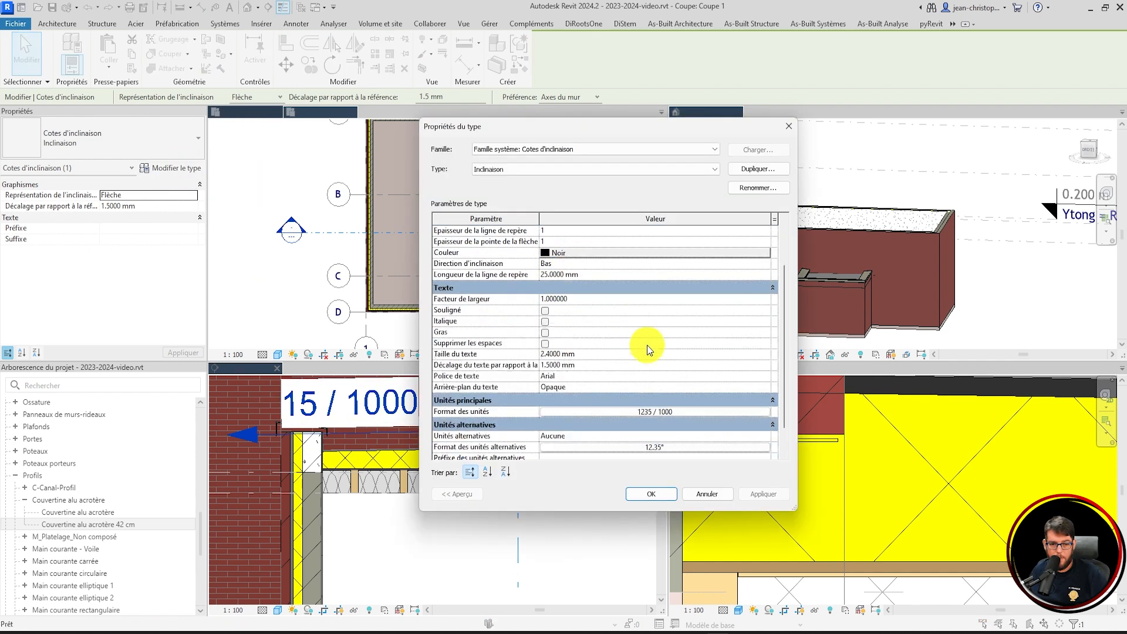
scroll(649, 350, down, 2)
scroll(679, 397, up, 1)
click(670, 411)
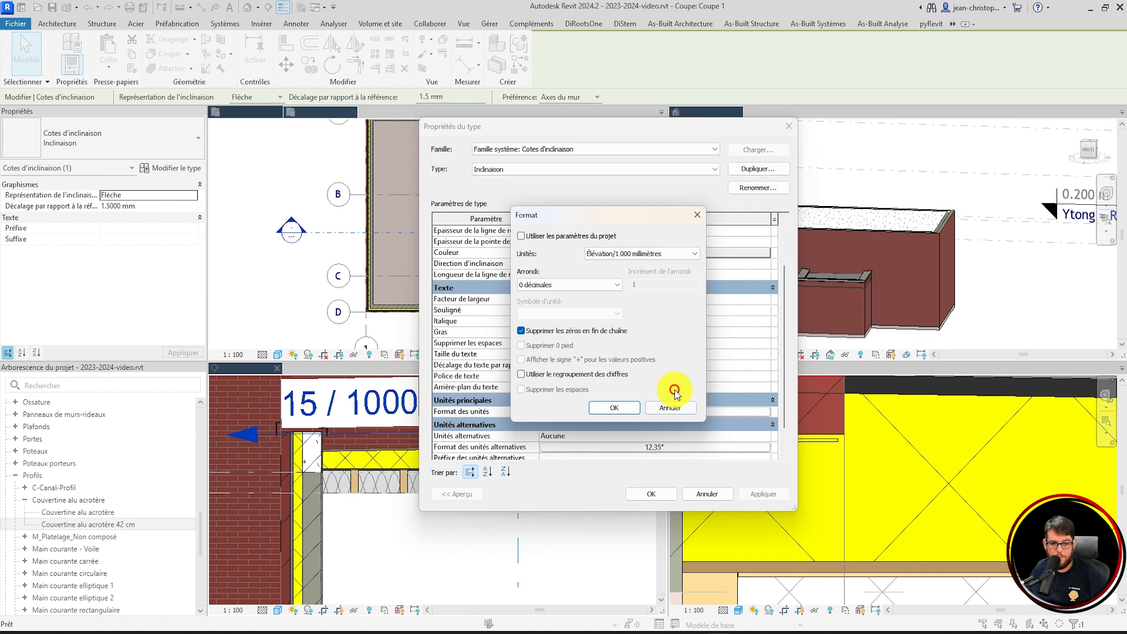
click(666, 254)
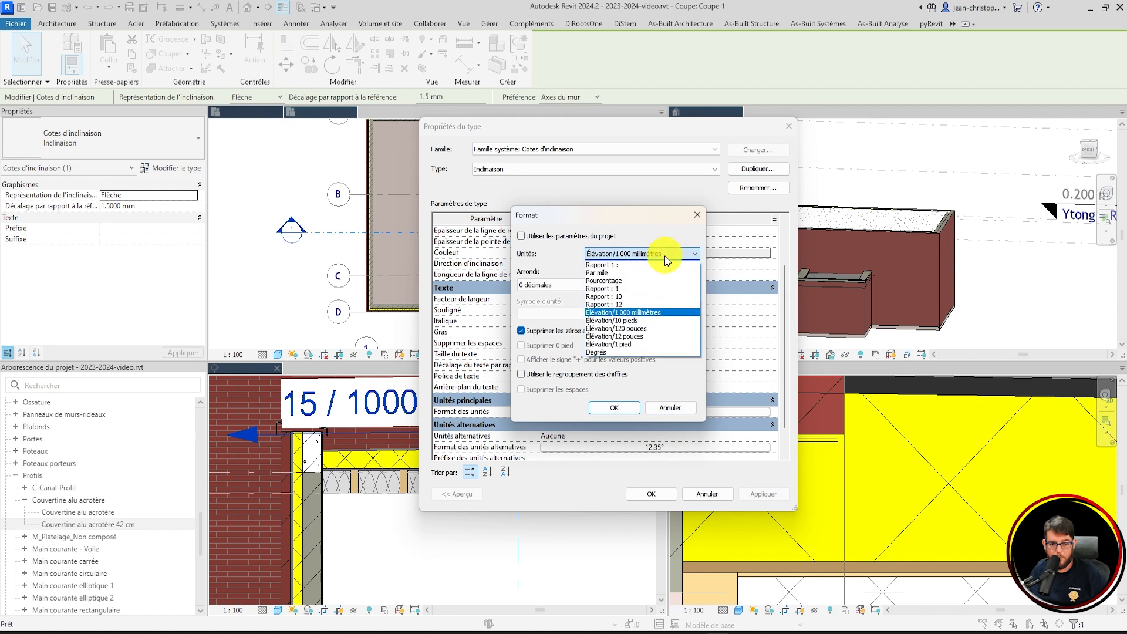
click(620, 281)
click(573, 286)
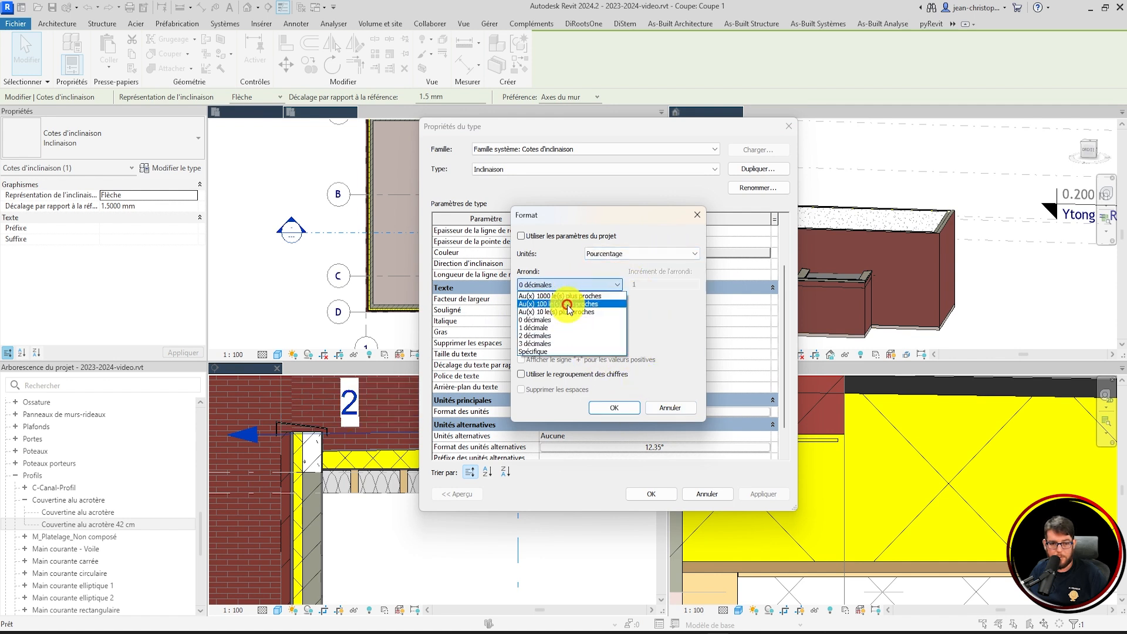
click(572, 336)
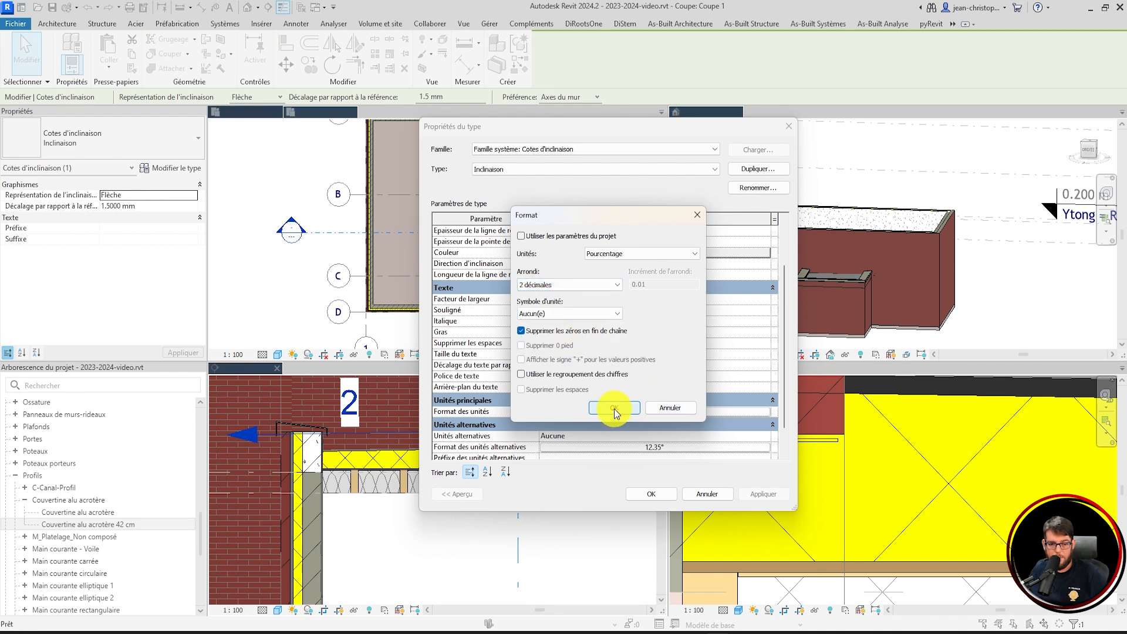
click(588, 313)
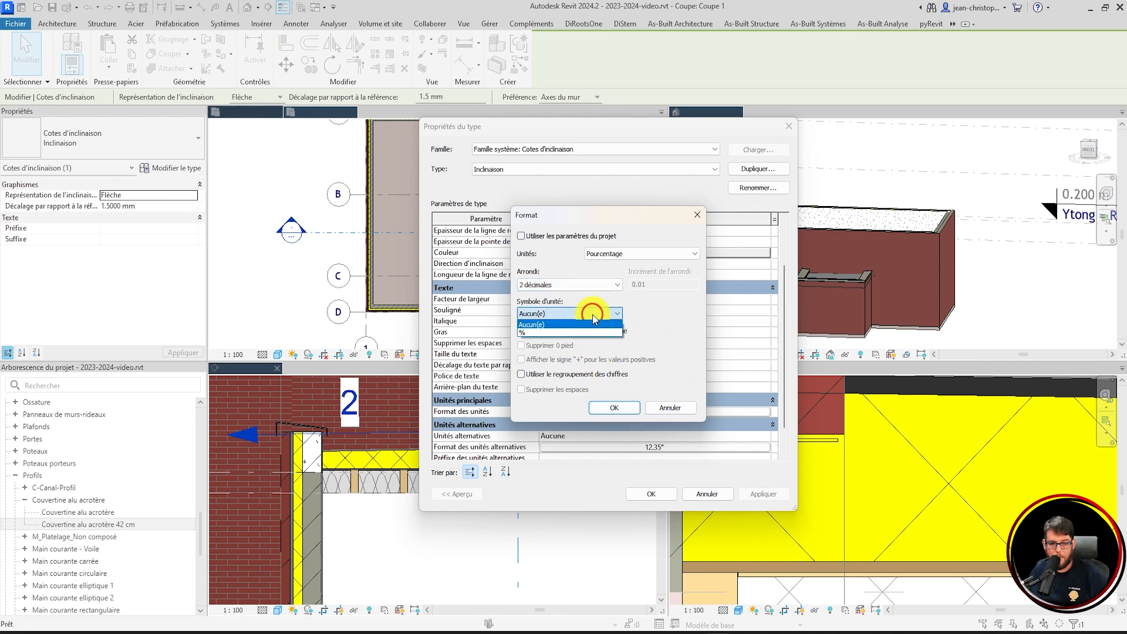
click(572, 332)
click(614, 408)
click(651, 494)
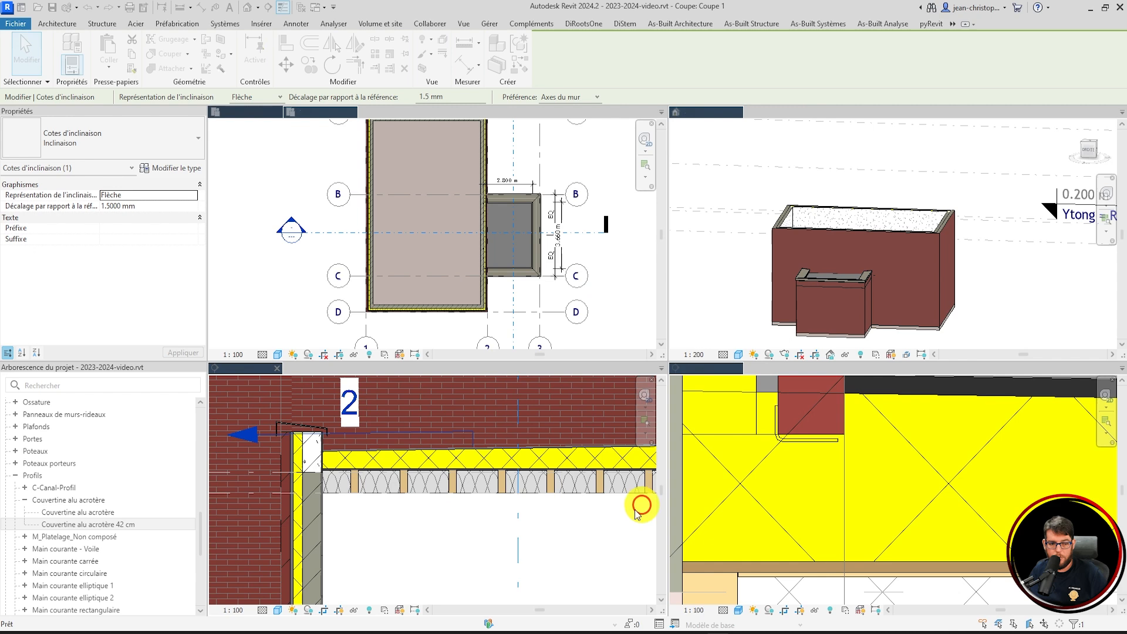
click(566, 553)
- Place a slope dimension above the sloping top edge of the EPDM roof in the Coupe 2 section
scroll(763, 485, down, 5)
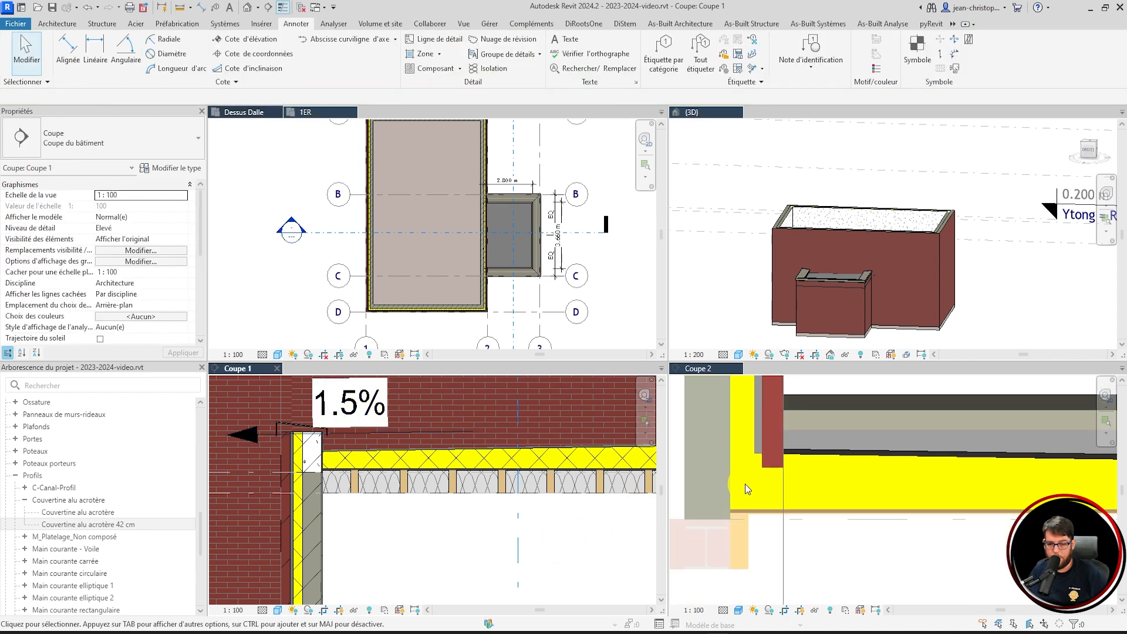
click(238, 66)
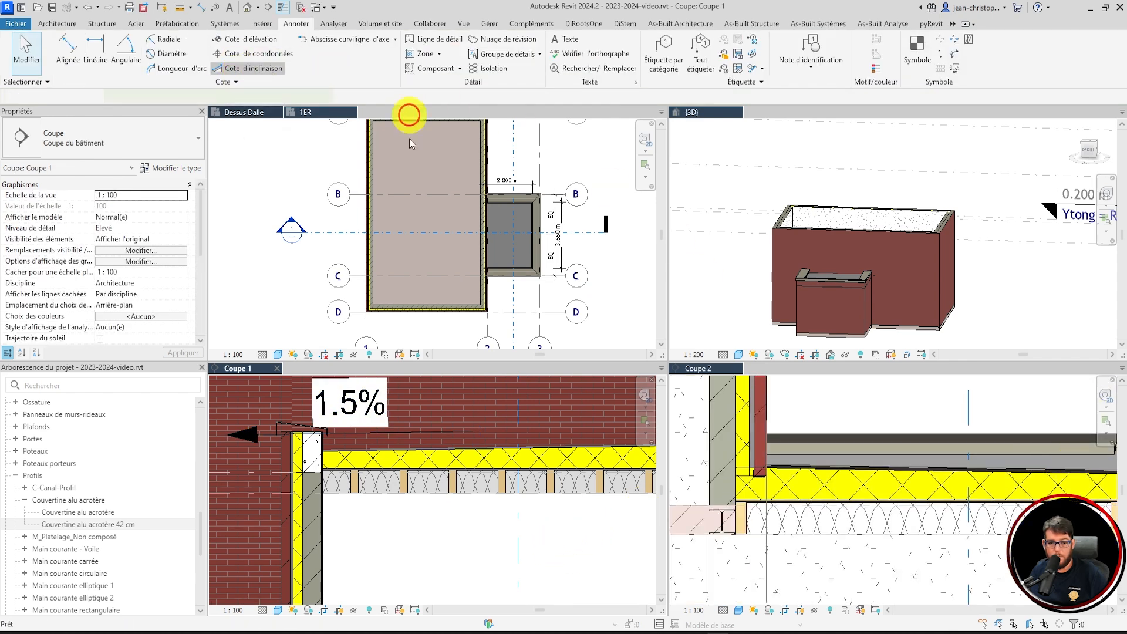
click(973, 477)
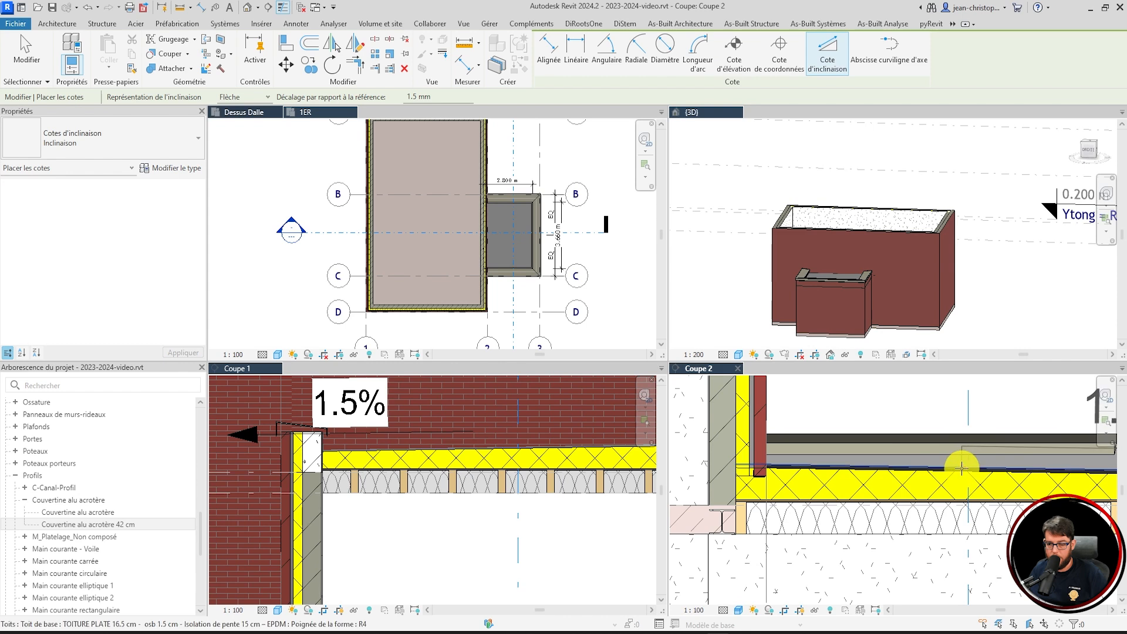
scroll(939, 470, up, 4)
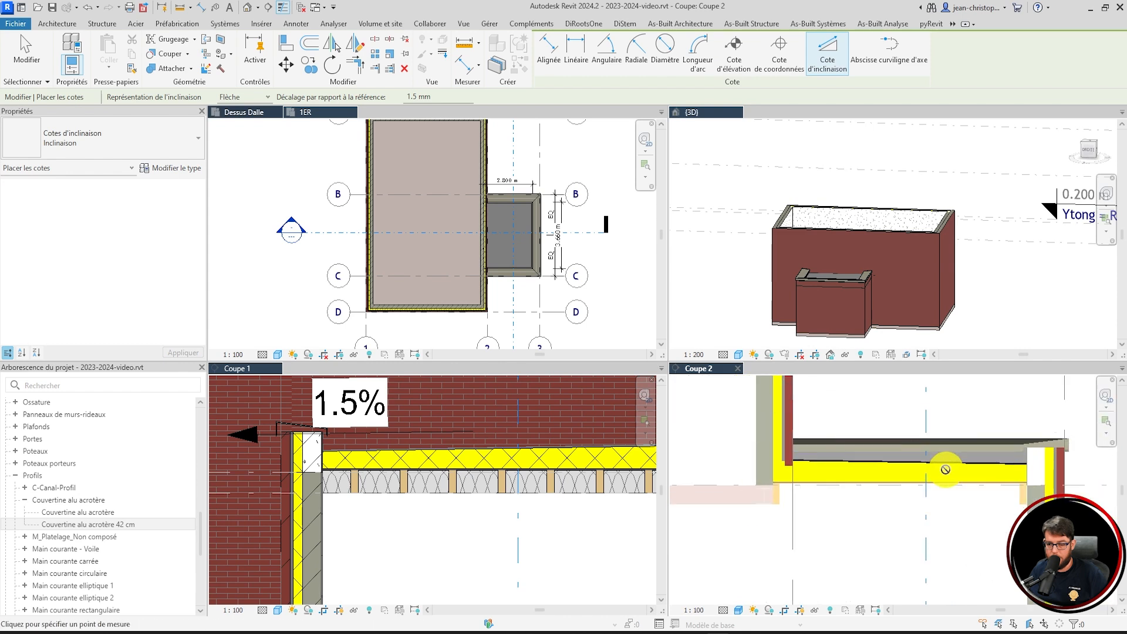
click(850, 458)
scroll(845, 463, down, 3)
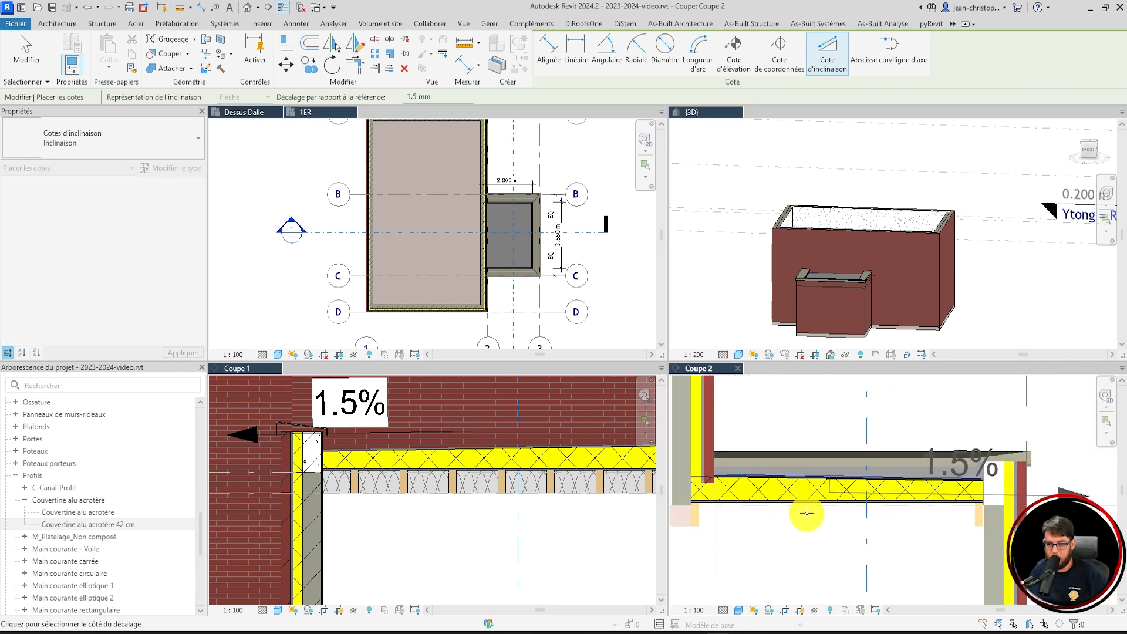
click(873, 410)
key(Escape)
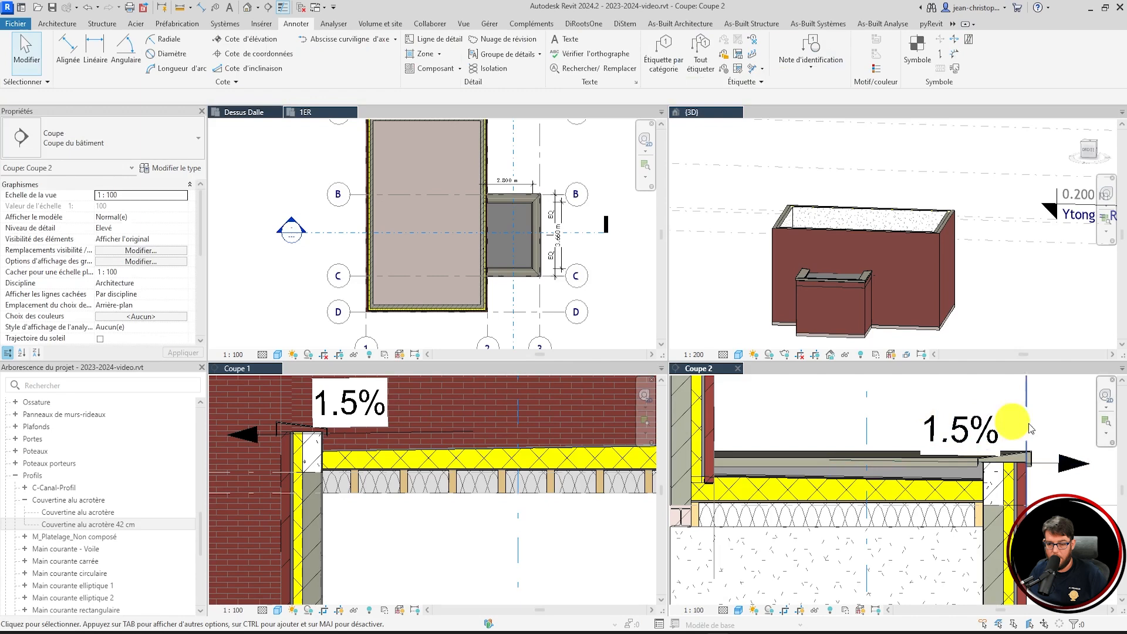
- Delete the roof's slope dimensions in the Coupe 2 and Coupe 1 sections
click(1077, 466)
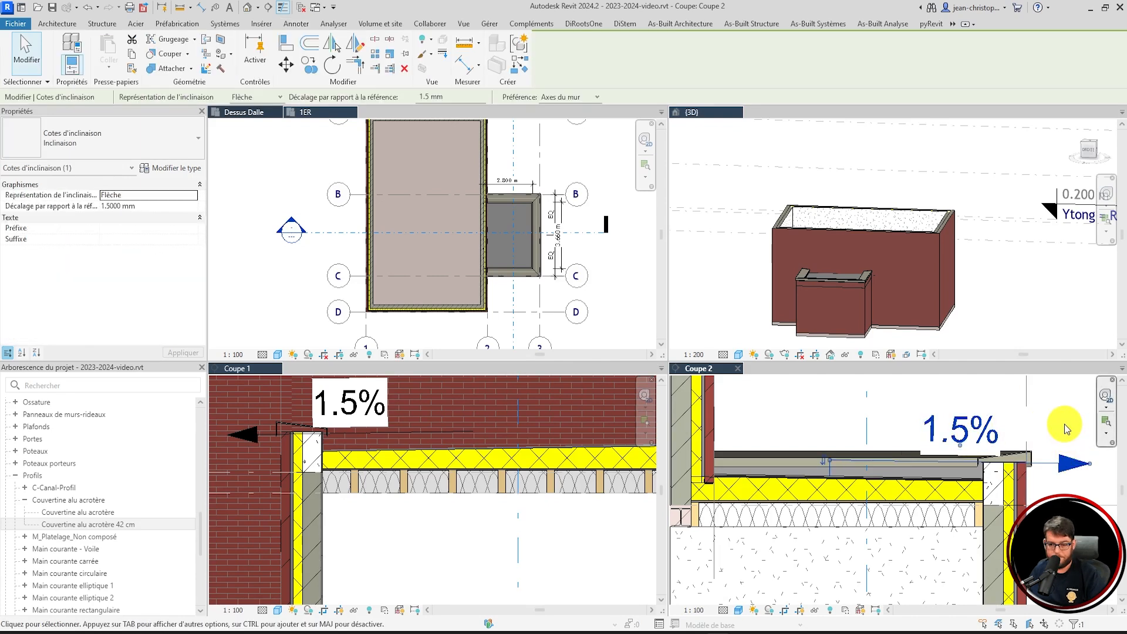
key(Delete)
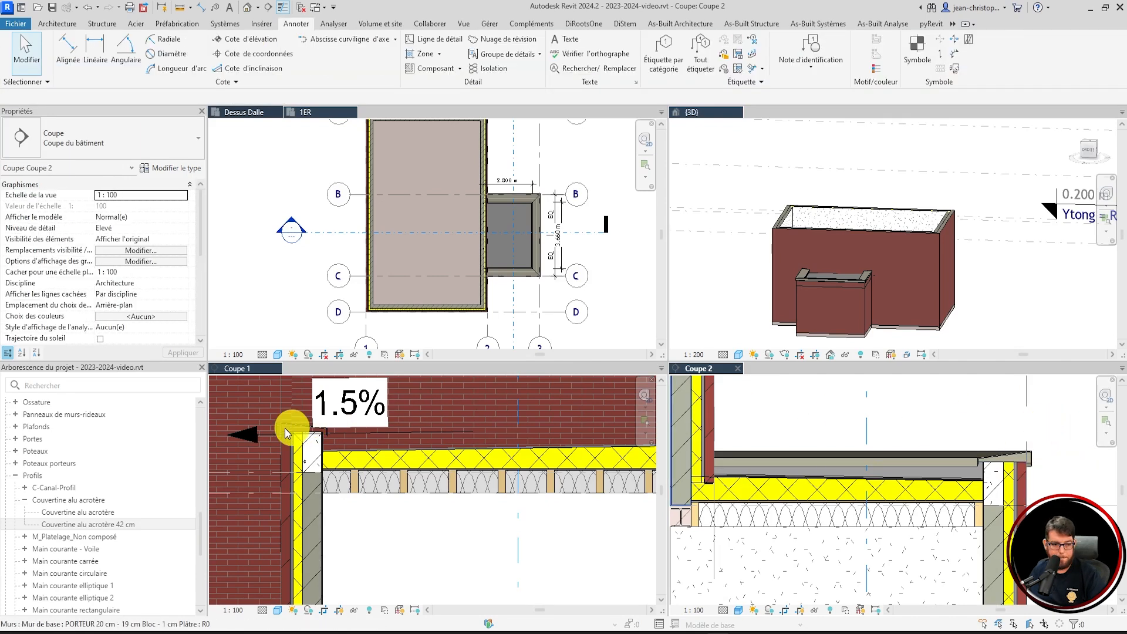
click(414, 440)
click(405, 430)
key(Delete)
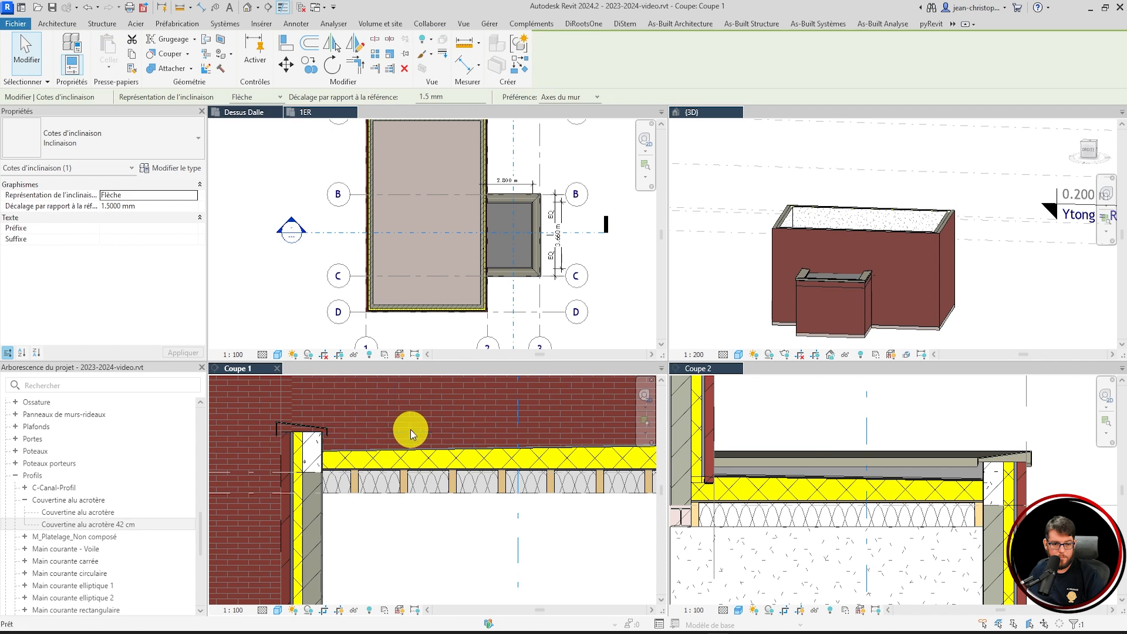
- Move the Coupe 2 section line in the 1ER floor plan toward grid B, along the small roof's upper parapet
click(618, 312)
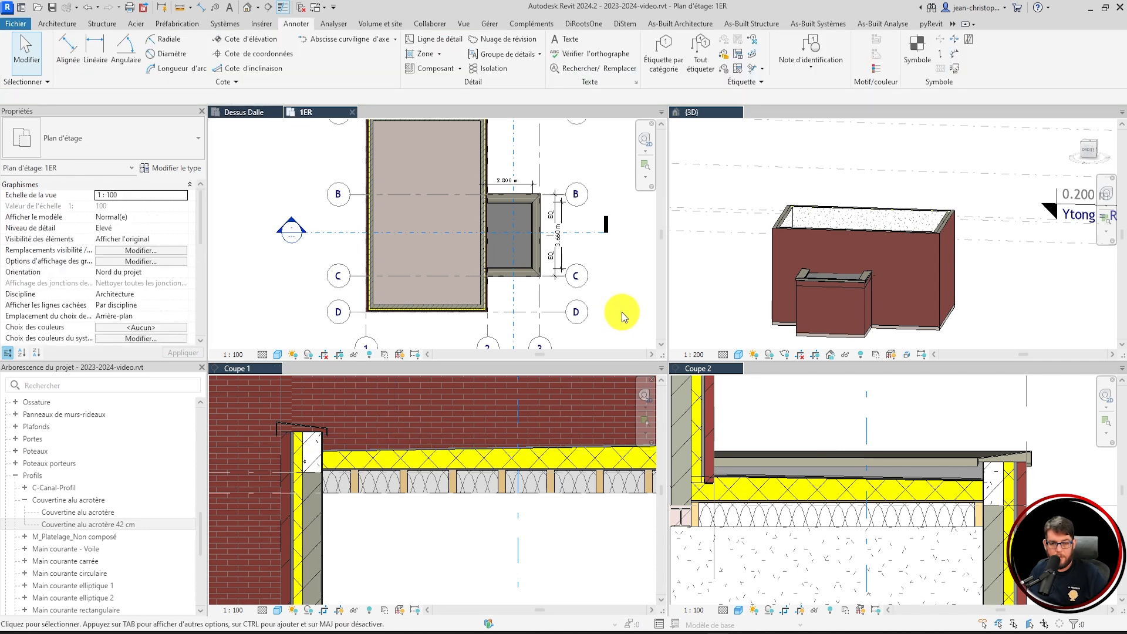
scroll(707, 480, up, 4)
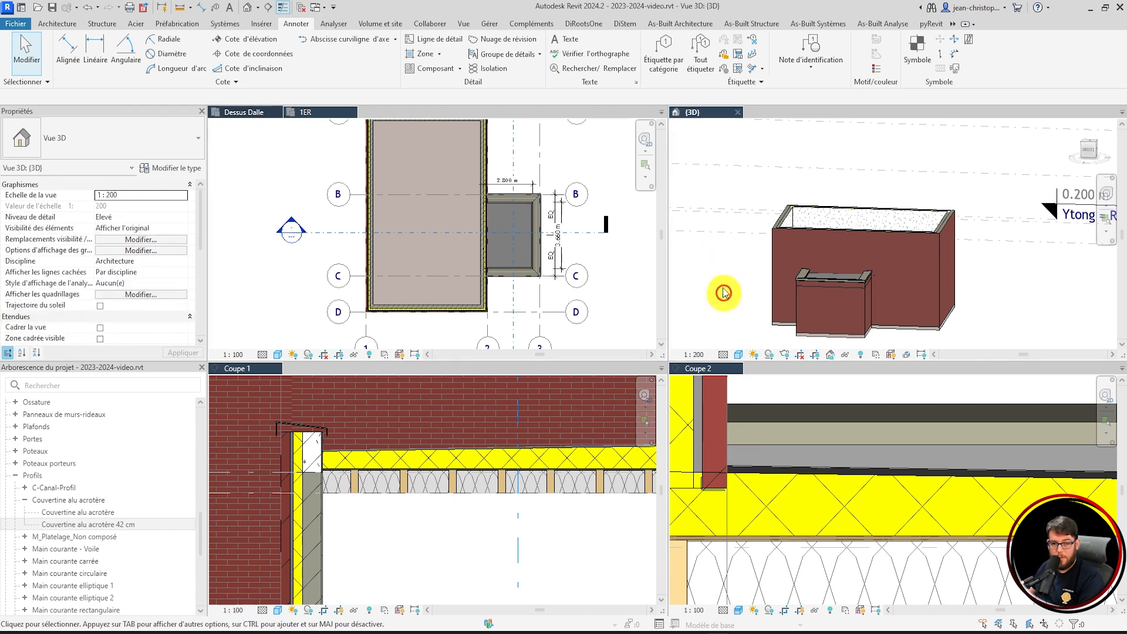
drag(586, 235, 597, 203)
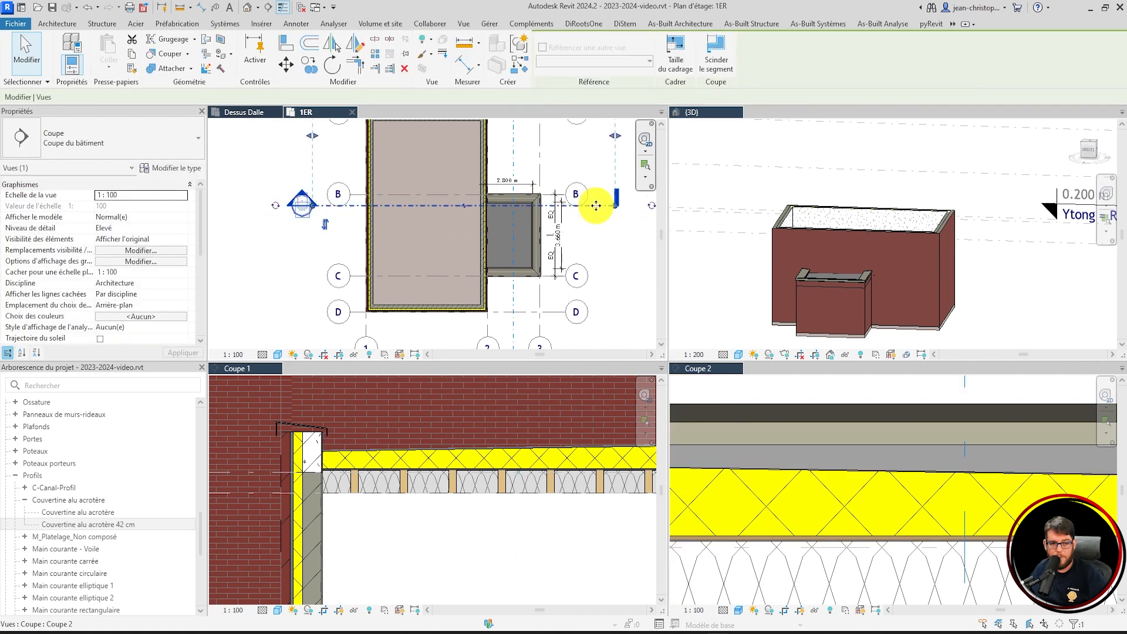
scroll(606, 277, down, 2)
drag(510, 146, 511, 230)
scroll(512, 230, up, 4)
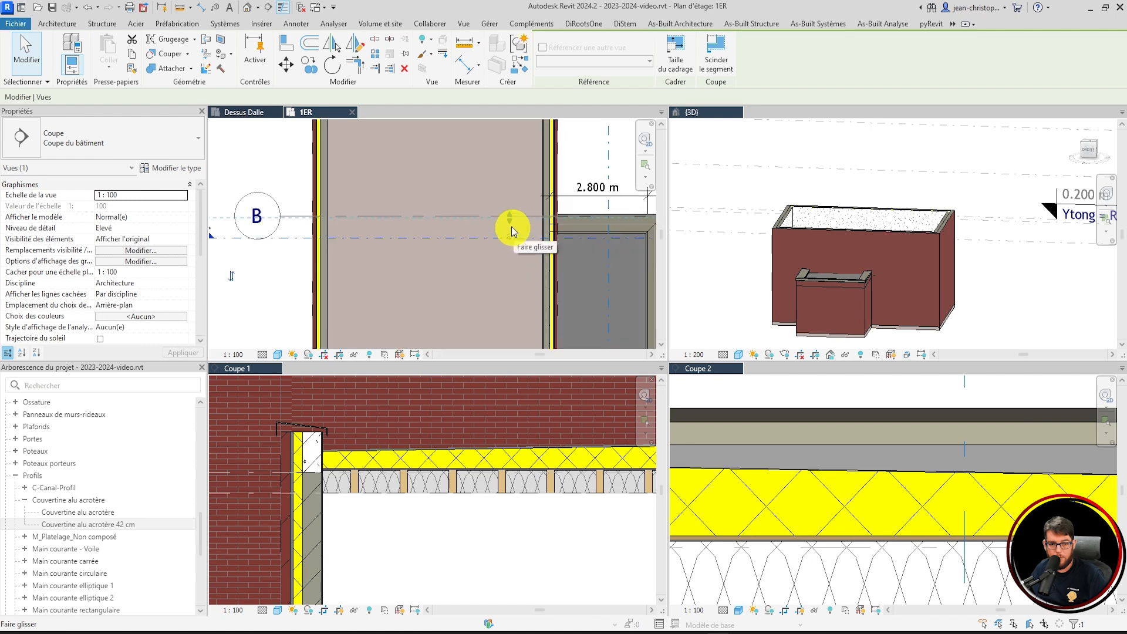
drag(510, 237, 533, 214)
scroll(597, 244, up, 4)
scroll(506, 243, down, 2)
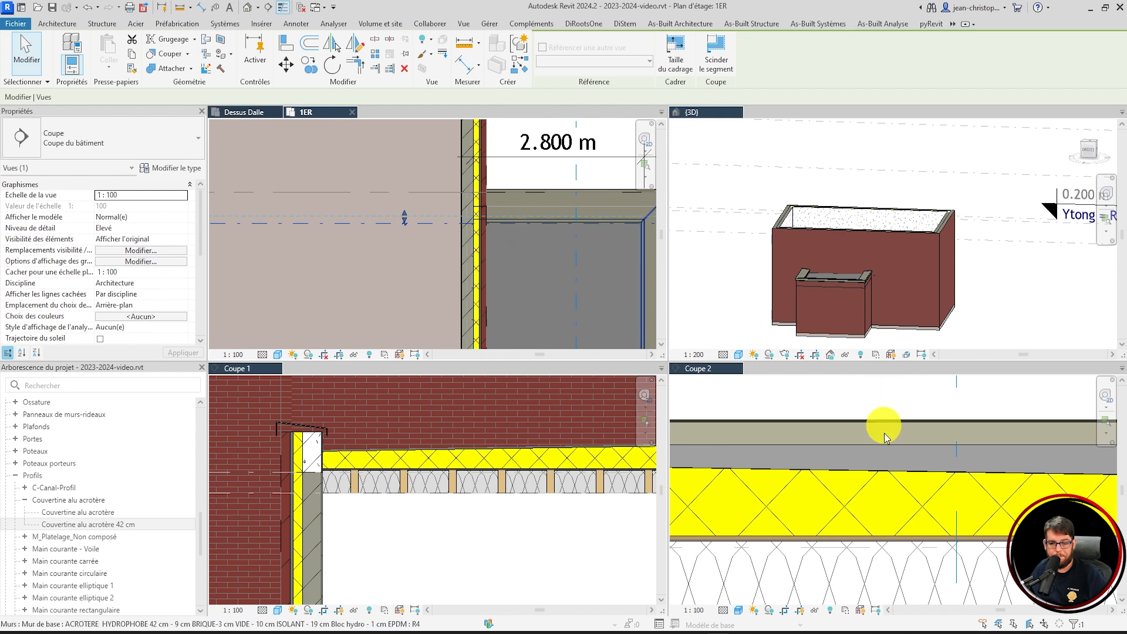
scroll(926, 495, down, 4)
click(823, 485)
scroll(798, 487, up, 3)
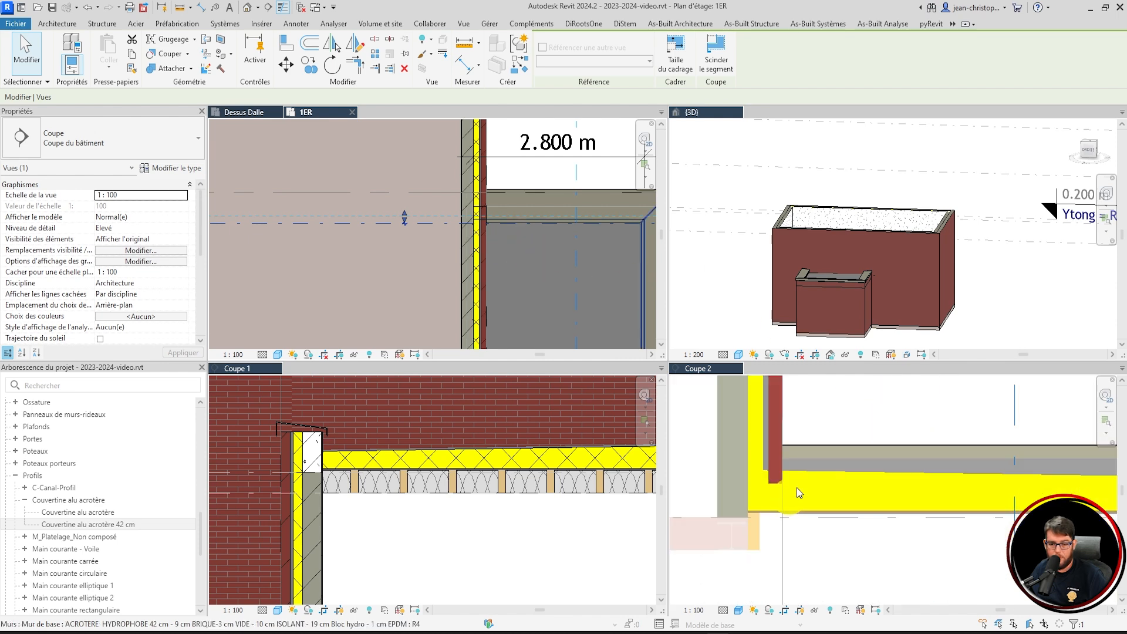
- Unlock the bottom edge of the 10 cm polyurethane layer in the EXT PAR. 22 cm facing wall's type structure
click(779, 426)
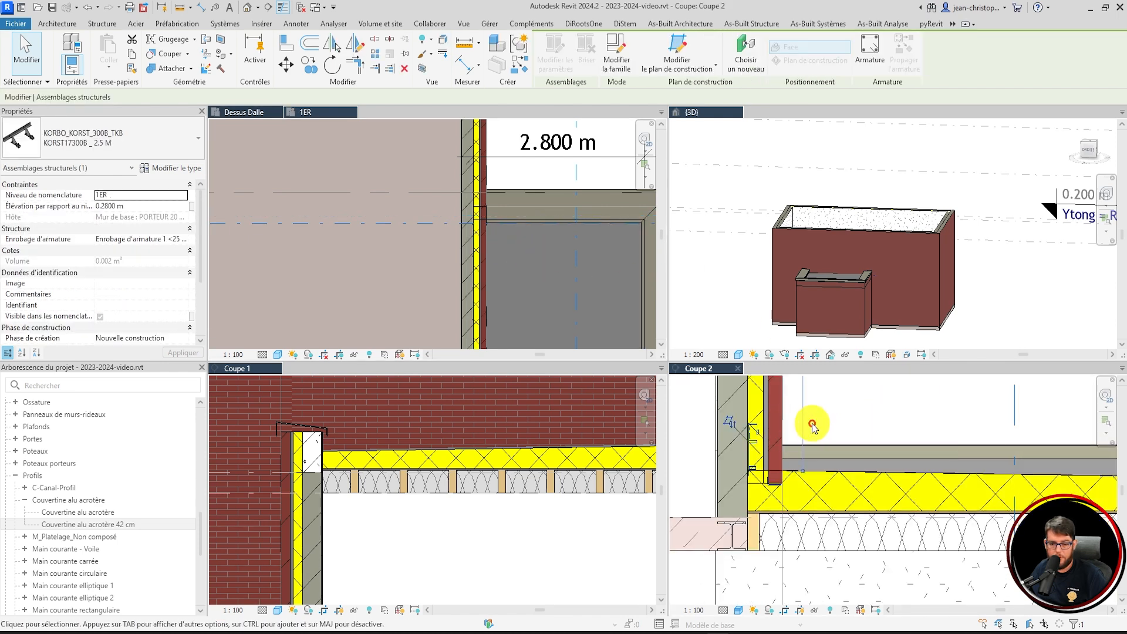
scroll(775, 406, up, 2)
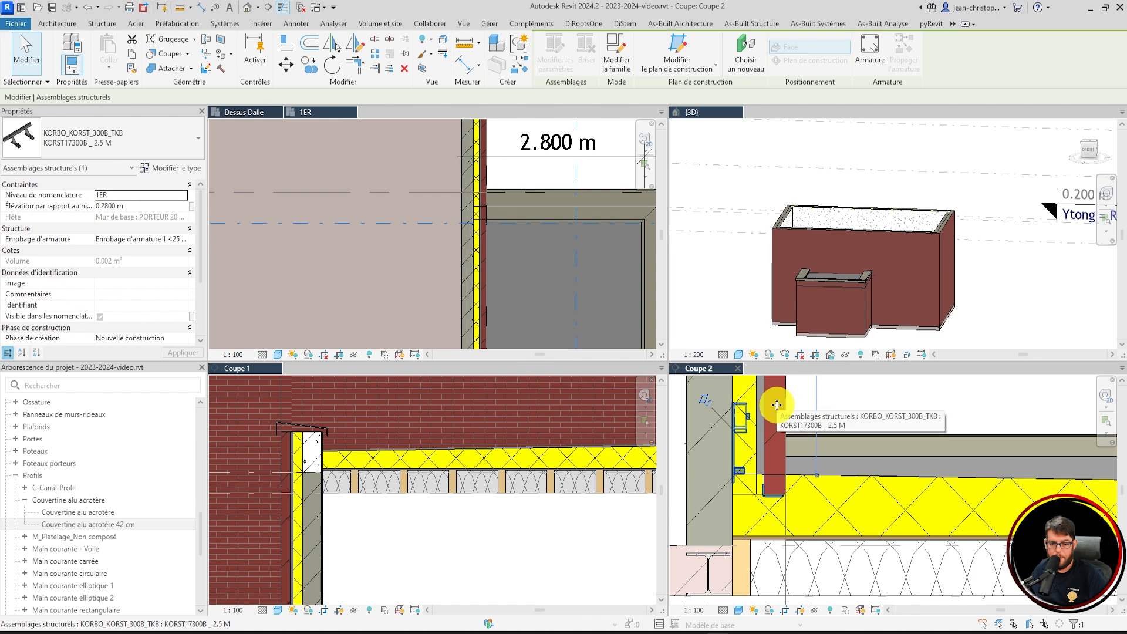
key(Escape)
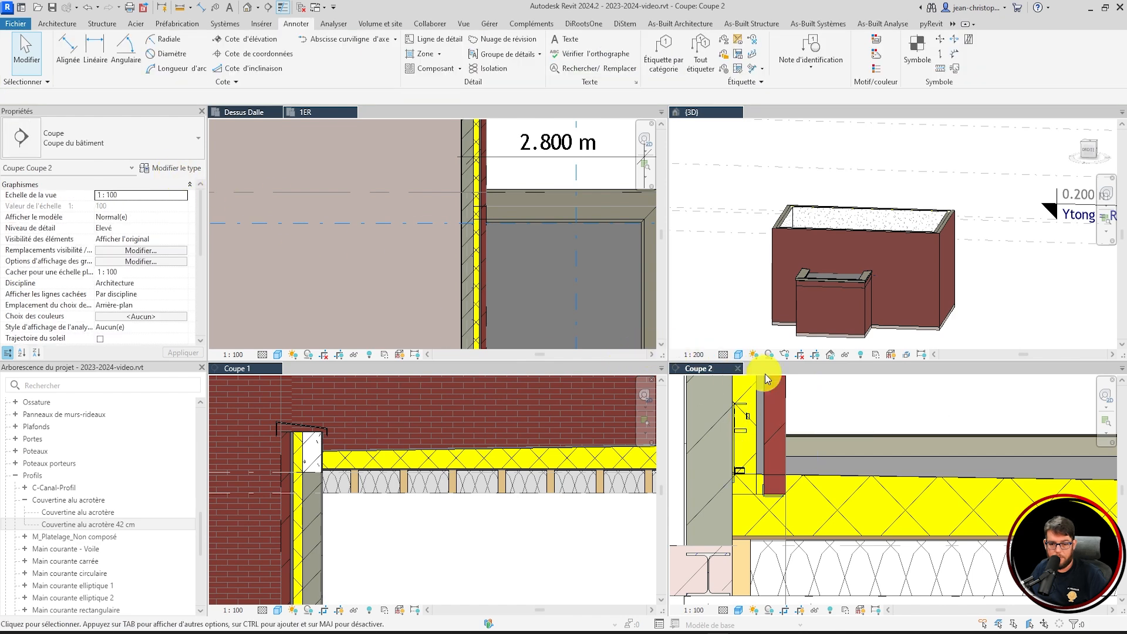
click(787, 464)
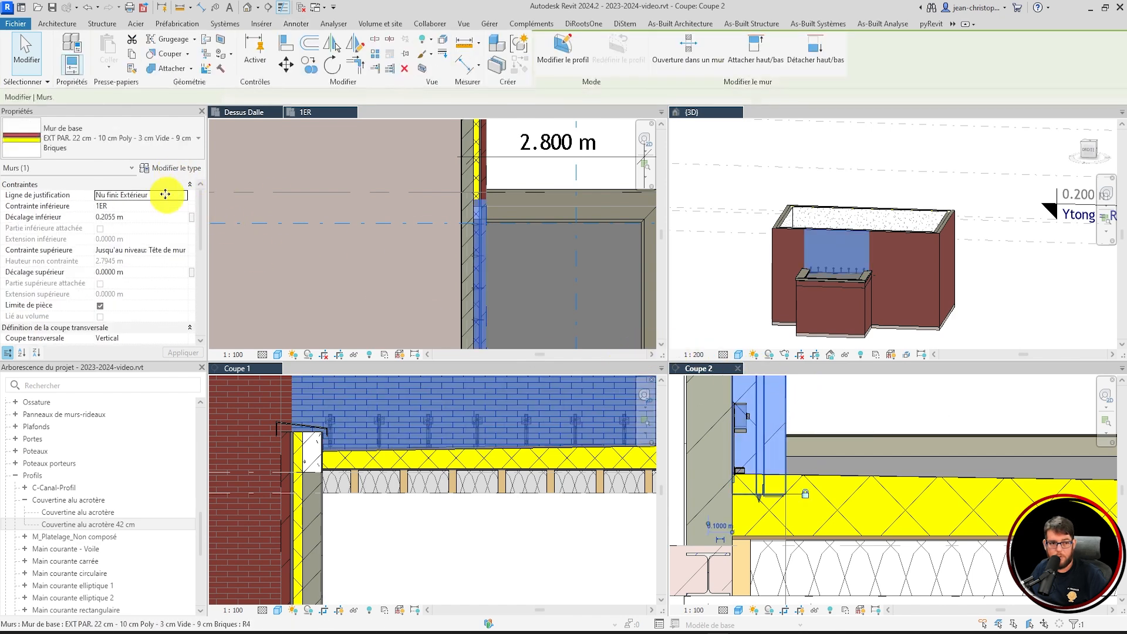
click(192, 169)
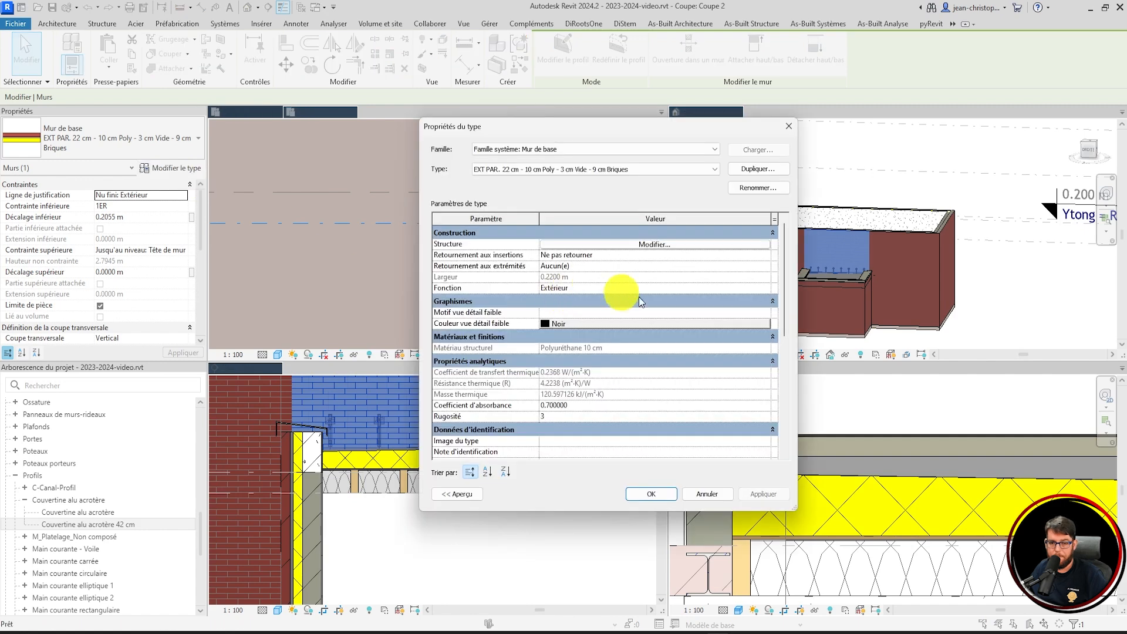
click(669, 248)
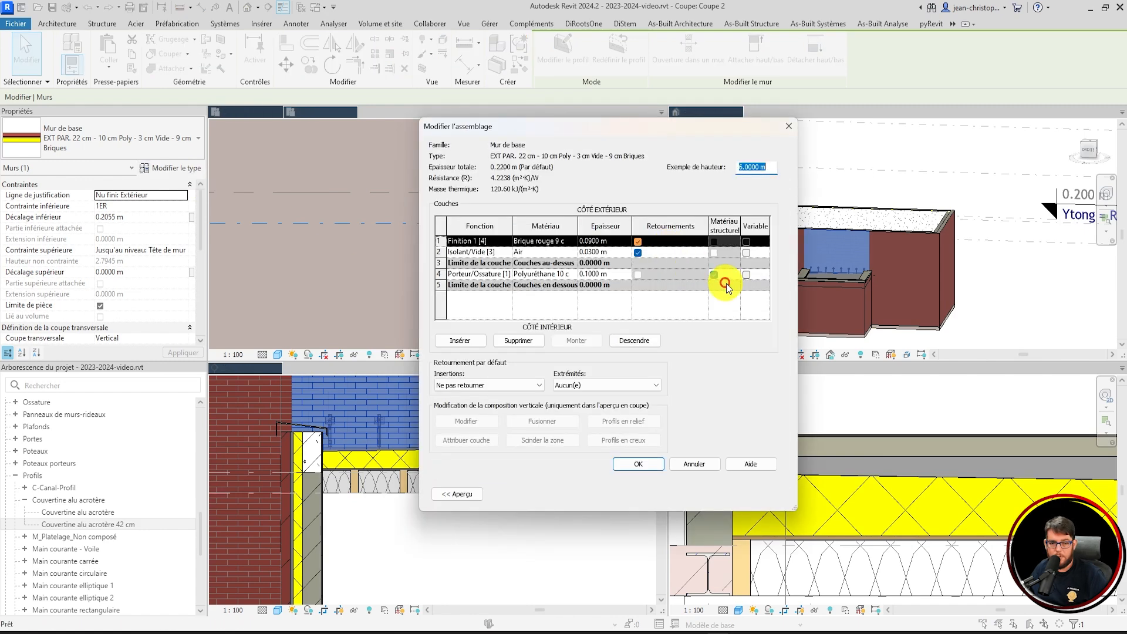
click(461, 494)
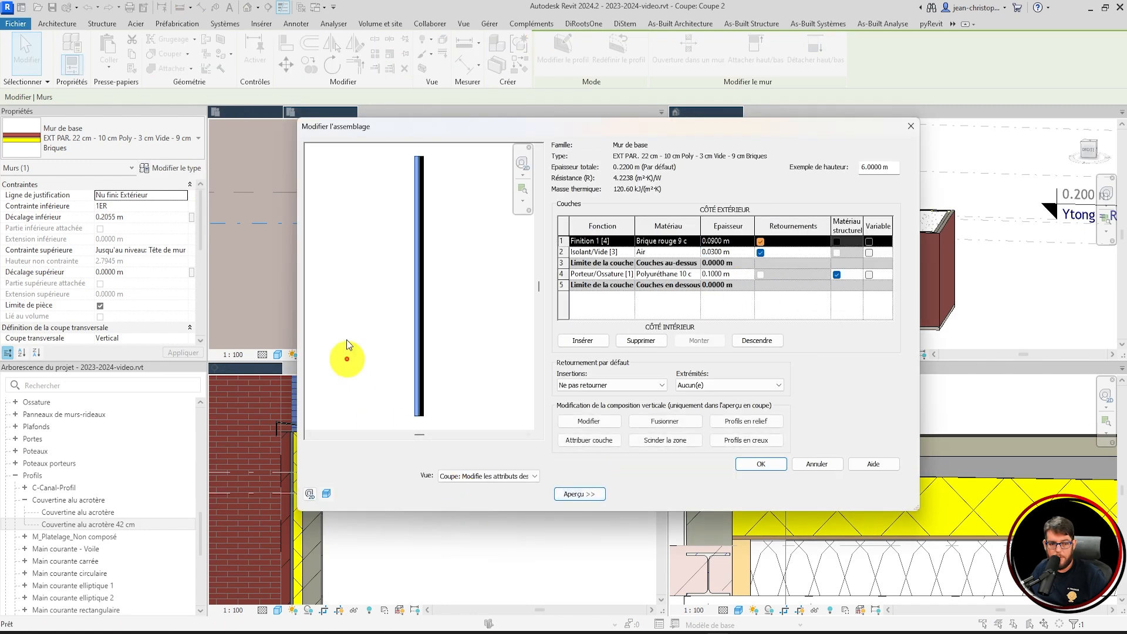
scroll(410, 413, up, 5)
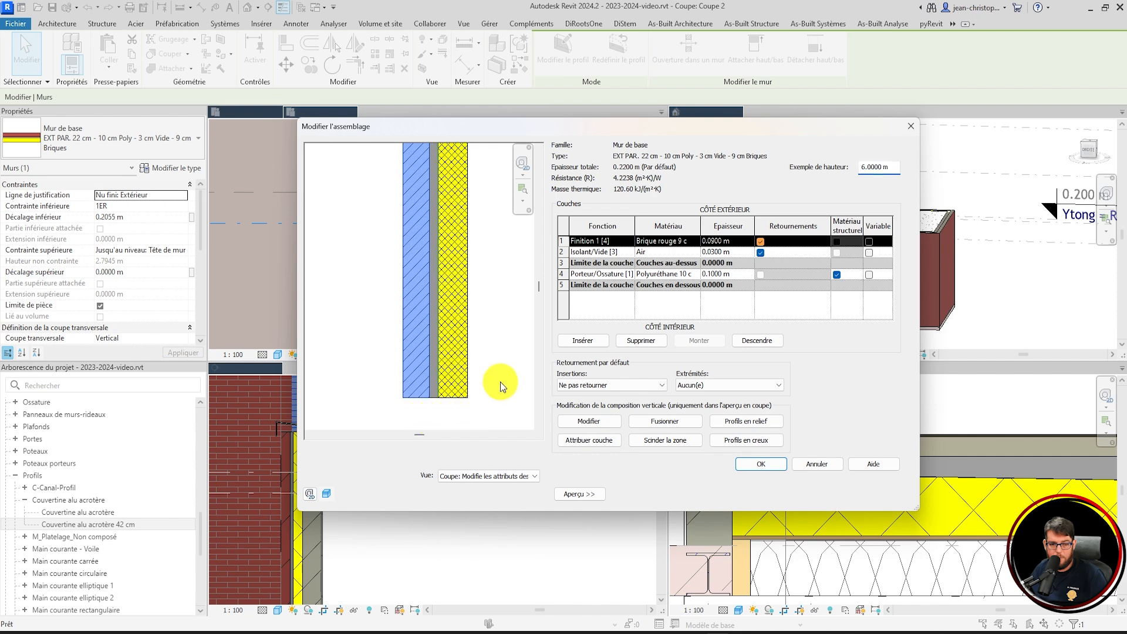
click(587, 421)
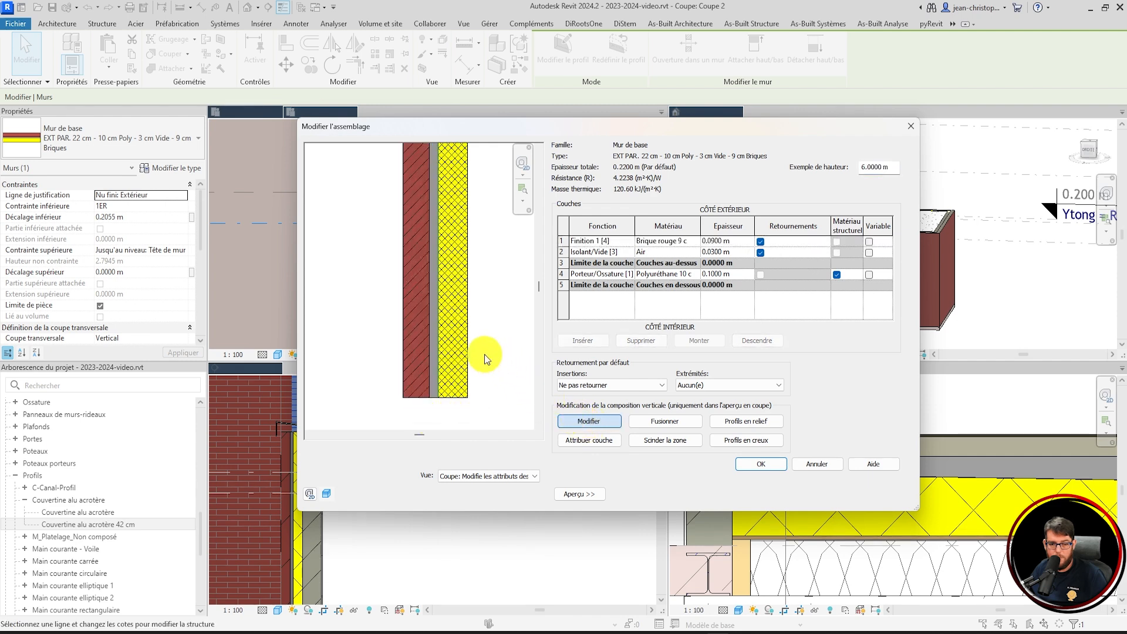
click(453, 391)
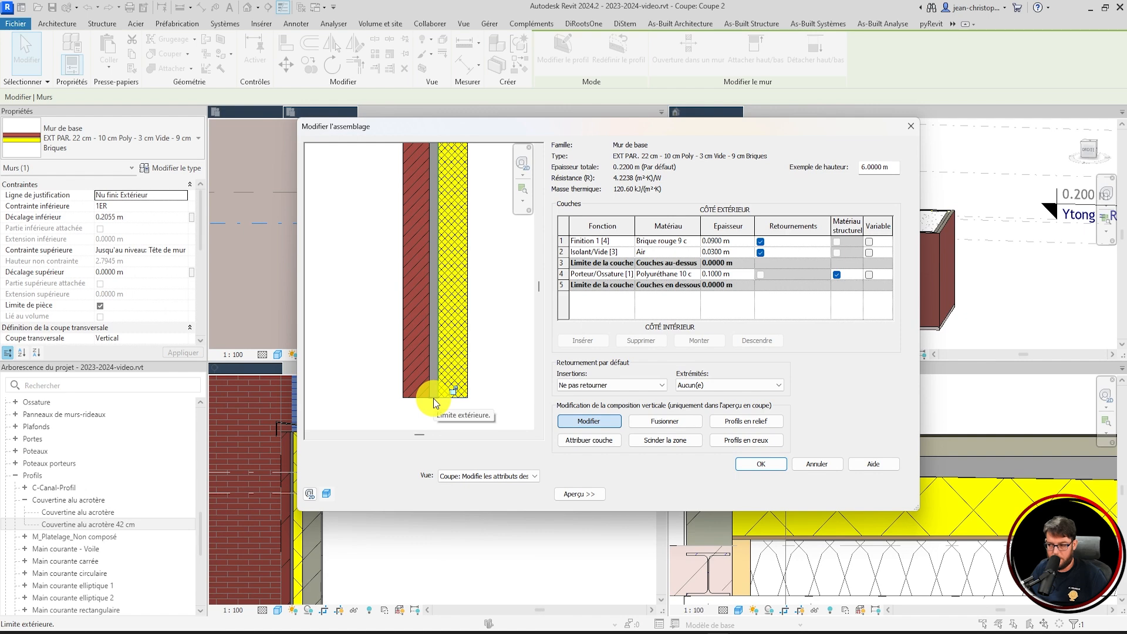
click(749, 463)
click(786, 493)
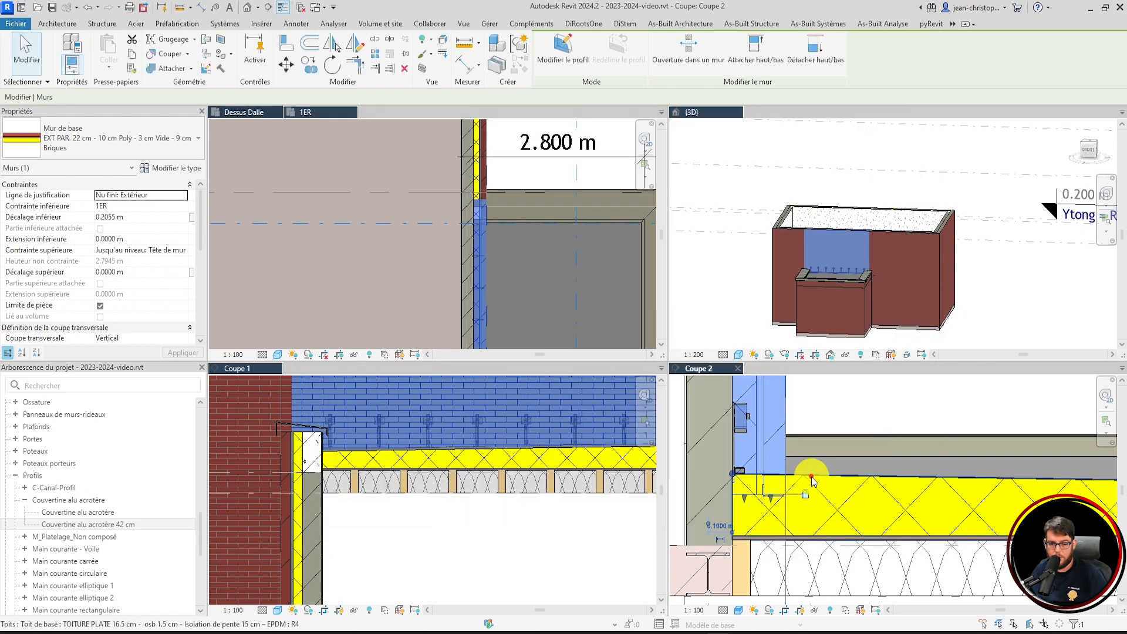
- Raise the facing wall's base in the Coupe 2 section to a lower offset of about 0.30 m
drag(773, 503, 779, 470)
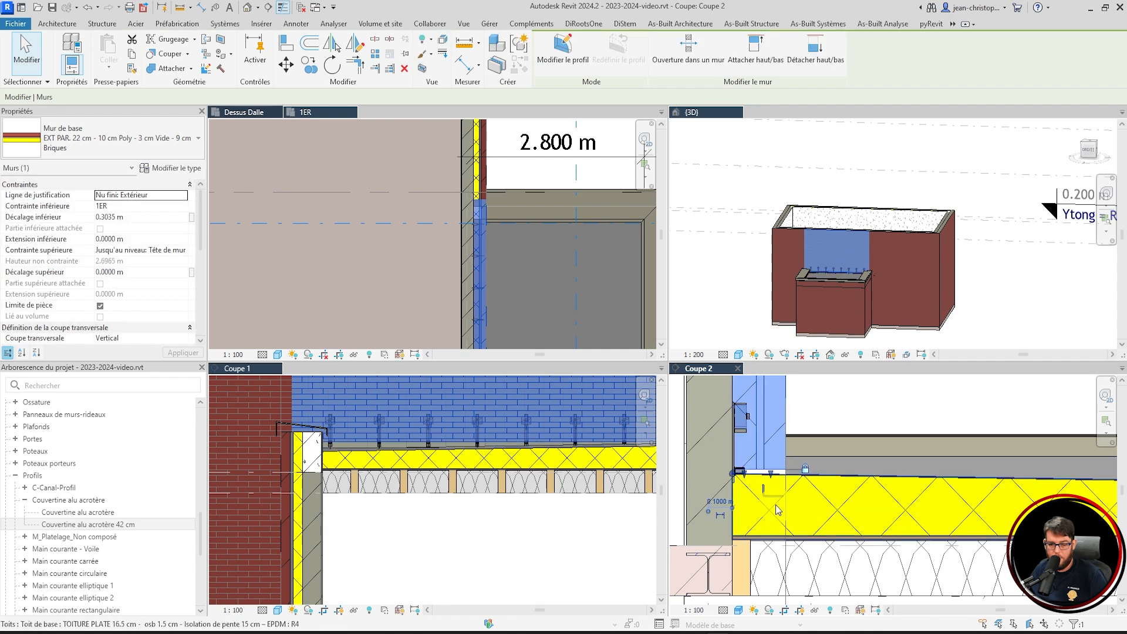
- Extend the facing wall's unlocked polyurethane layer in the Coupe 2 section down to the roof insulation's underside, with a lower extension of about -0.26 m
key(Escape)
click(749, 453)
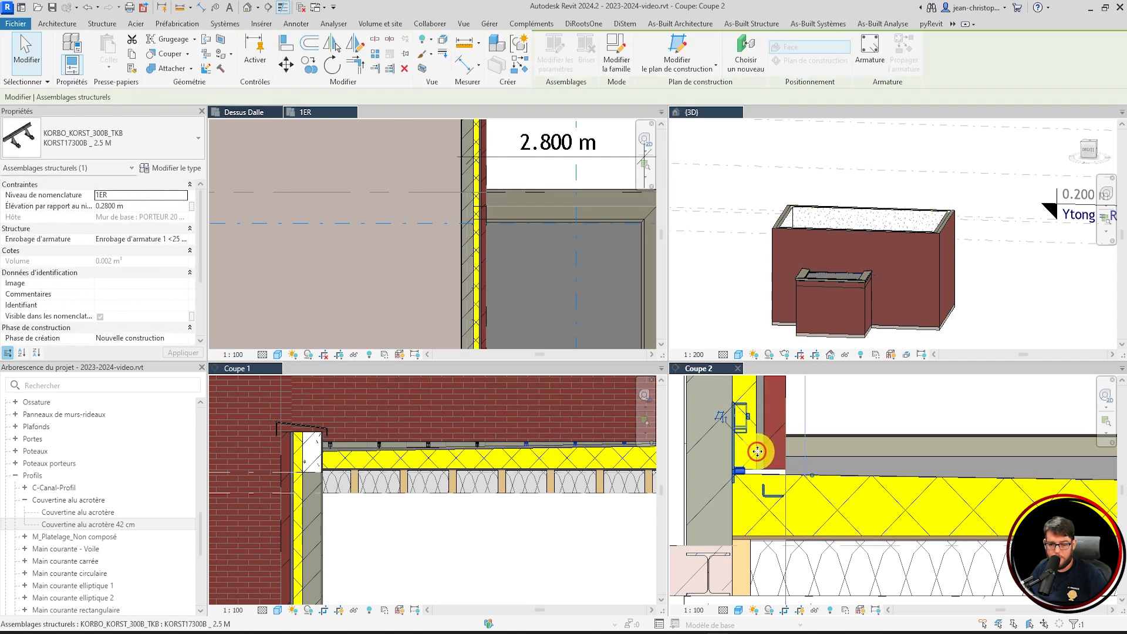
key(Escape)
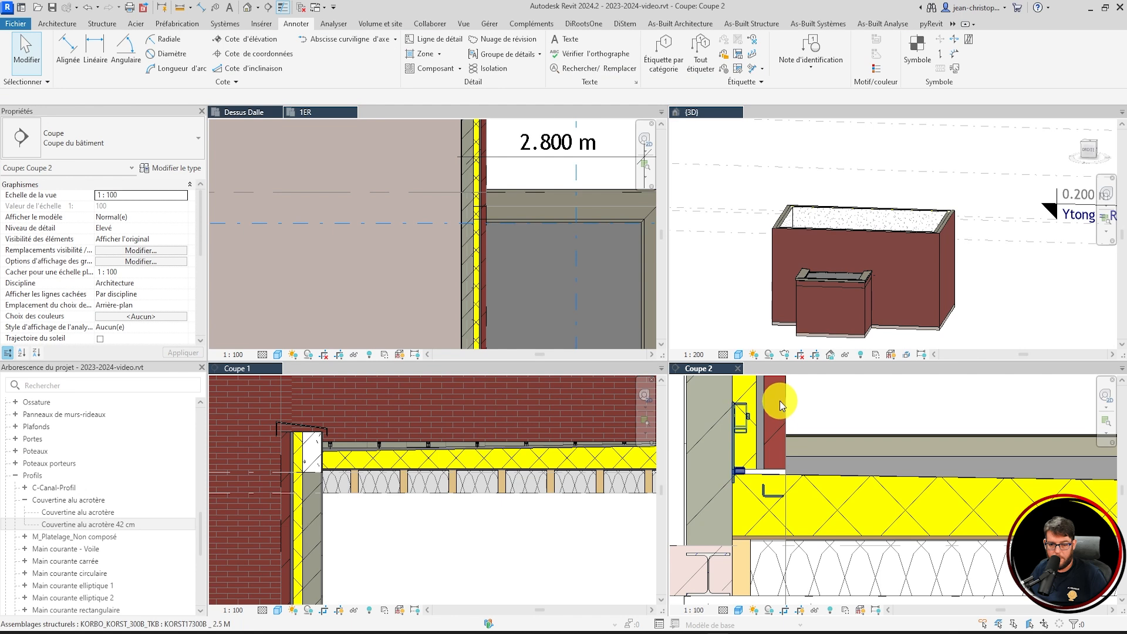
scroll(780, 401, down, 2)
click(769, 421)
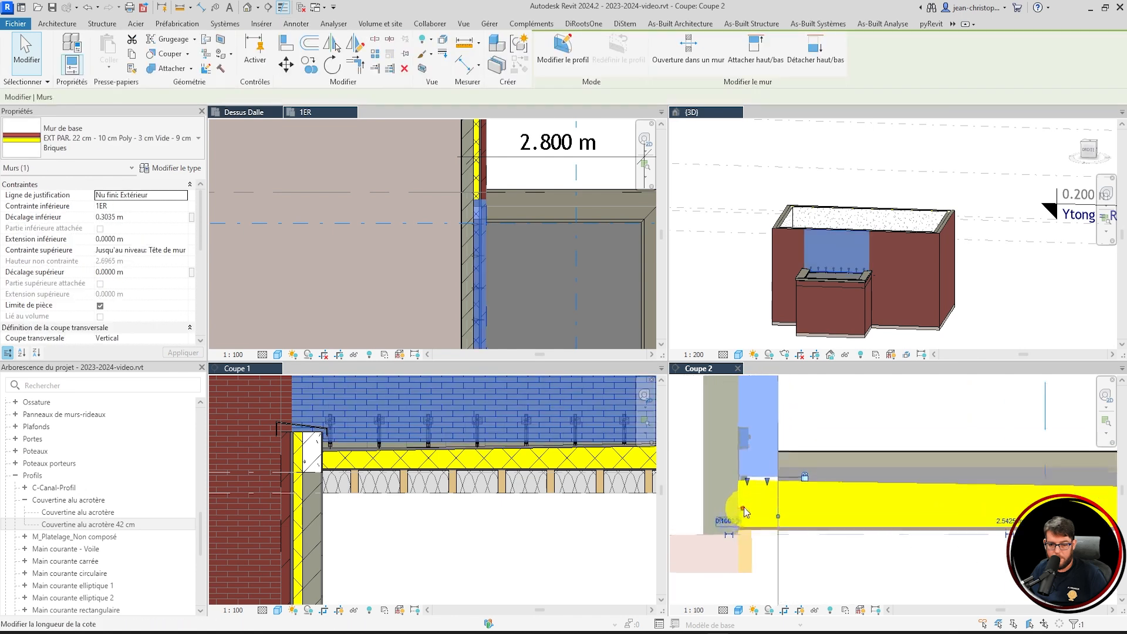
scroll(747, 509, up, 2)
drag(751, 511, 760, 533)
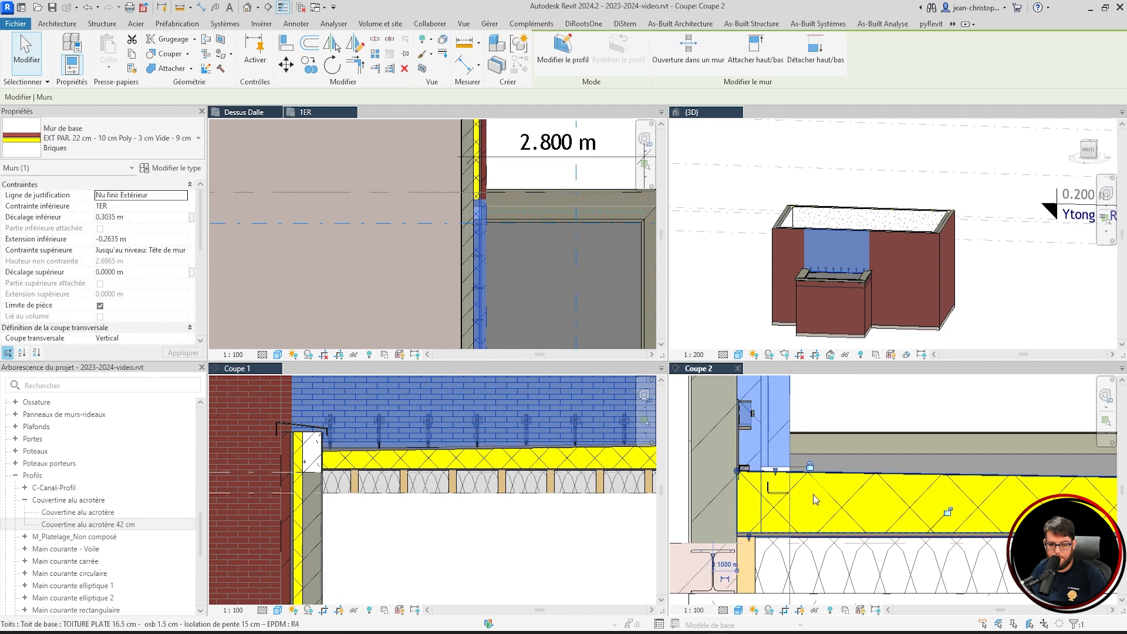
key(Escape)
- Align the KORBO support brackets with the underside of the facing wall's brick layer in the Coupe 2 section
scroll(787, 466, up, 2)
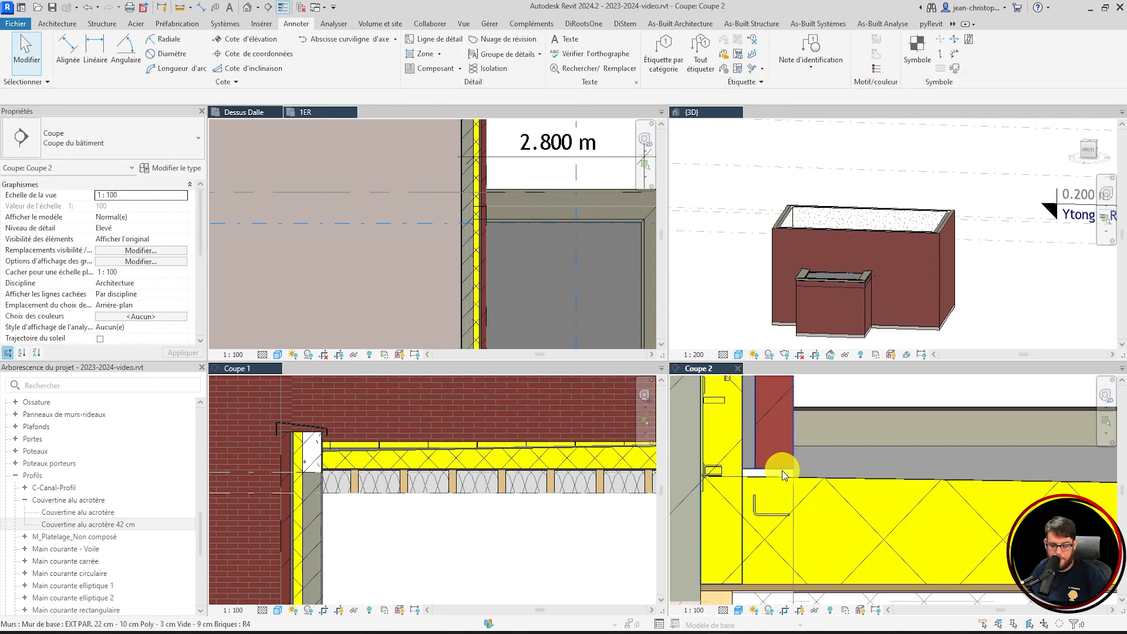
key(a)
key(l)
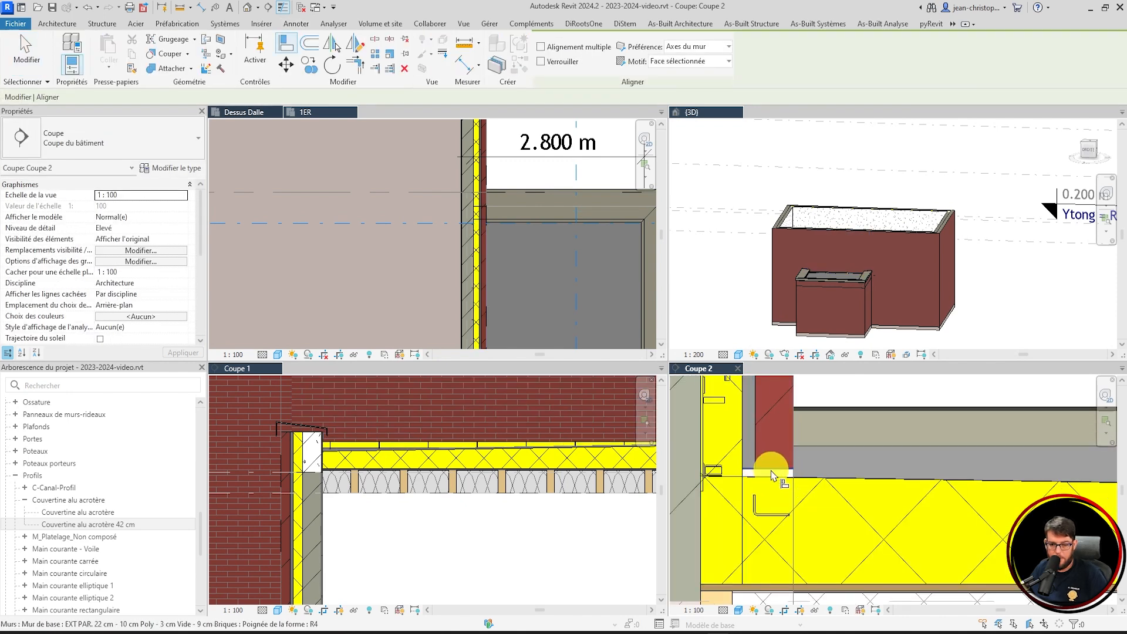
click(772, 470)
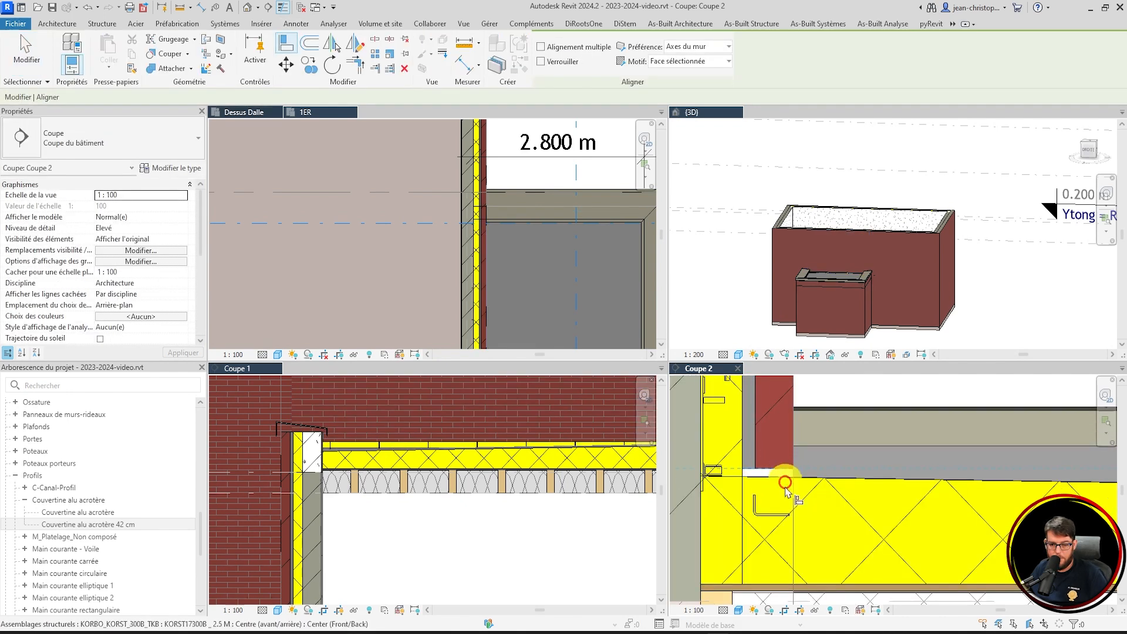
click(771, 517)
key(Escape)
key(Escape)
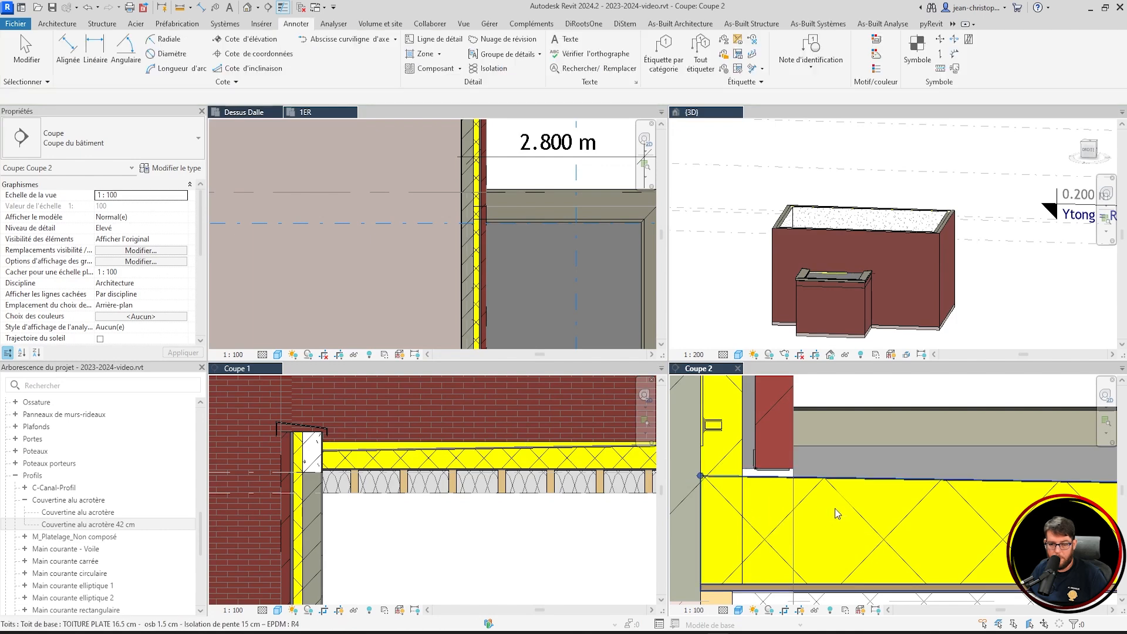
- Join the geometry of the EPDM flat roof and the facing wall in the Coupe 2 section
scroll(835, 508, down, 2)
click(832, 408)
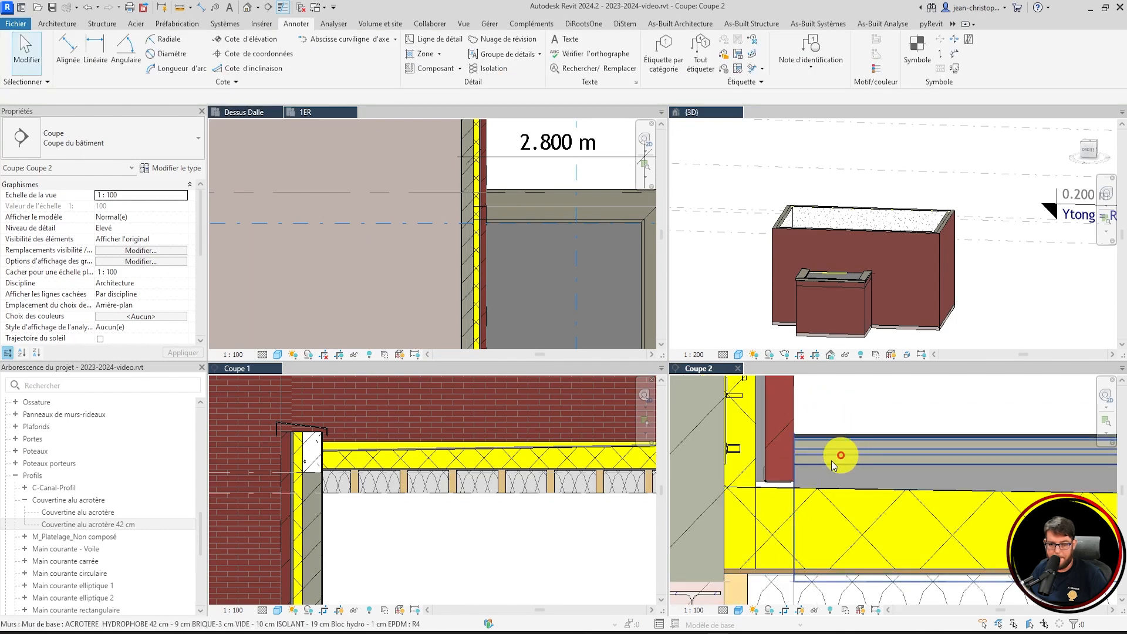
click(835, 520)
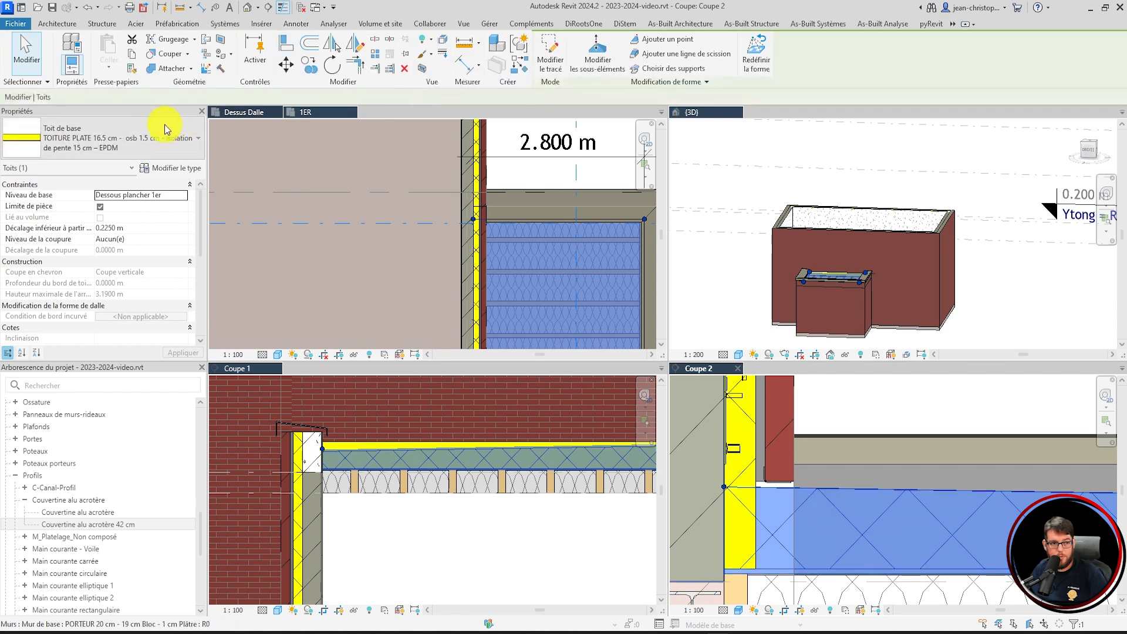
click(668, 362)
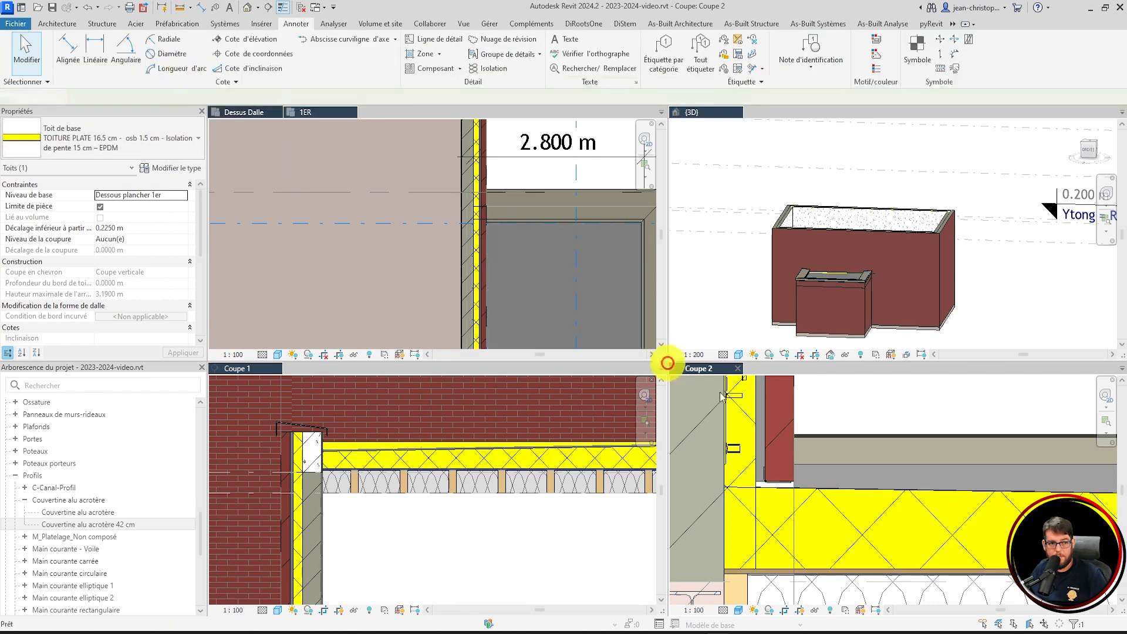
click(833, 526)
click(742, 469)
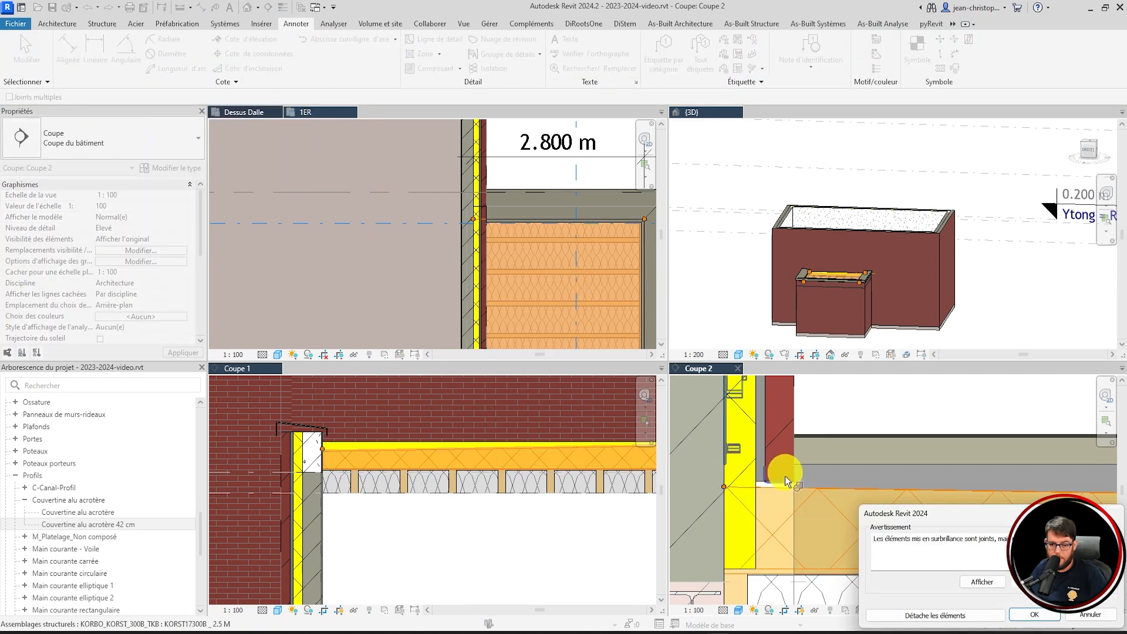
click(756, 486)
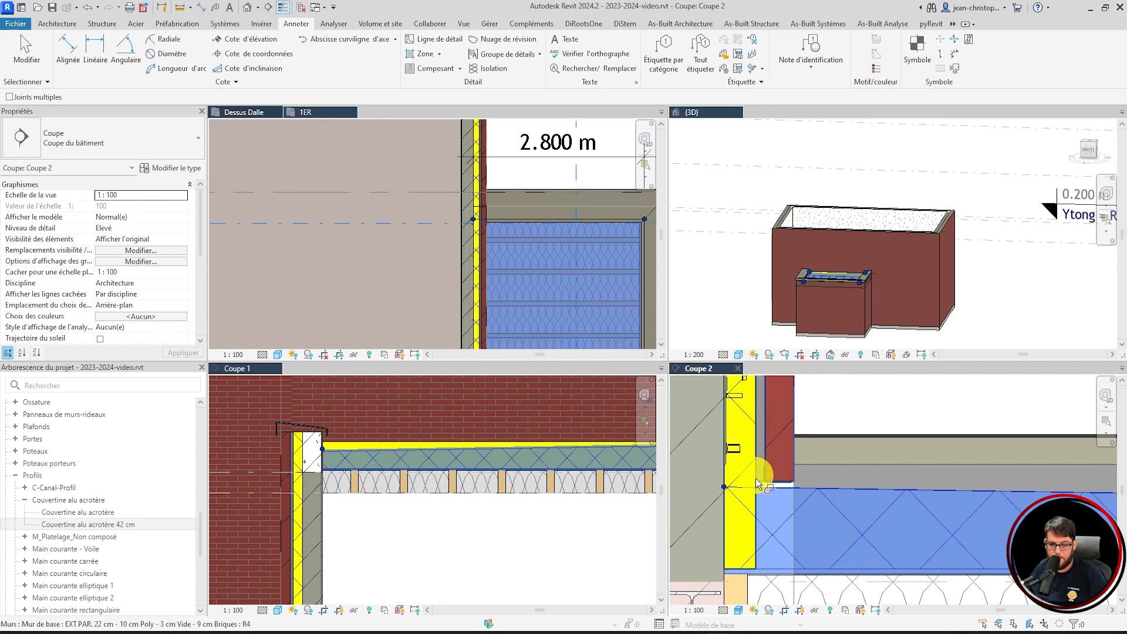
click(788, 511)
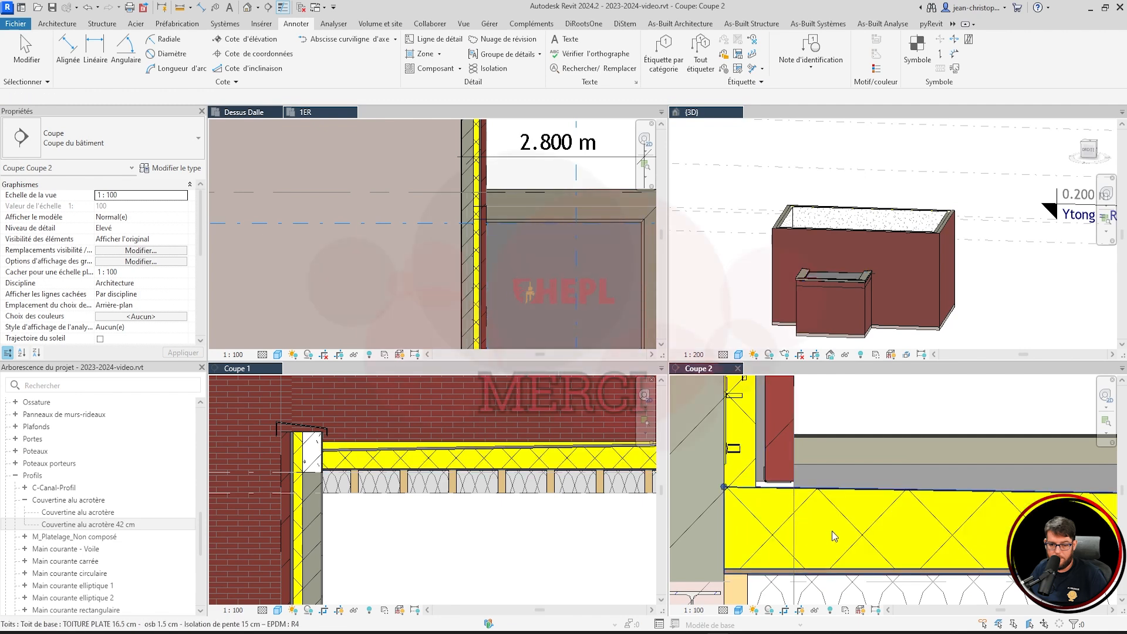
key(Escape)
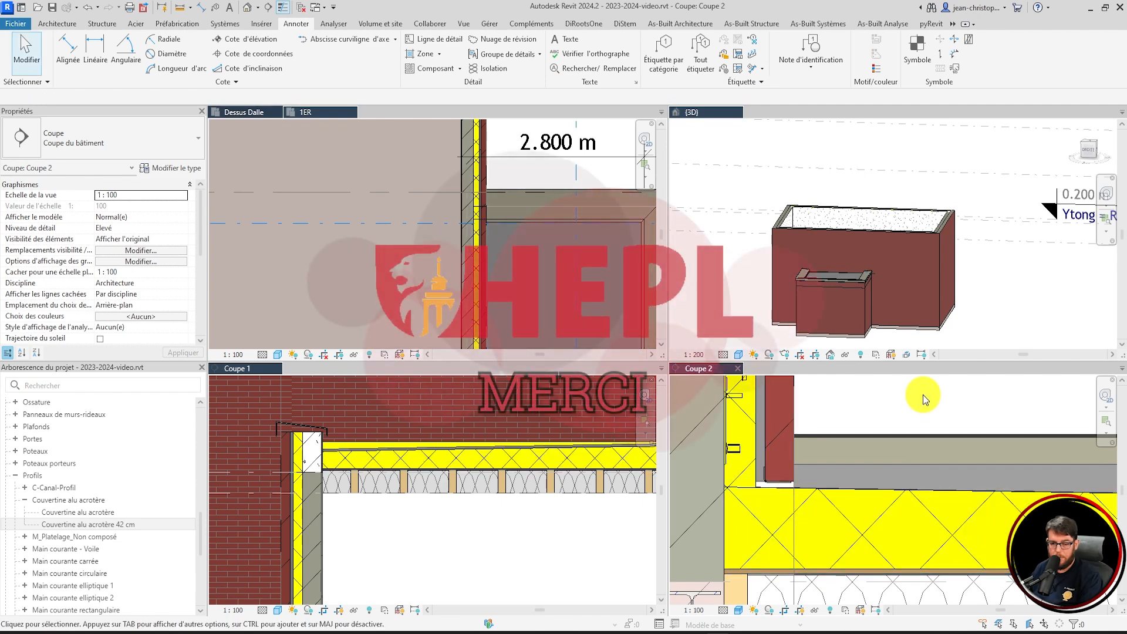